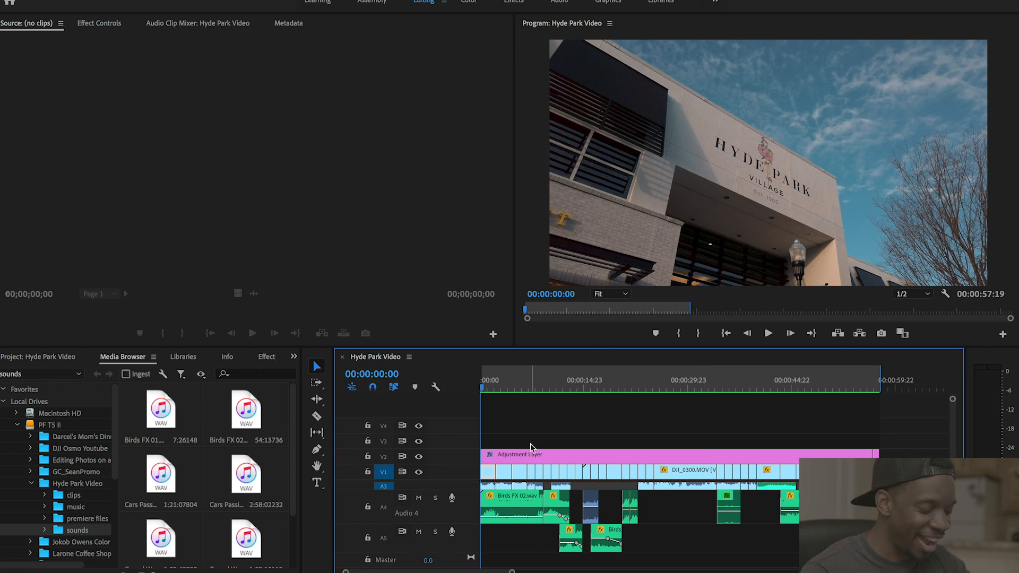
# - Show the clips footage folder and zoom the timeline in on the sequence start
pyautogui.click(517, 387)
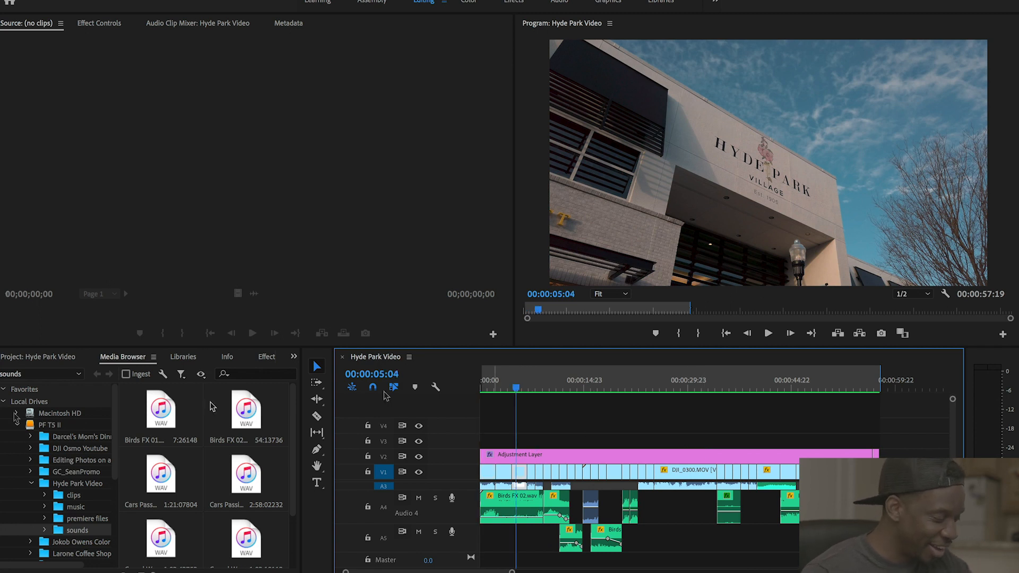
pyautogui.click(74, 495)
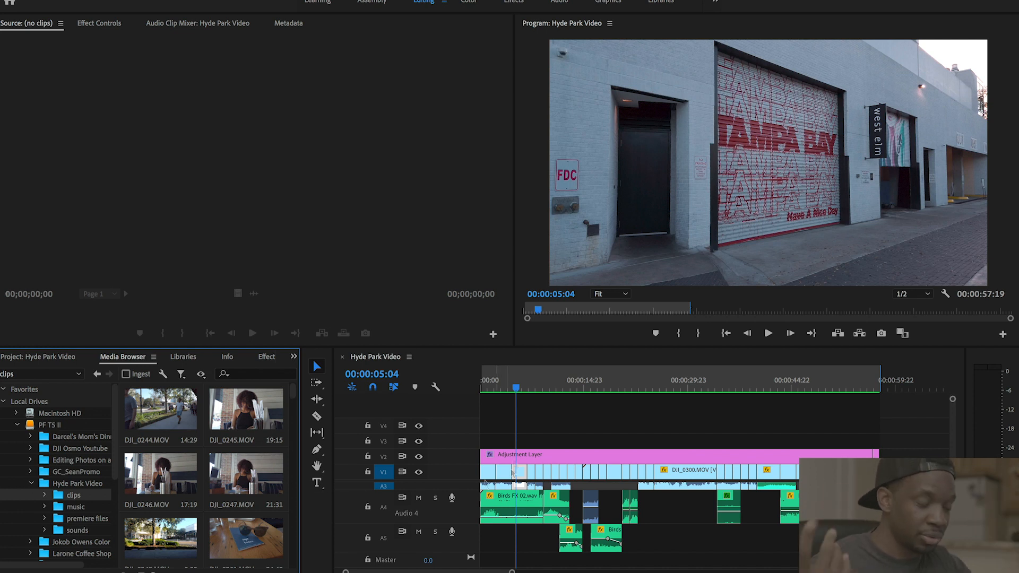
pyautogui.click(490, 390)
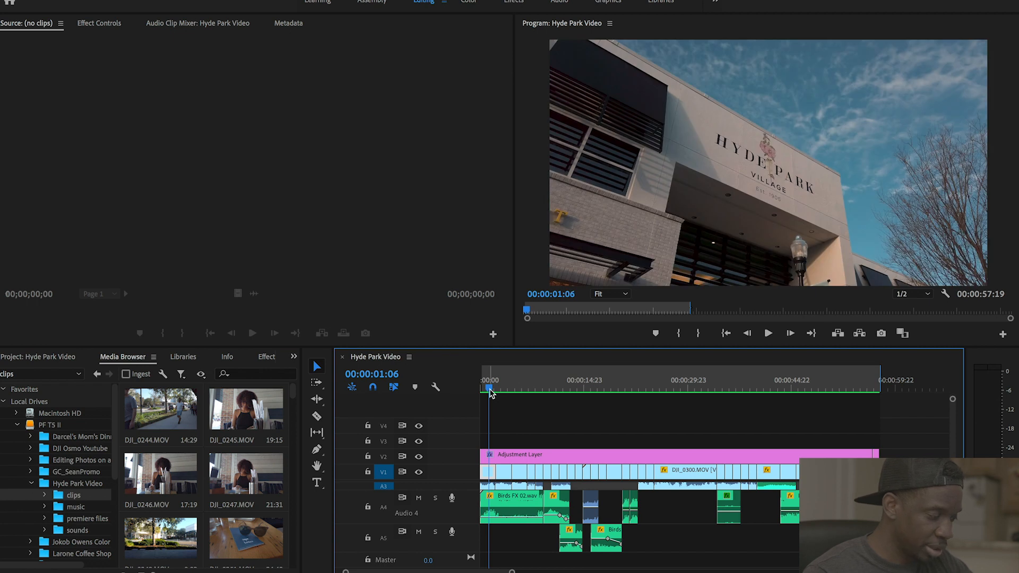
pyautogui.press('=')
pyautogui.press('=')
pyautogui.press('=')
pyautogui.press('=')
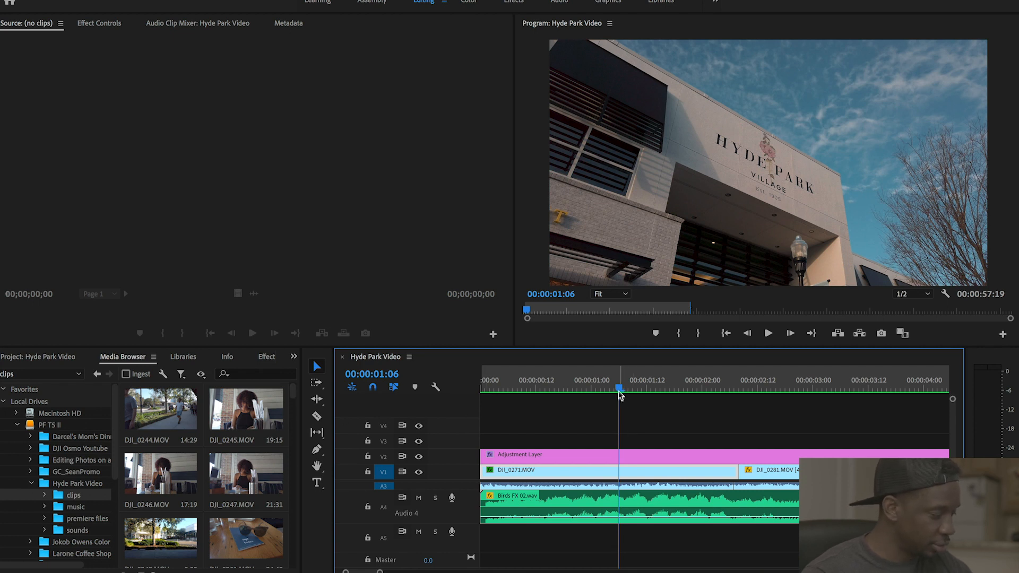
# - Return the playhead to the beginning and hide the V2 adjustment layer track's output
pyautogui.moveTo(619, 391); pyautogui.dragTo(489, 394)
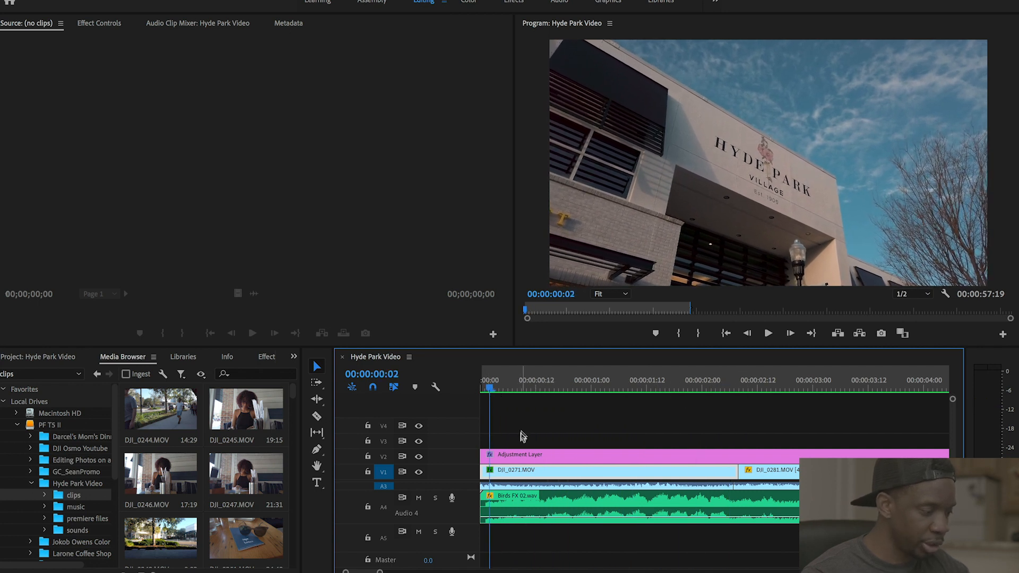
pyautogui.click(419, 458)
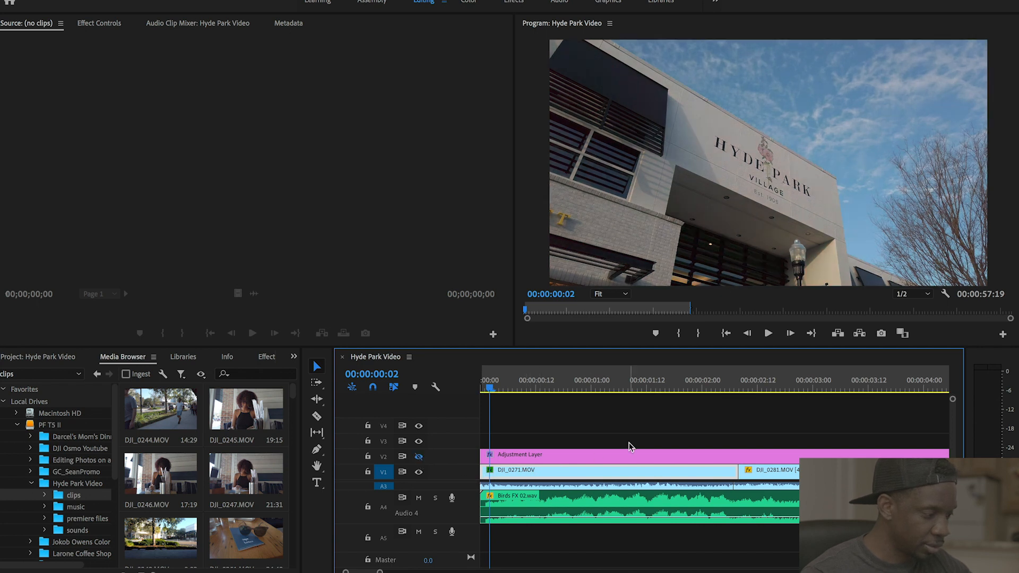
pyautogui.moveTo(292, 392); pyautogui.dragTo(295, 406)
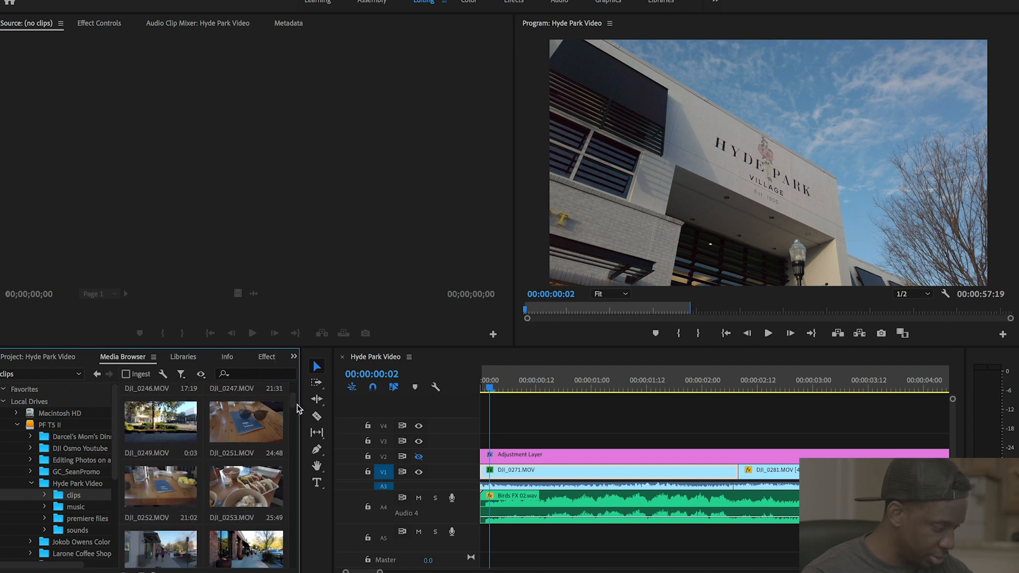
# - Scroll the clips thumbnails down and select DJI_0271.MOV
pyautogui.moveTo(292, 405); pyautogui.dragTo(296, 443)
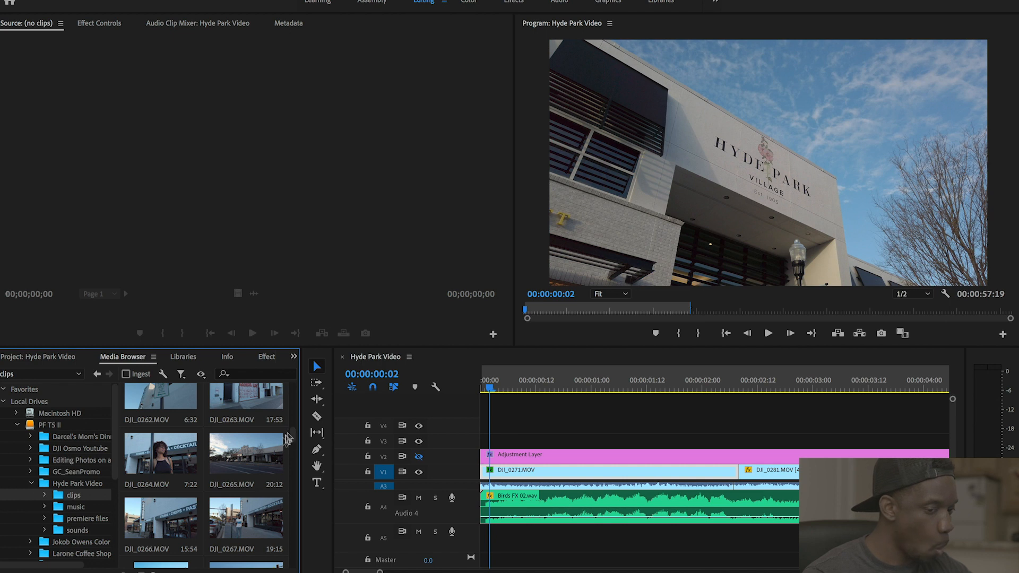
pyautogui.moveTo(293, 438); pyautogui.dragTo(292, 448)
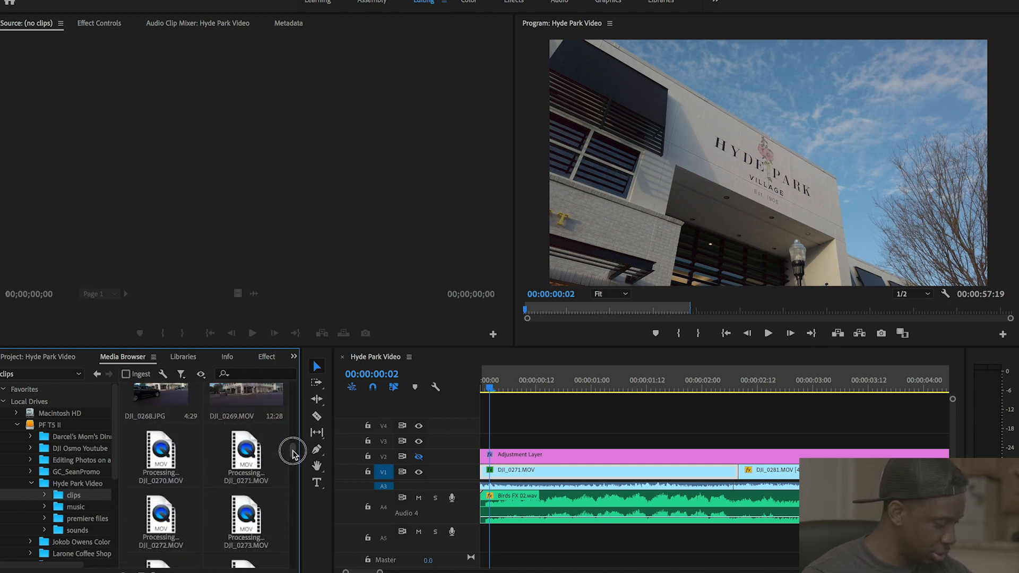
pyautogui.click(258, 448)
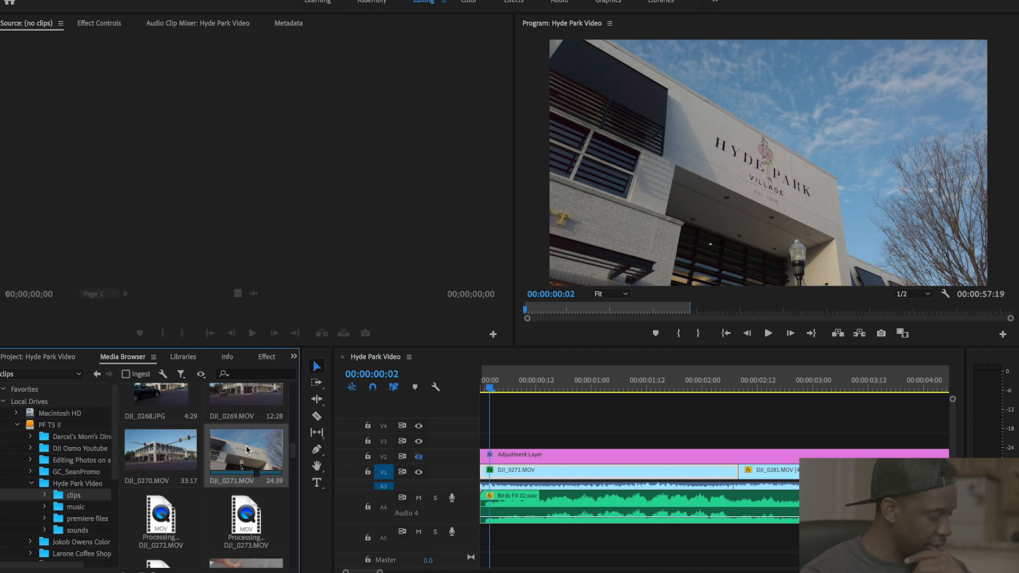
# - Preview DJI_0271.MOV in the Source Monitor and mark a 00:00:02:13 in-to-out range
pyautogui.doubleClick(247, 446)
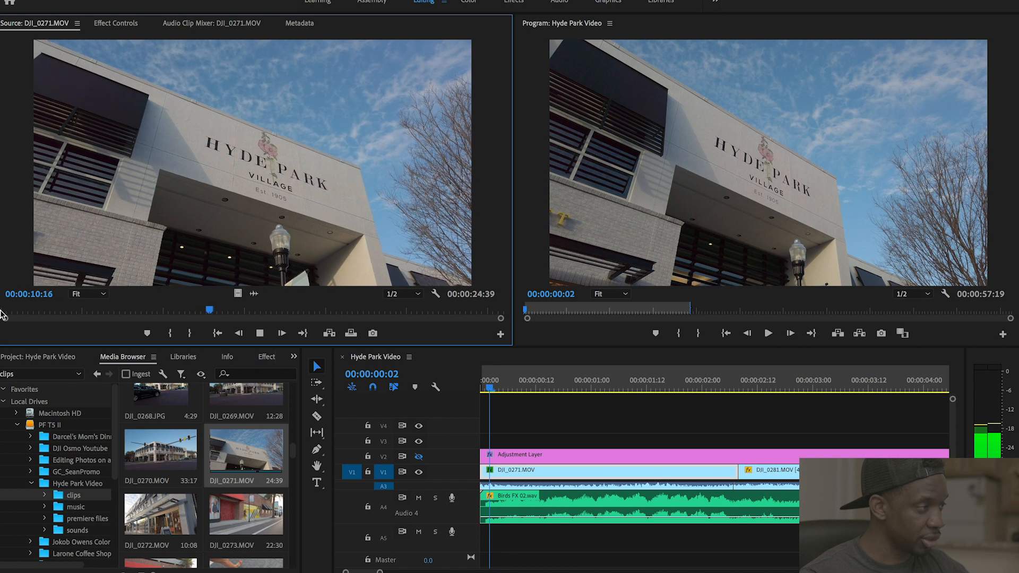
pyautogui.press('space')
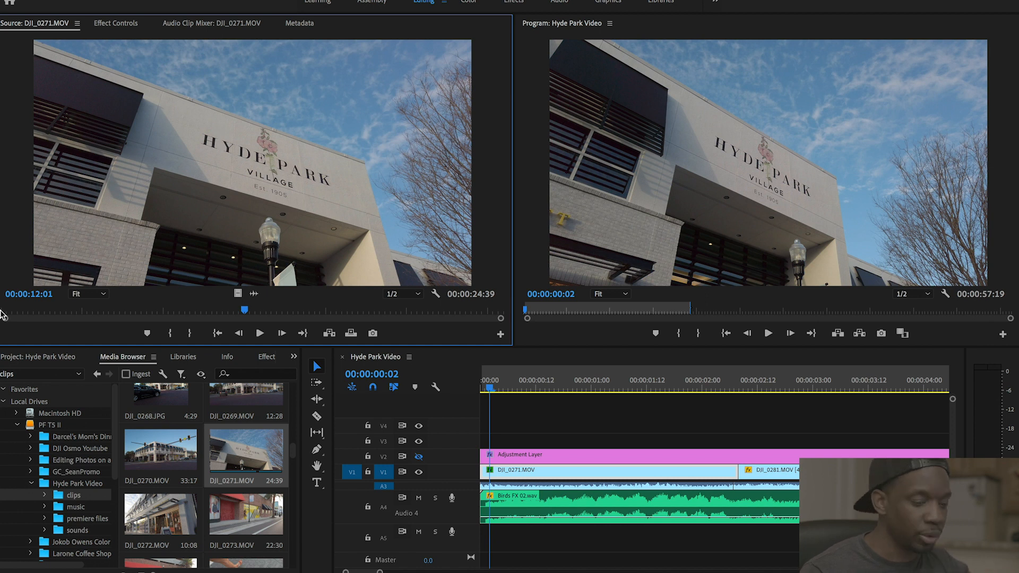
pyautogui.click(68, 313)
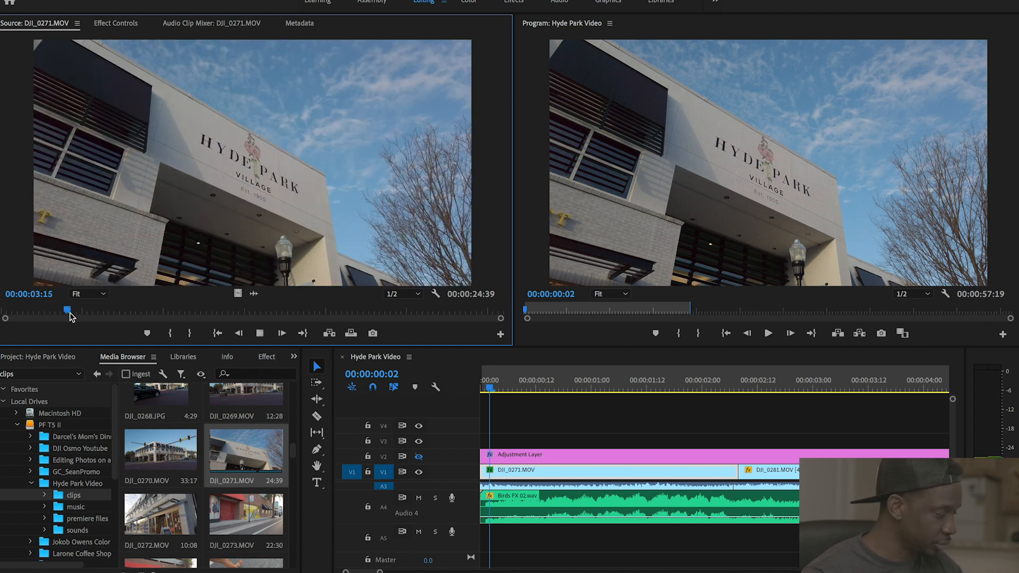
pyautogui.press('space')
pyautogui.press('i')
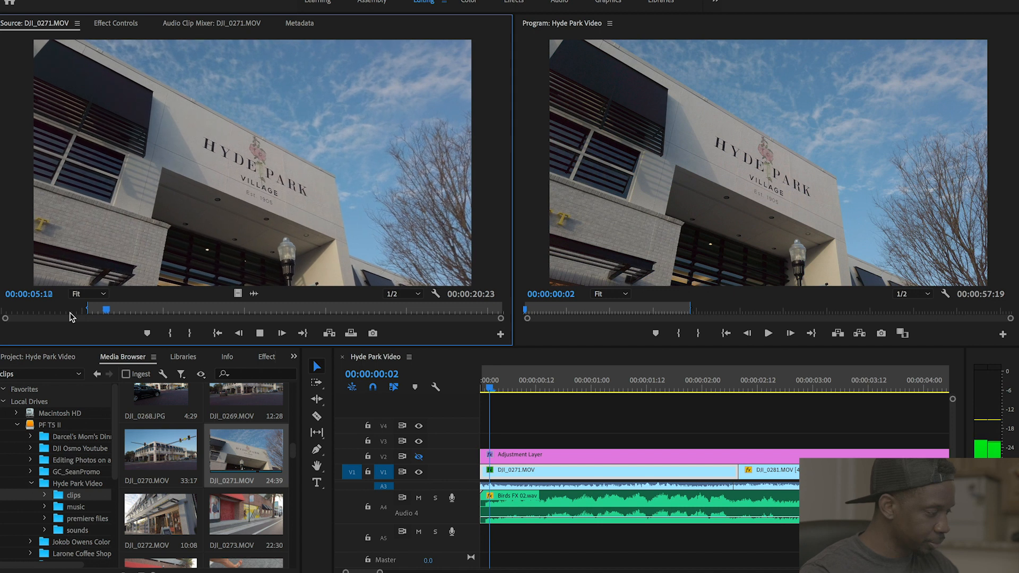
pyautogui.press('o')
pyautogui.press('space')
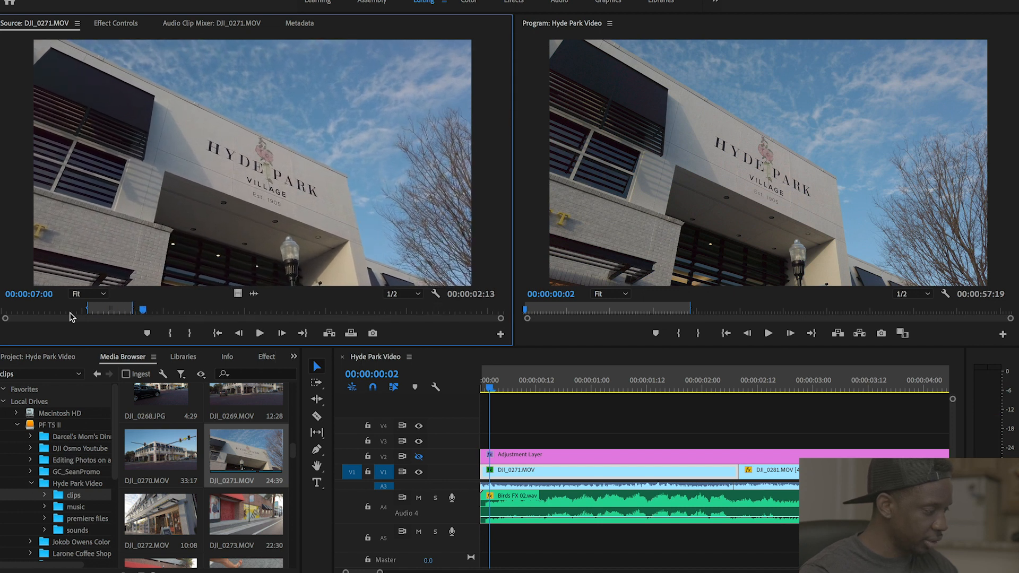
pyautogui.click(535, 472)
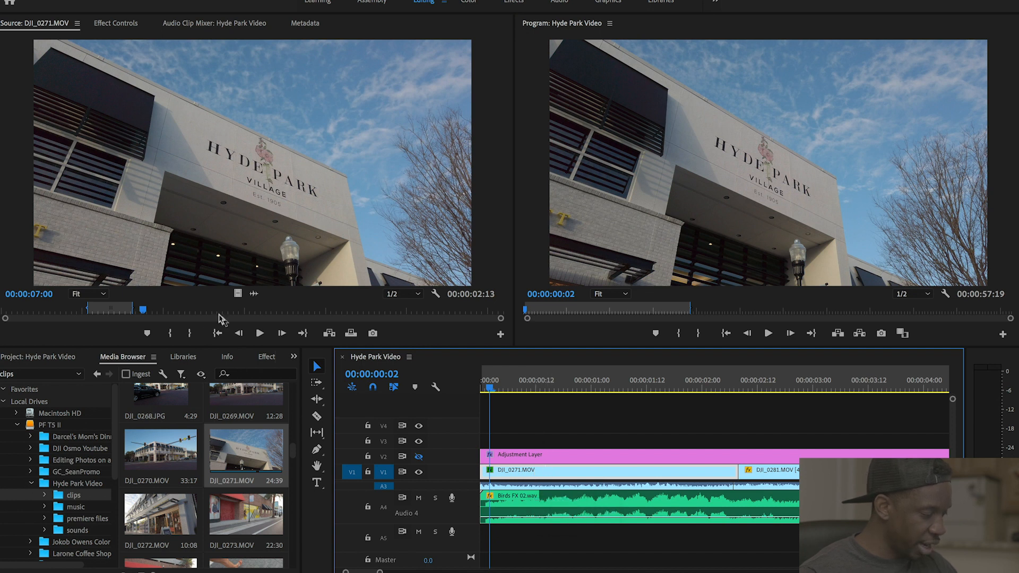
# - Place the marked DJI_0271.MOV video on track V3 and set it to frame size
pyautogui.moveTo(236, 293); pyautogui.dragTo(564, 446)
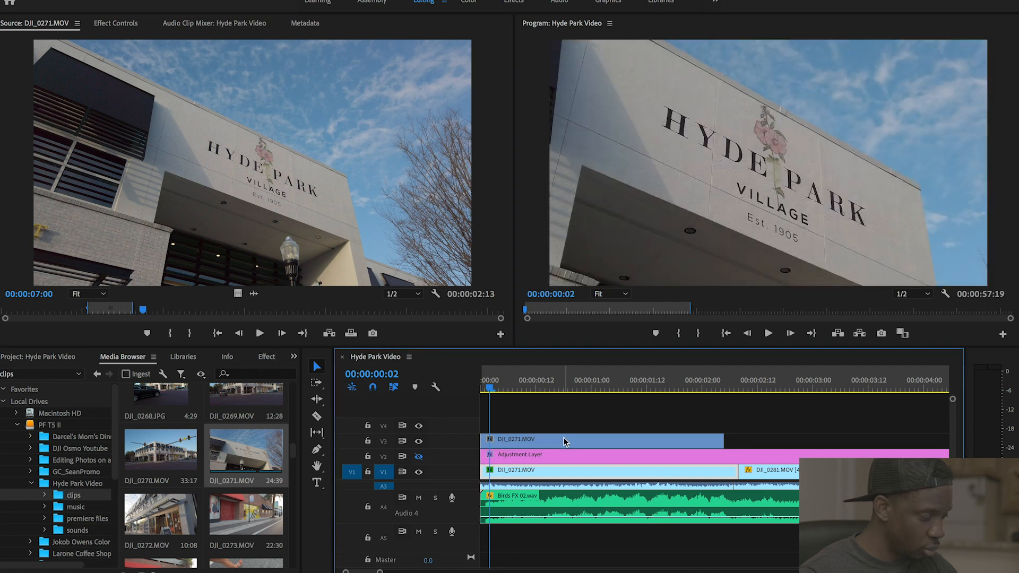
pyautogui.click(531, 383)
pyautogui.click(538, 445)
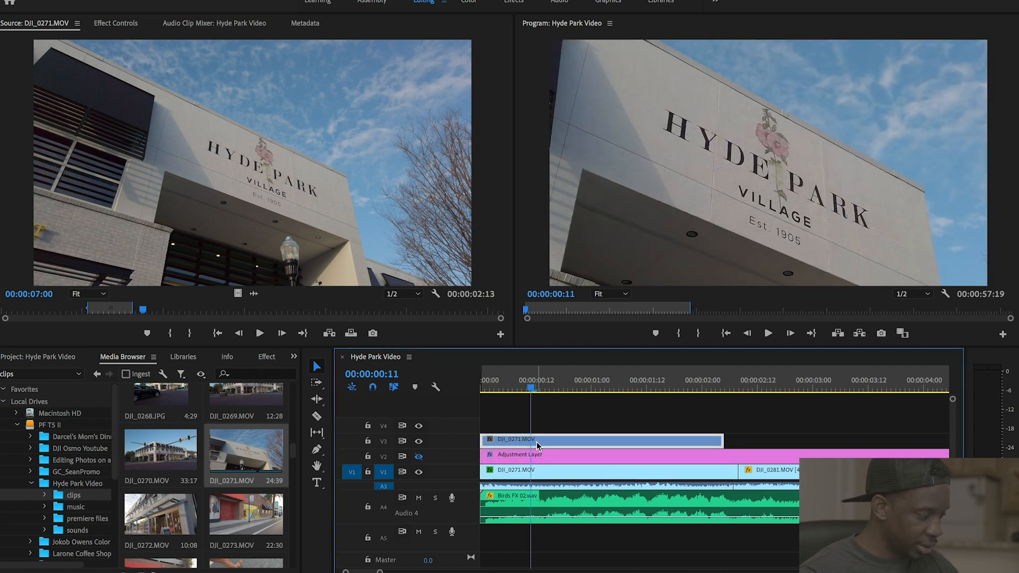
pyautogui.rightClick(538, 445)
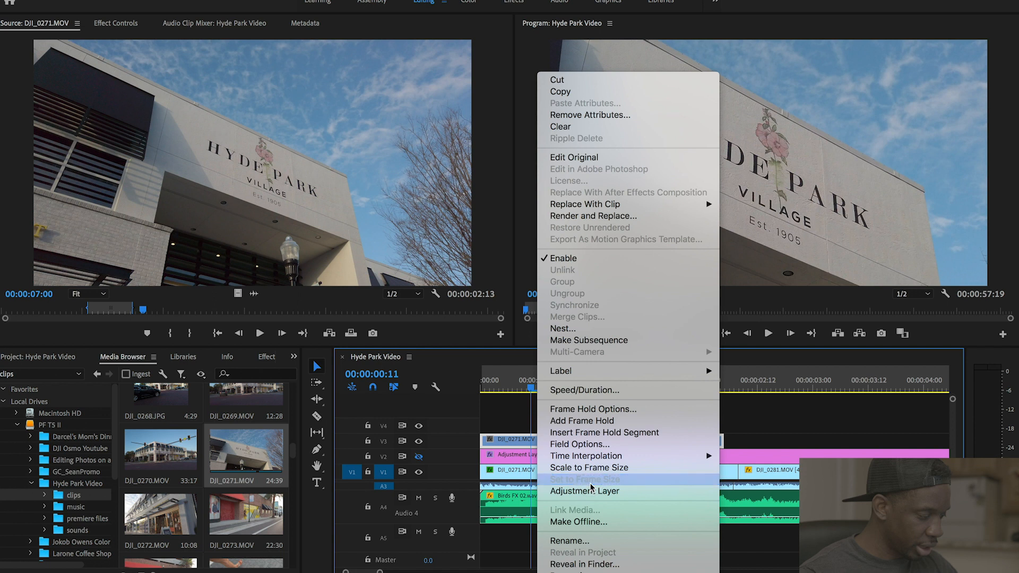
pyautogui.click(558, 473)
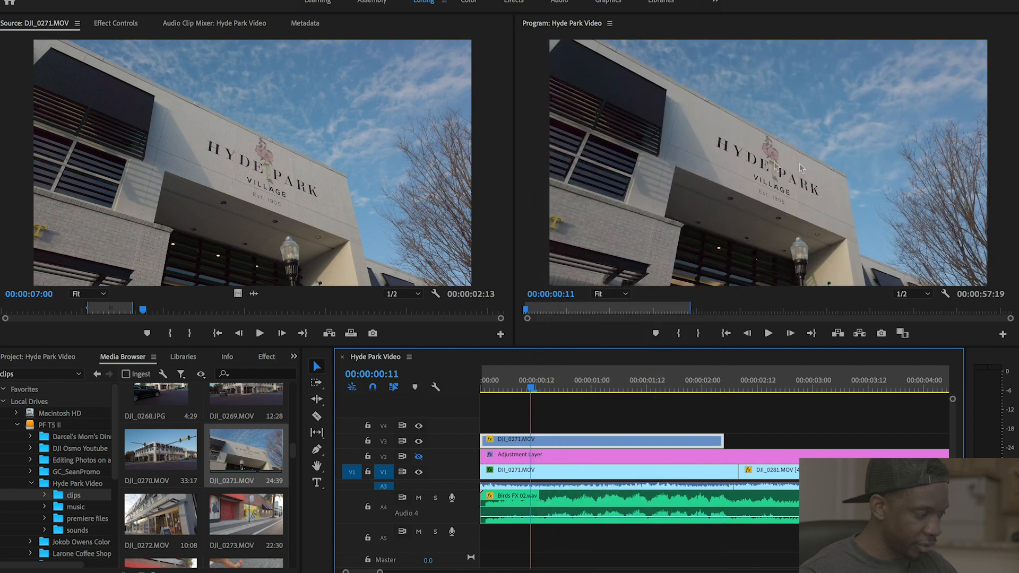
# - Mute the Birds FX and music tracks, shrink the music track, and preview the opening
pyautogui.click(483, 387)
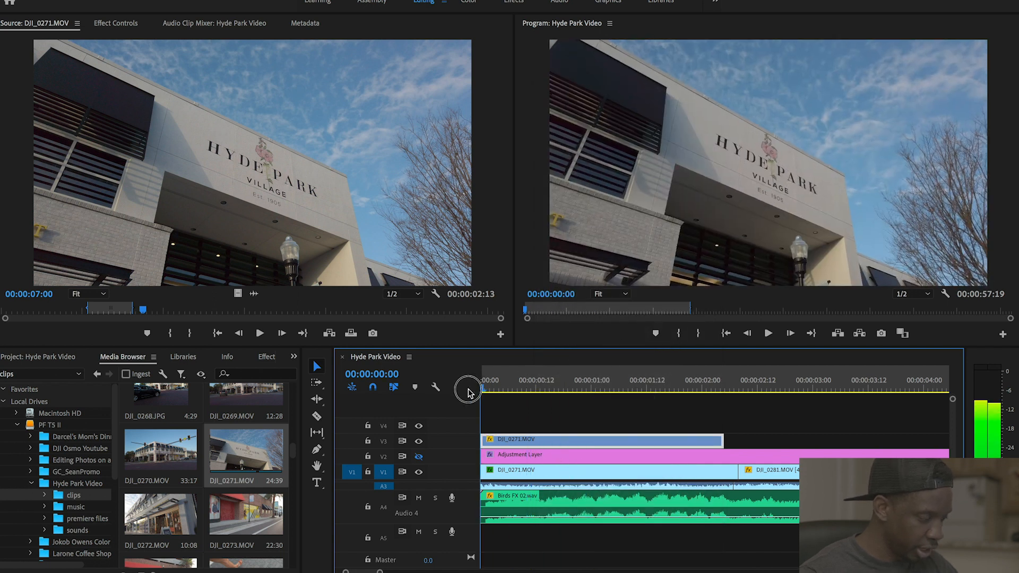
pyautogui.click(419, 497)
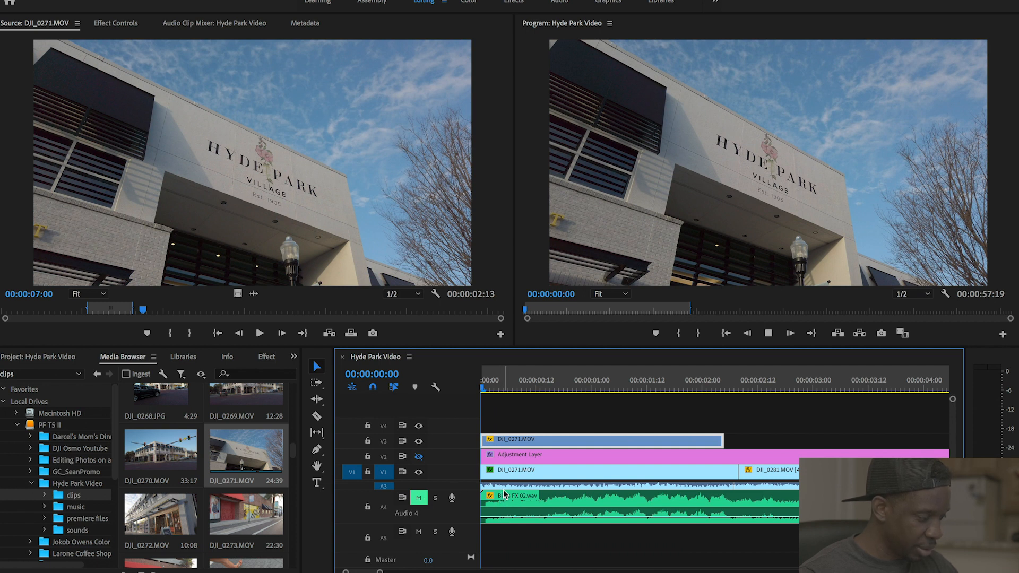
pyautogui.press('space')
pyautogui.scroll(5, 467, 513)
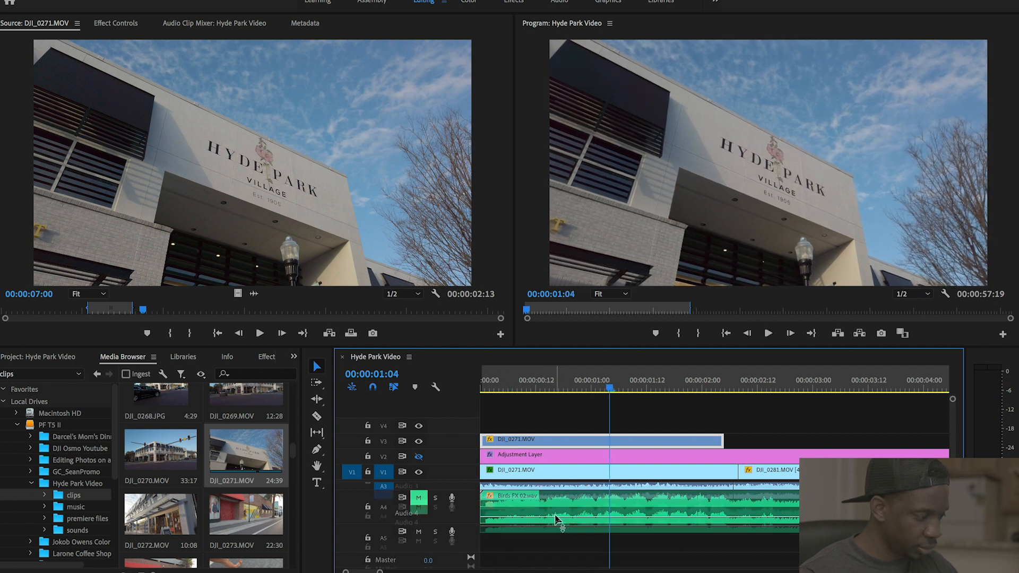
pyautogui.scroll(2, 480, 511)
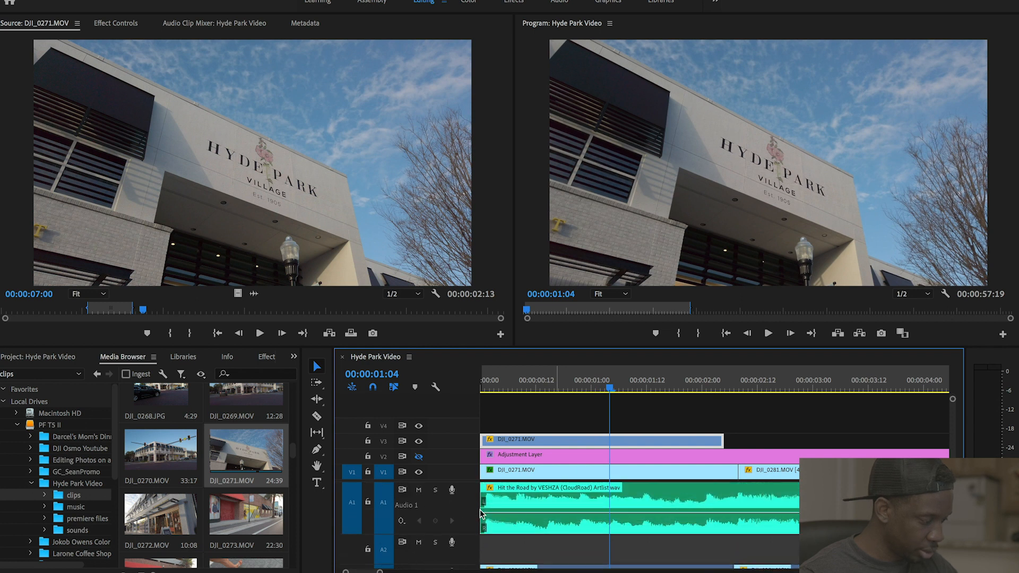
pyautogui.click(419, 489)
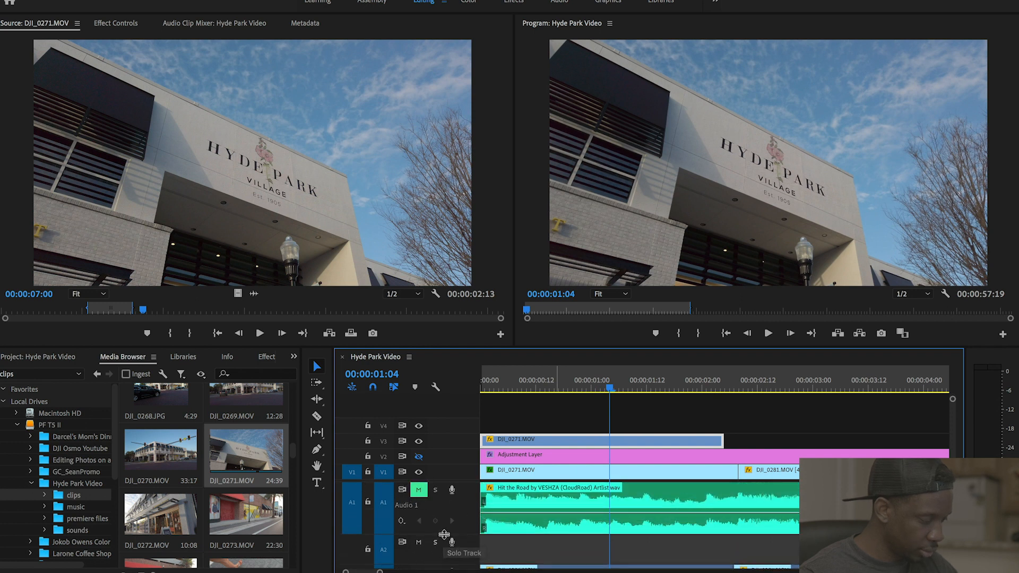
pyautogui.moveTo(443, 516); pyautogui.dragTo(446, 498)
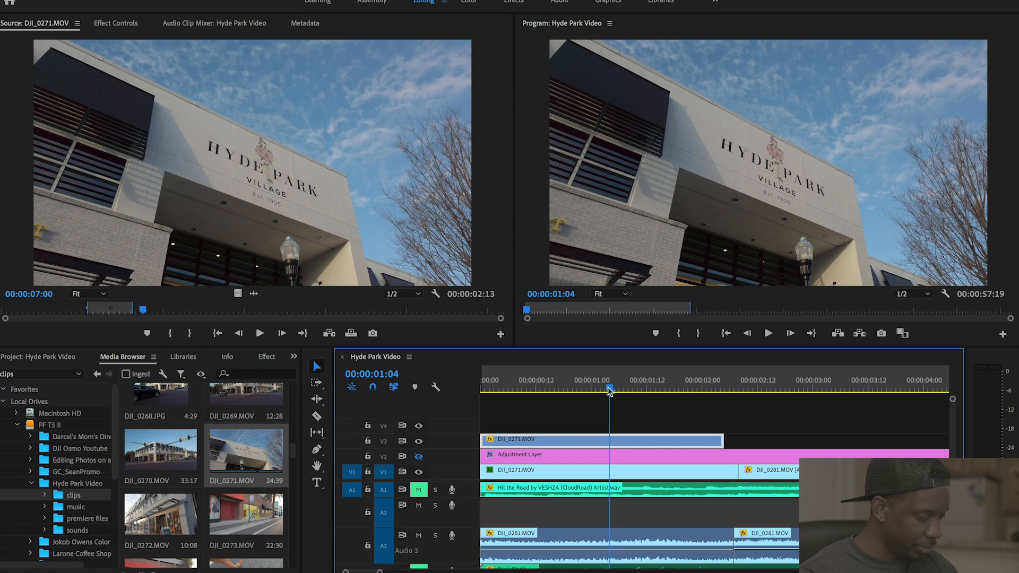
pyautogui.moveTo(608, 392); pyautogui.dragTo(467, 397)
pyautogui.press('space')
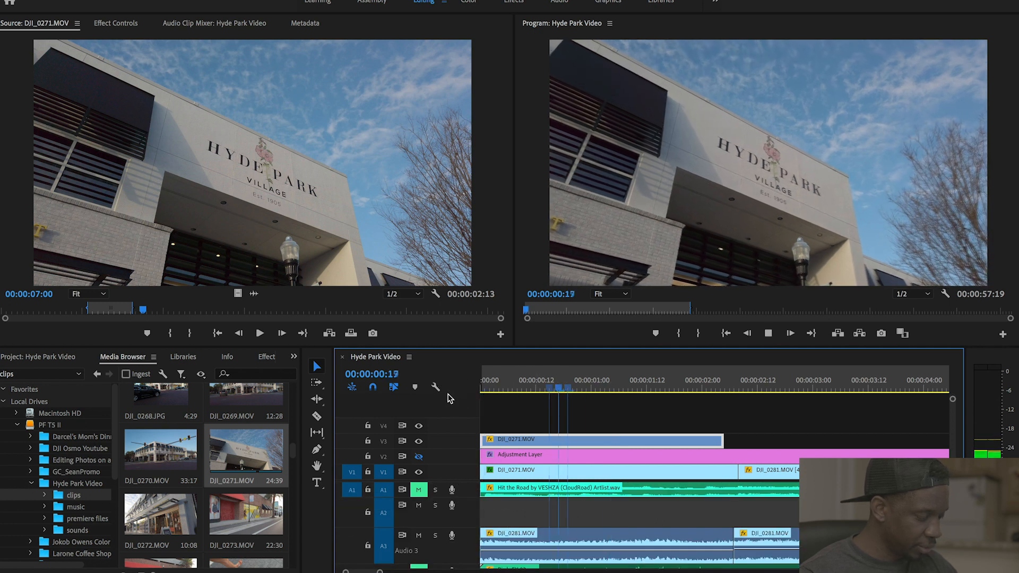
pyautogui.press('space')
pyautogui.moveTo(567, 389); pyautogui.dragTo(462, 393)
# - Mute the A3 clip audio and set the V3 DJI_0271.MOV clip's speed to 40%
pyautogui.click(419, 536)
pyautogui.click(592, 386)
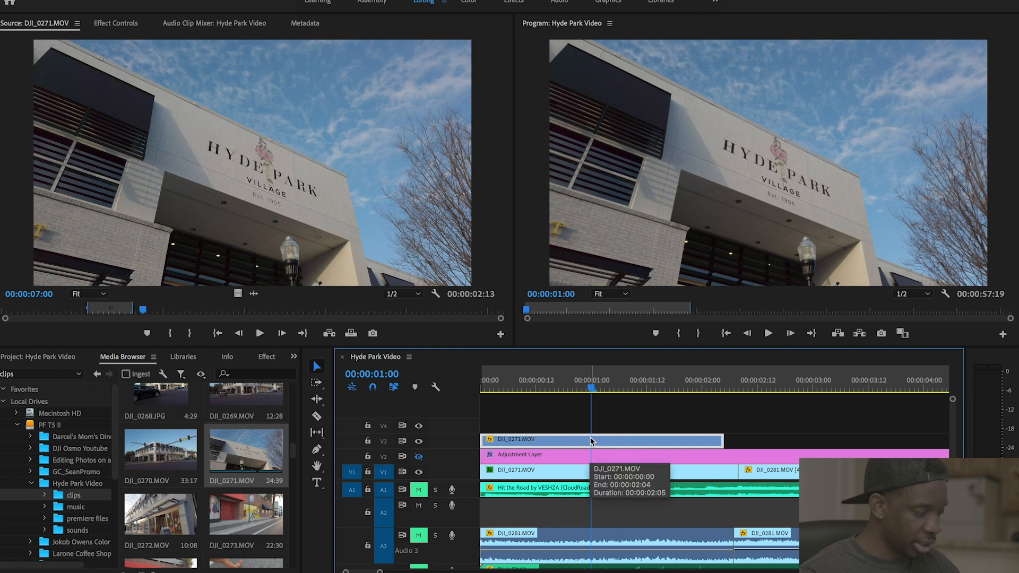
pyautogui.rightClick(590, 441)
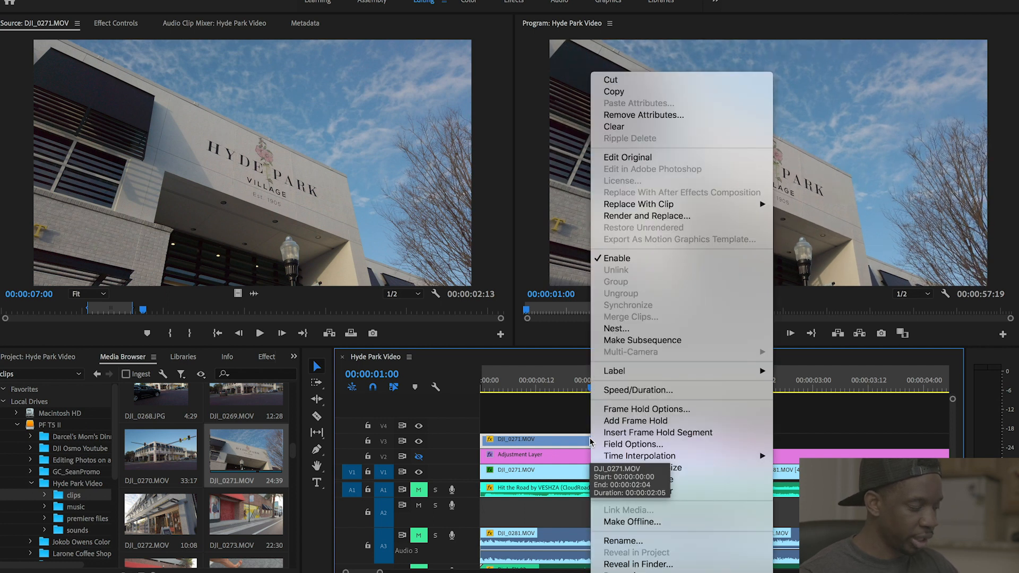
pyautogui.click(685, 390)
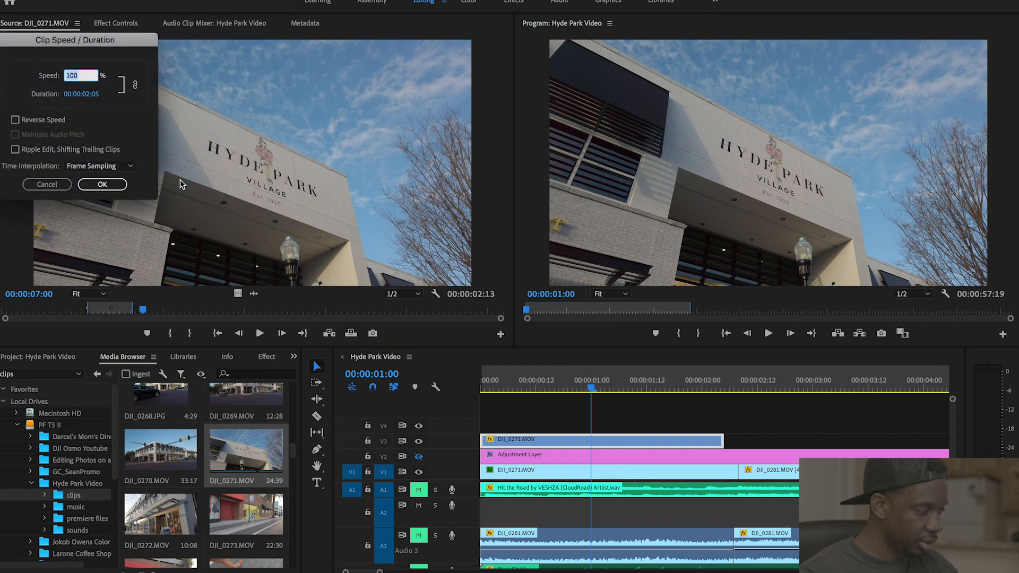
pyautogui.write('40')
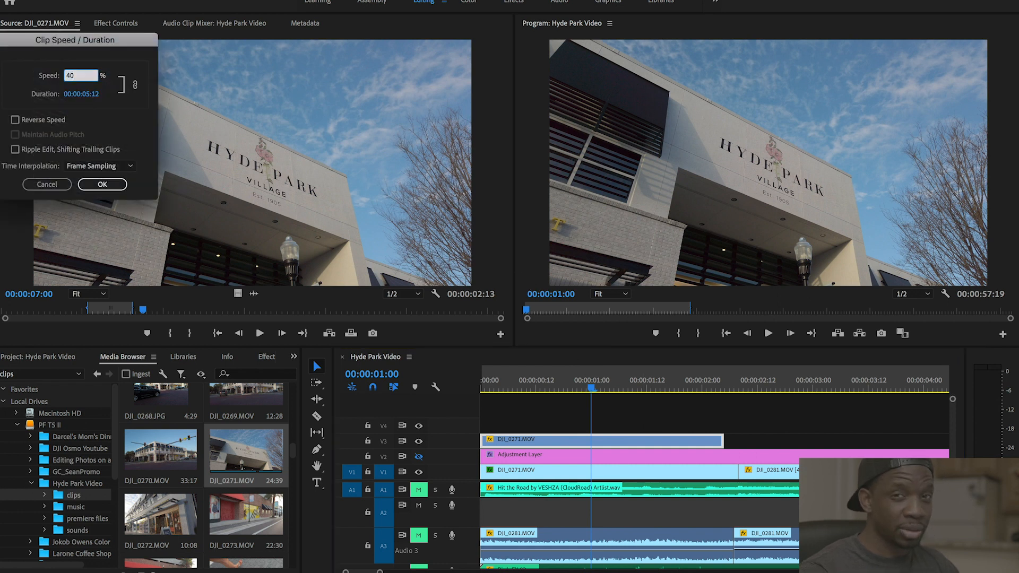
pyautogui.press('Return')
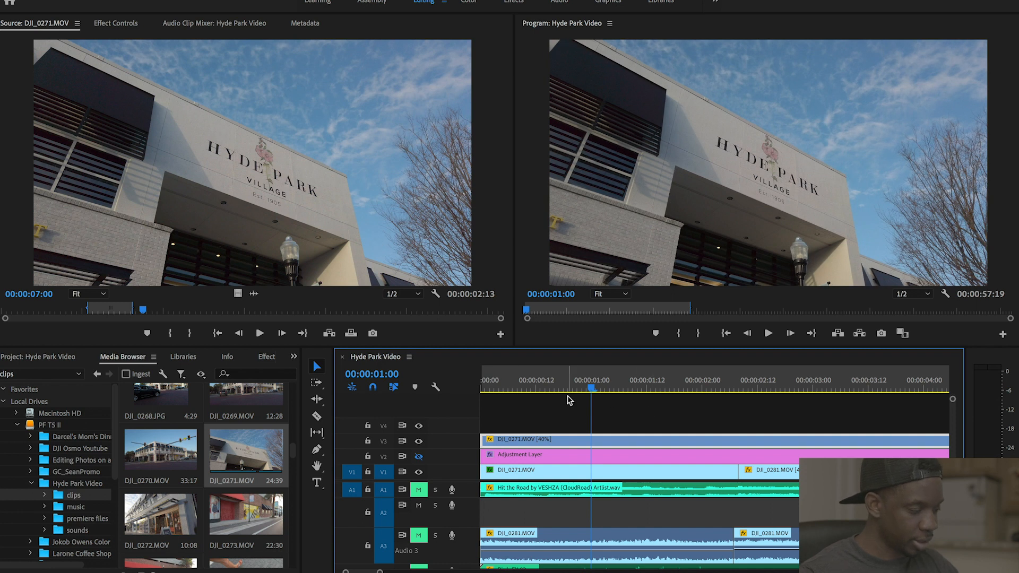
pyautogui.press('Home')
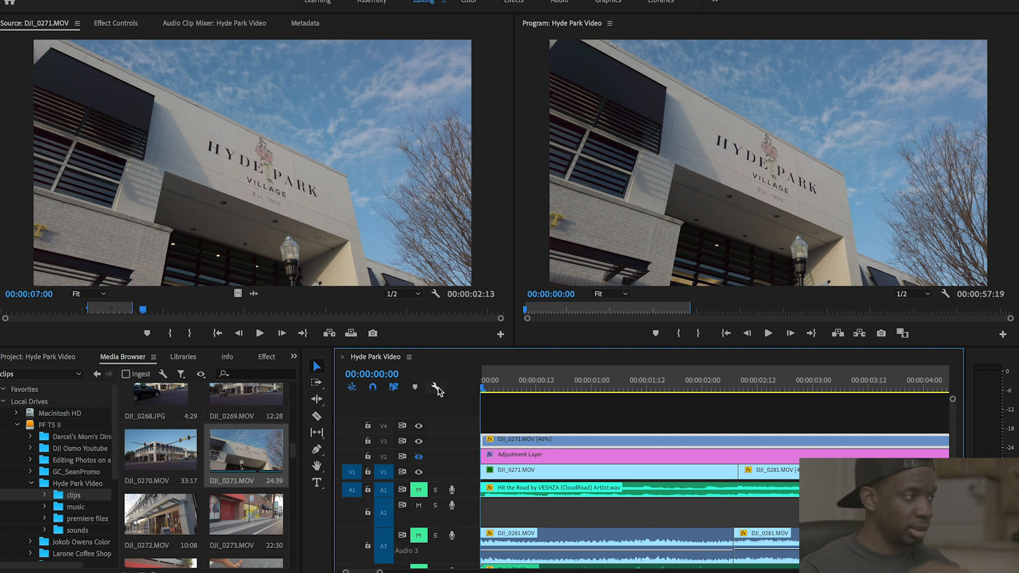
# - Play the sequence and stop at the cut to DJI_0281.MOV
pyautogui.press('space')
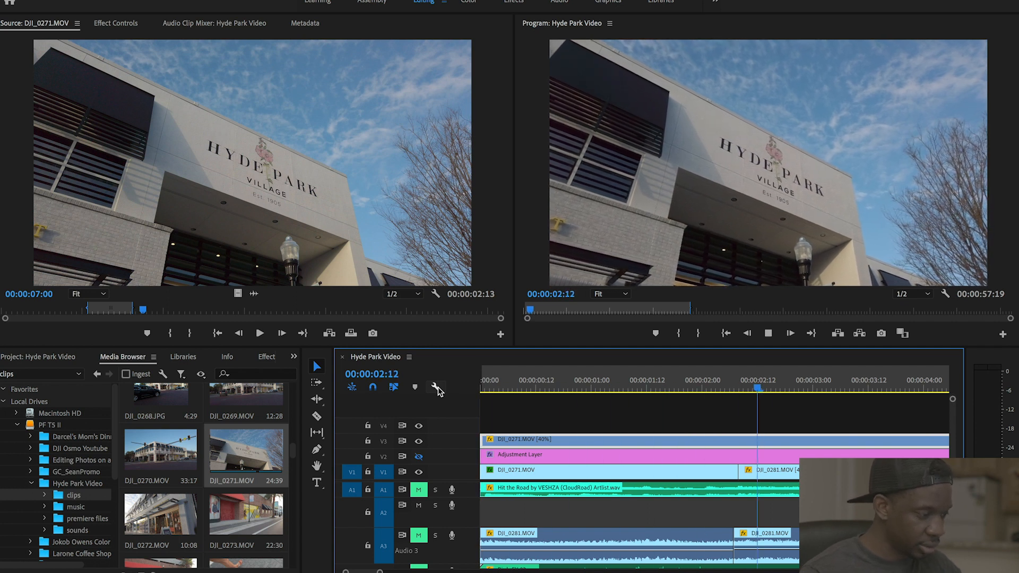
pyautogui.press('space')
pyautogui.click(487, 386)
pyautogui.press('space')
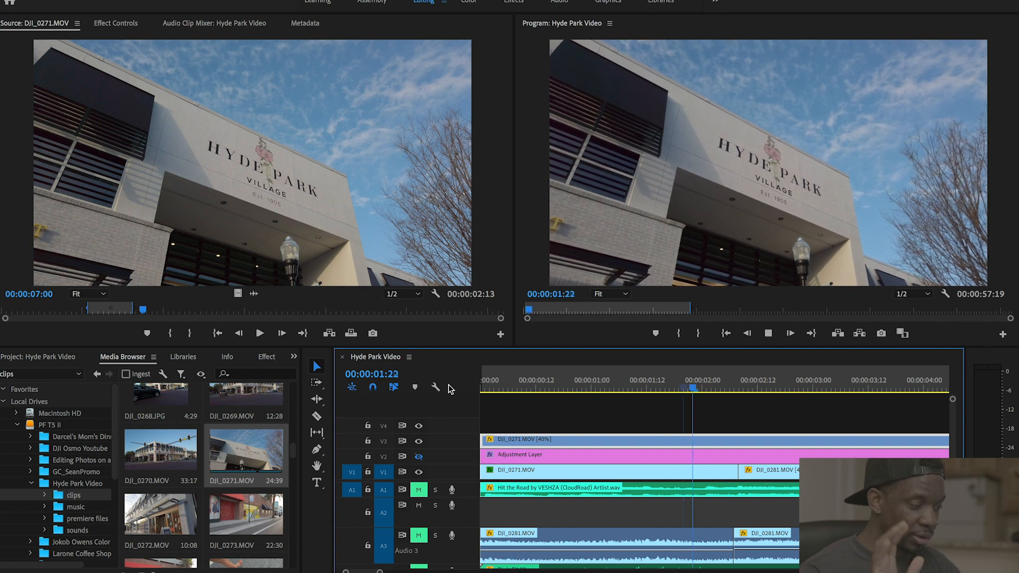
pyautogui.press('space')
# - Razor the V3 overlay at 00:00:02:08, delete the trailing piece and replay the result
pyautogui.press('c')
pyautogui.click(740, 441)
pyautogui.press('v')
pyautogui.click(770, 443)
pyautogui.press('Delete')
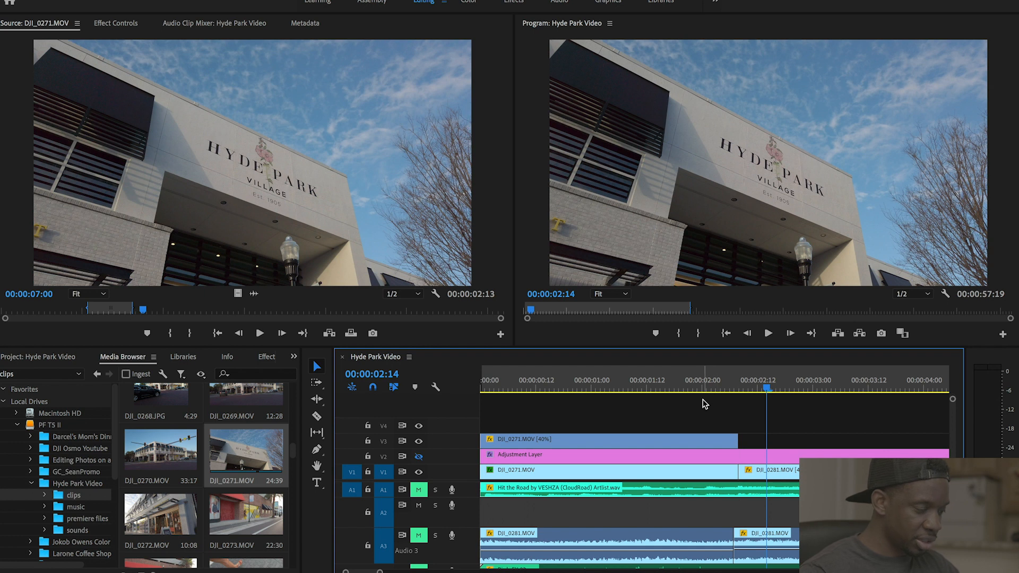
pyautogui.moveTo(717, 383); pyautogui.dragTo(491, 382)
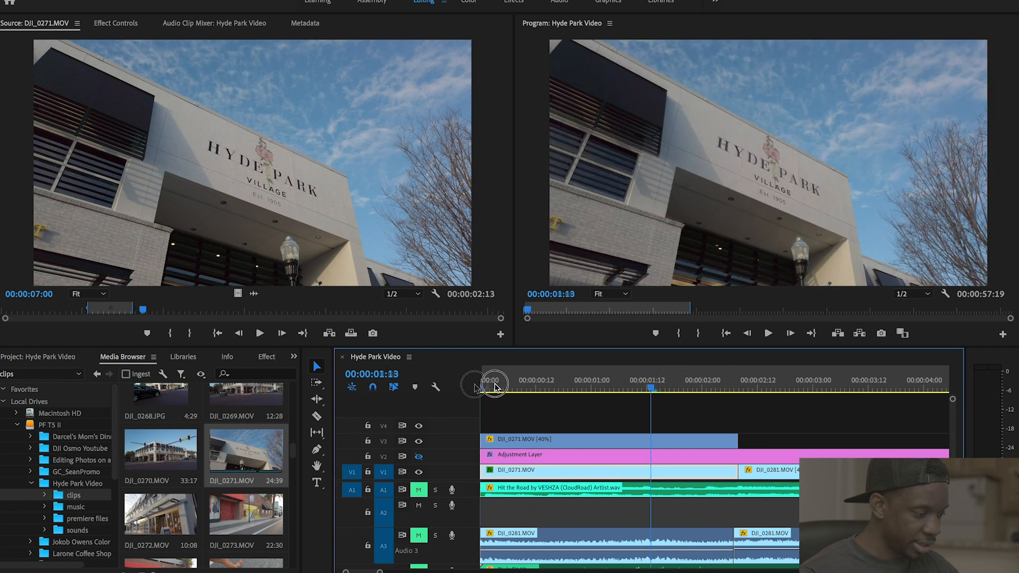
pyautogui.press('space')
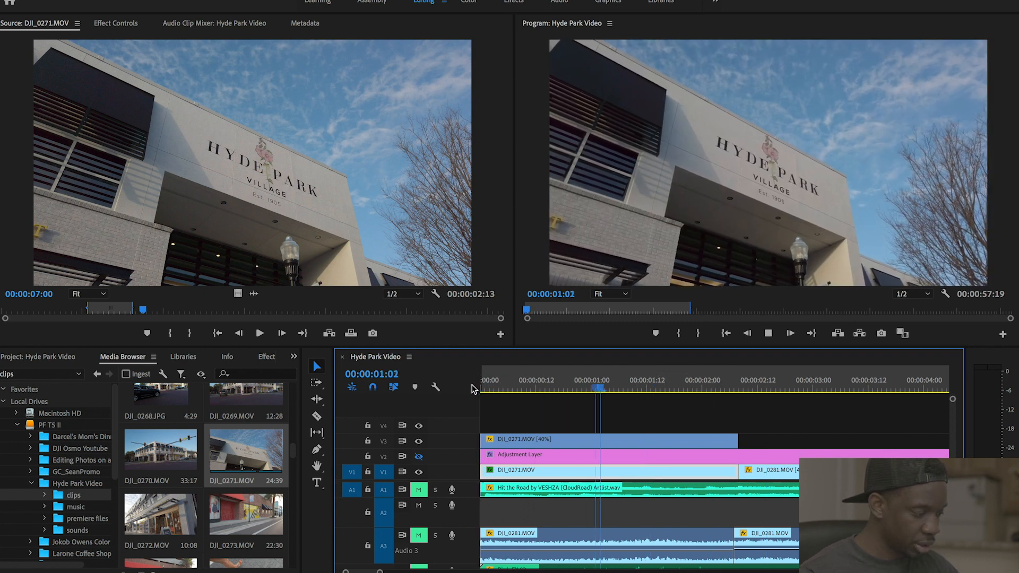
pyautogui.press('space')
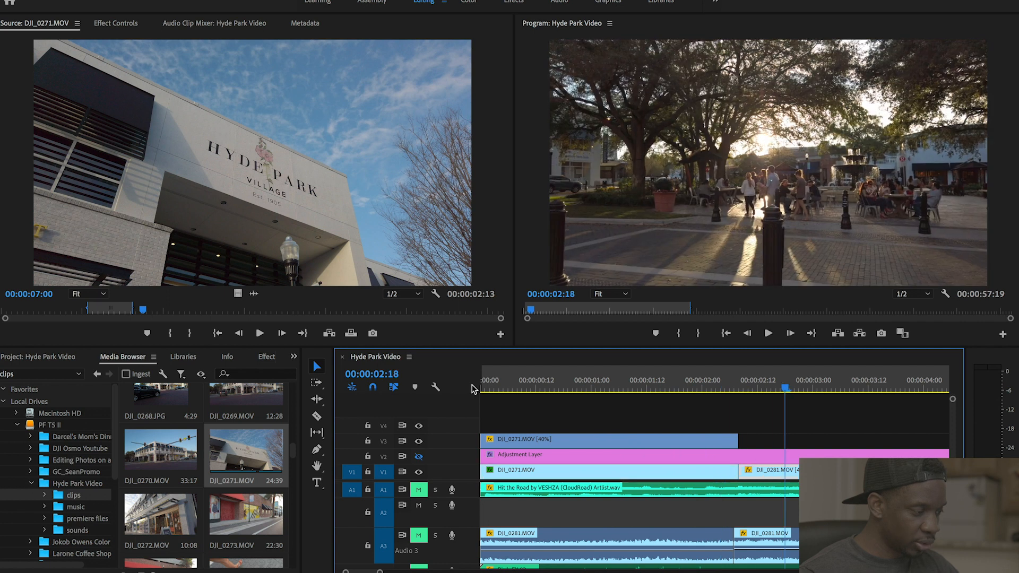
pyautogui.click(739, 384)
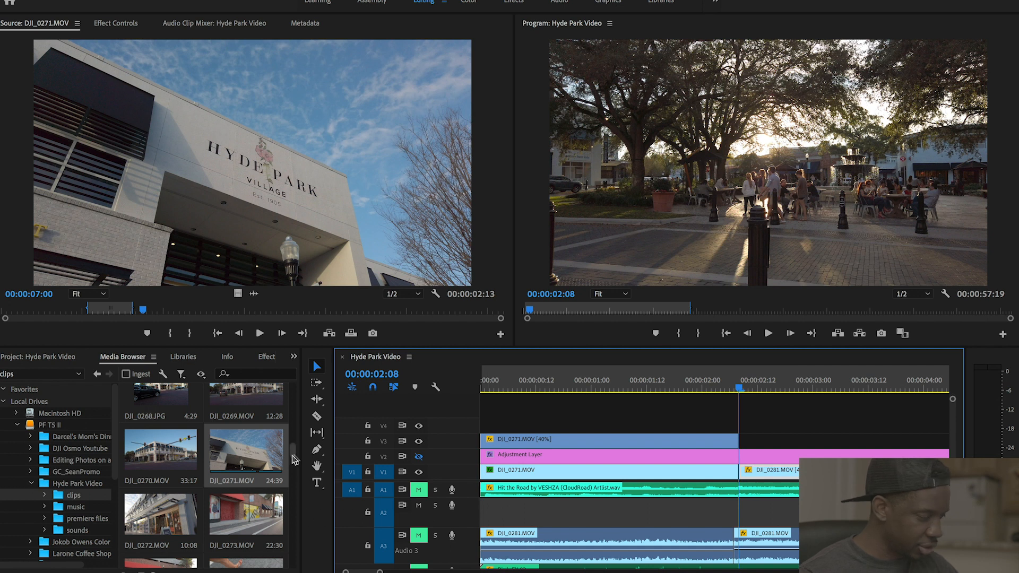
pyautogui.moveTo(291, 457); pyautogui.dragTo(296, 483)
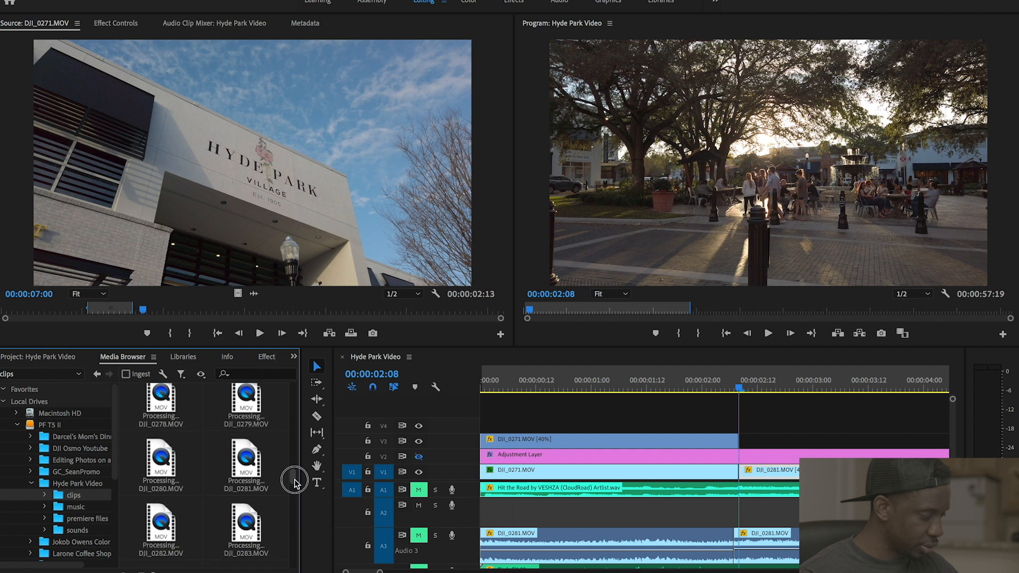
# - Load the 00:00:14:55 DJI_0281.MOV clip into the Source Monitor
pyautogui.doubleClick(254, 464)
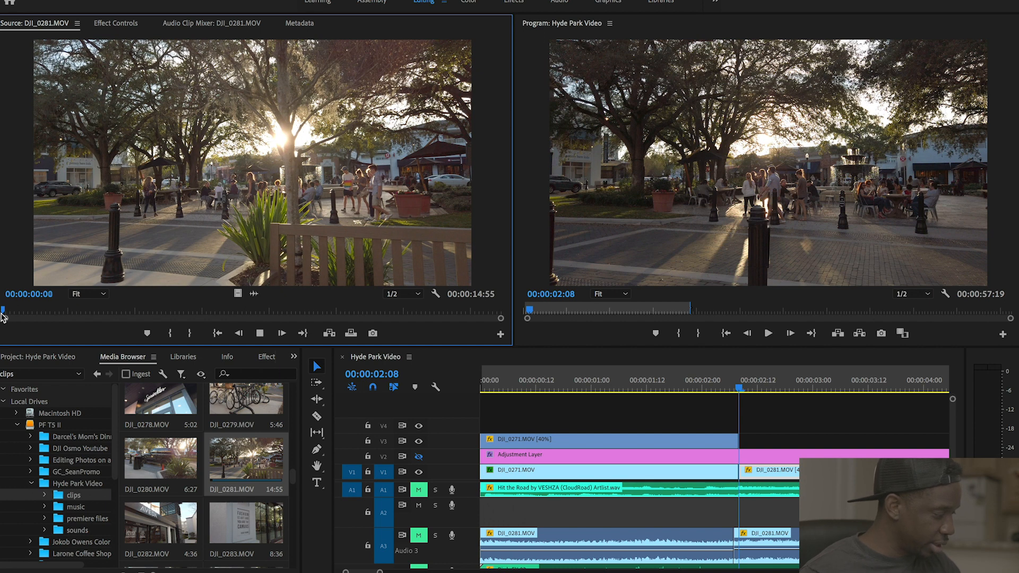
# - Preview DJI_0281.MOV and set in and out points around a 00:00:01:37 section
pyautogui.press('space')
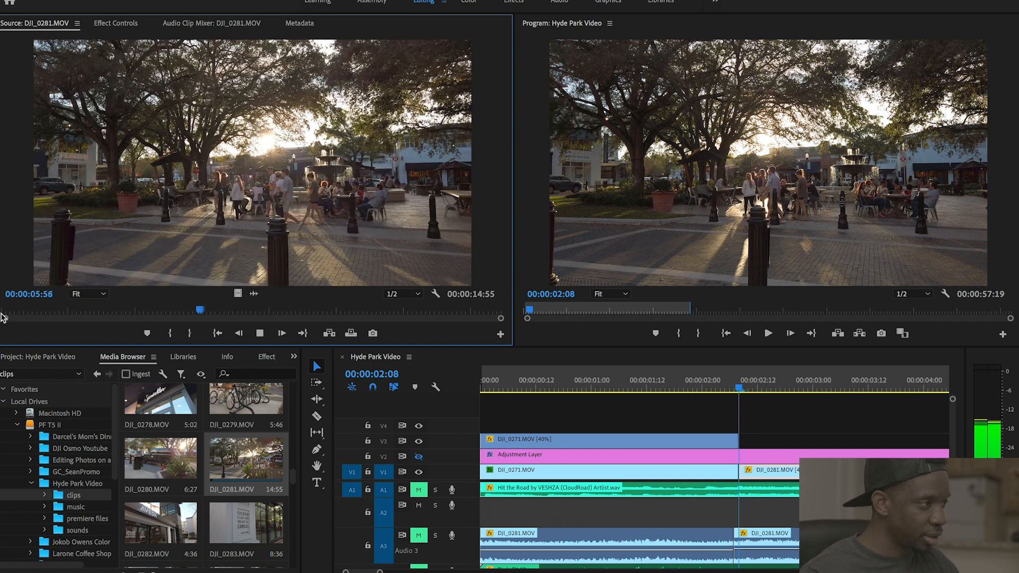
pyautogui.press('space')
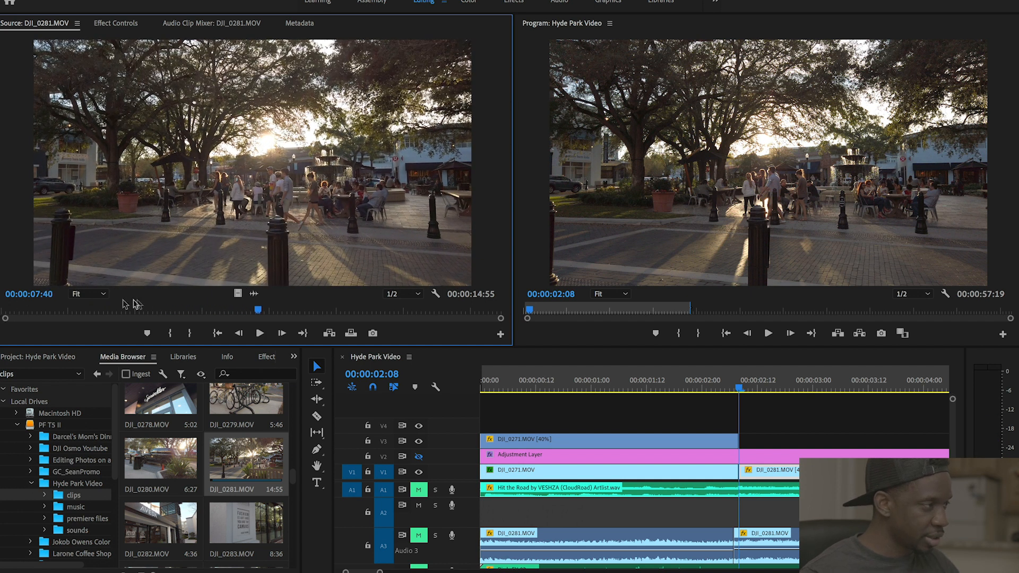
pyautogui.click(138, 311)
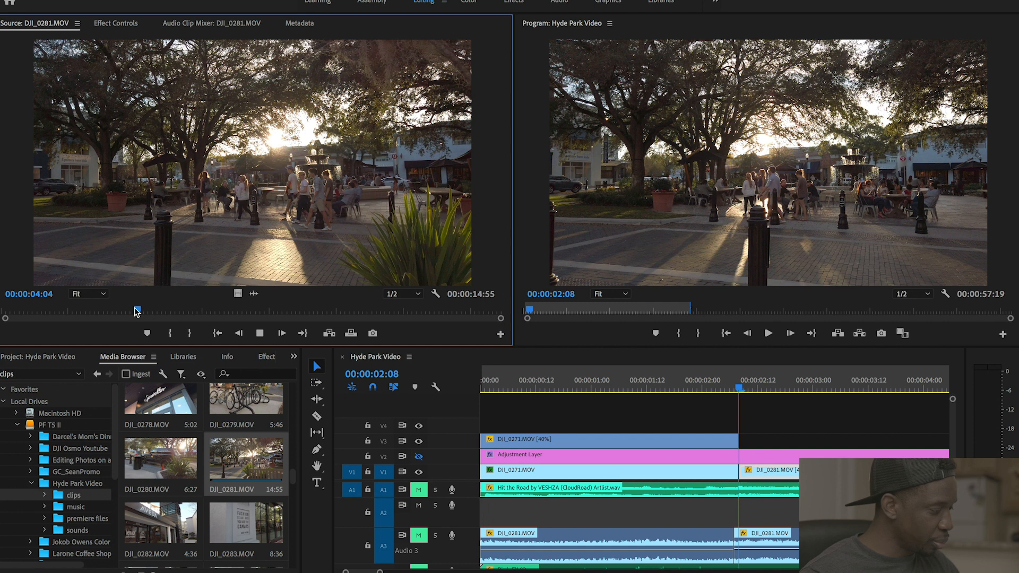
pyautogui.press('space')
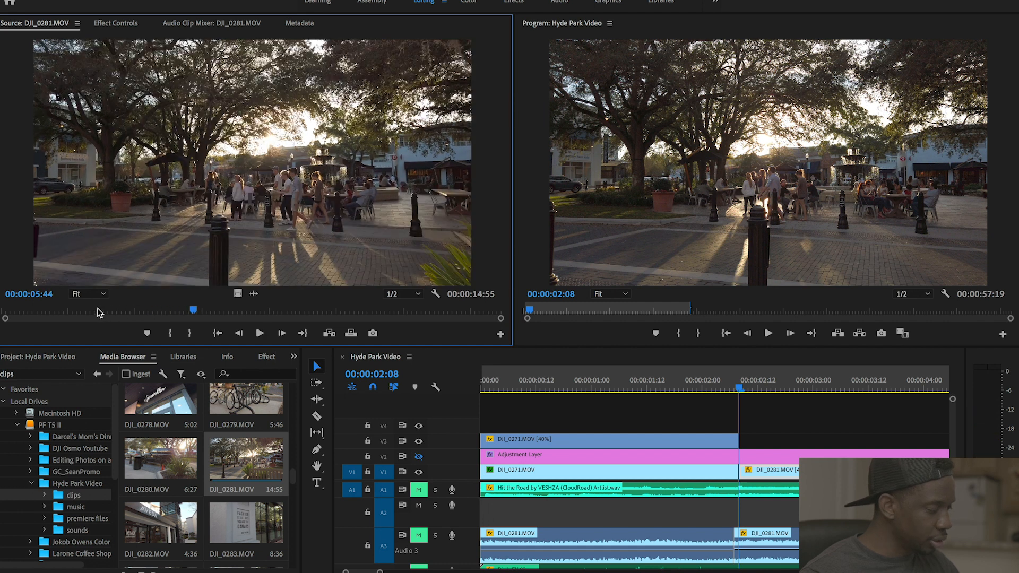
pyautogui.click(83, 312)
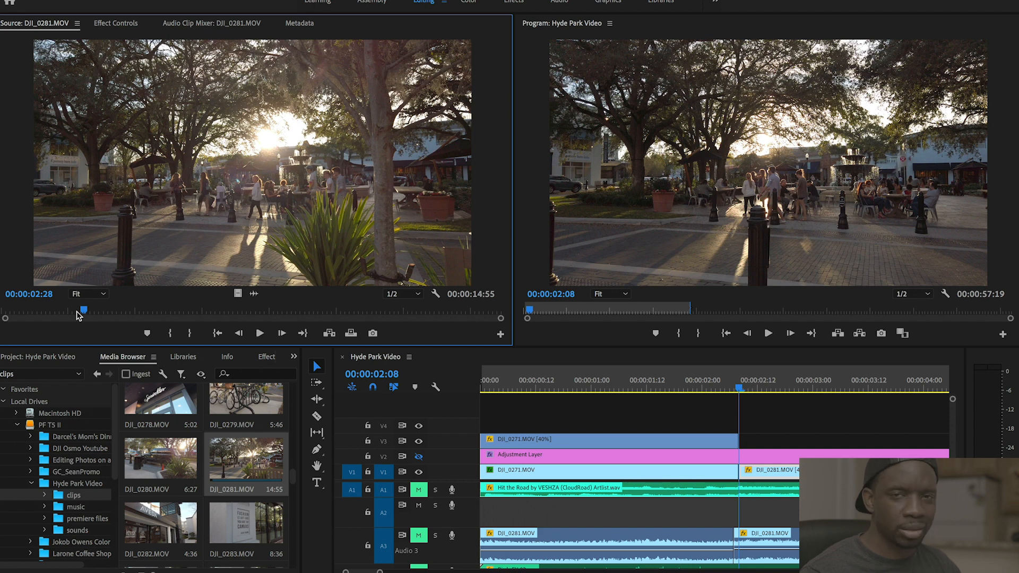
pyautogui.press('space')
pyautogui.press('i')
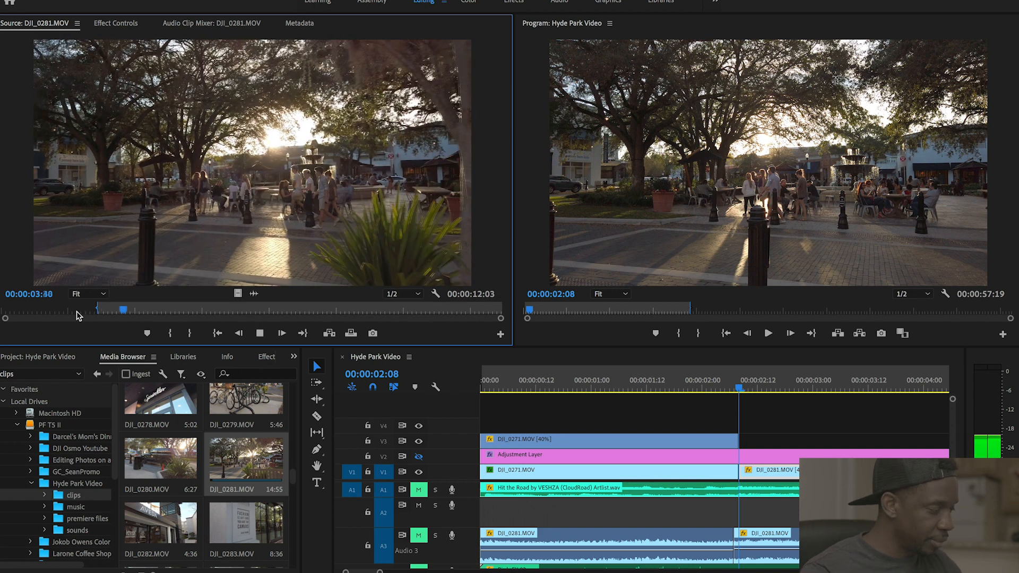
pyautogui.press('i')
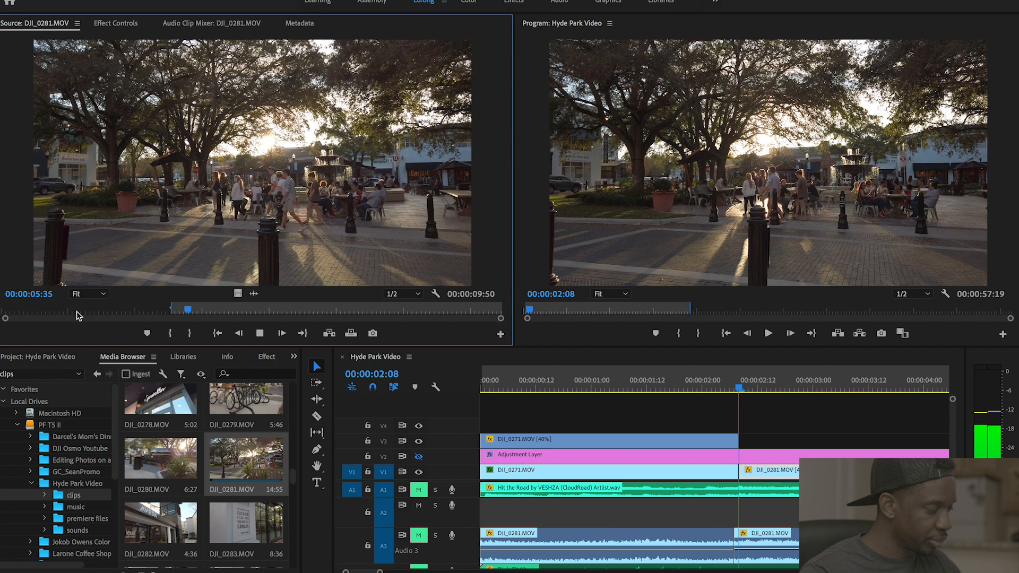
pyautogui.press('o')
pyautogui.press('space')
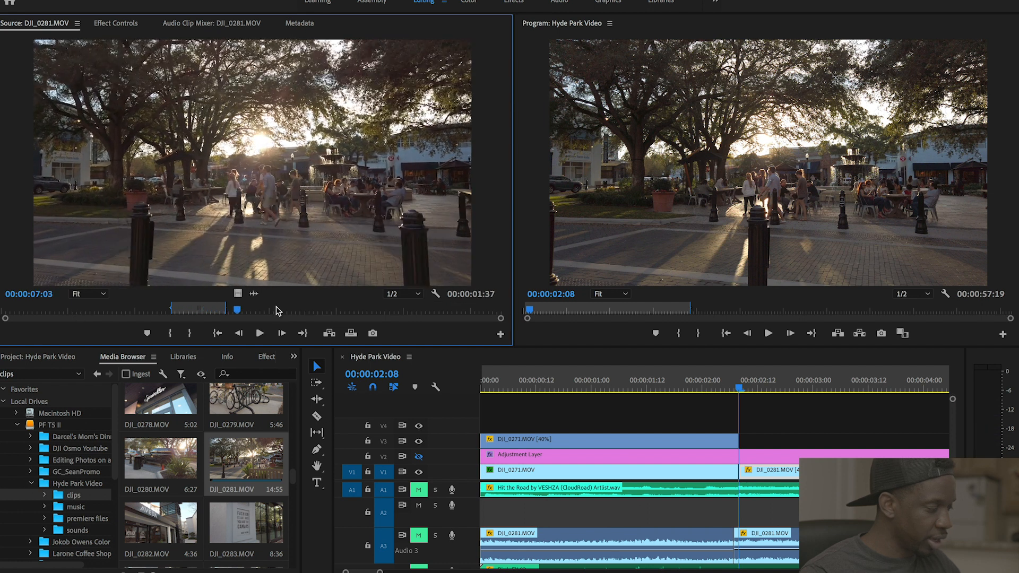
# - Place the marked DJI_0281.MOV video on track V4 and set it to frame size
pyautogui.moveTo(238, 294); pyautogui.dragTo(626, 416)
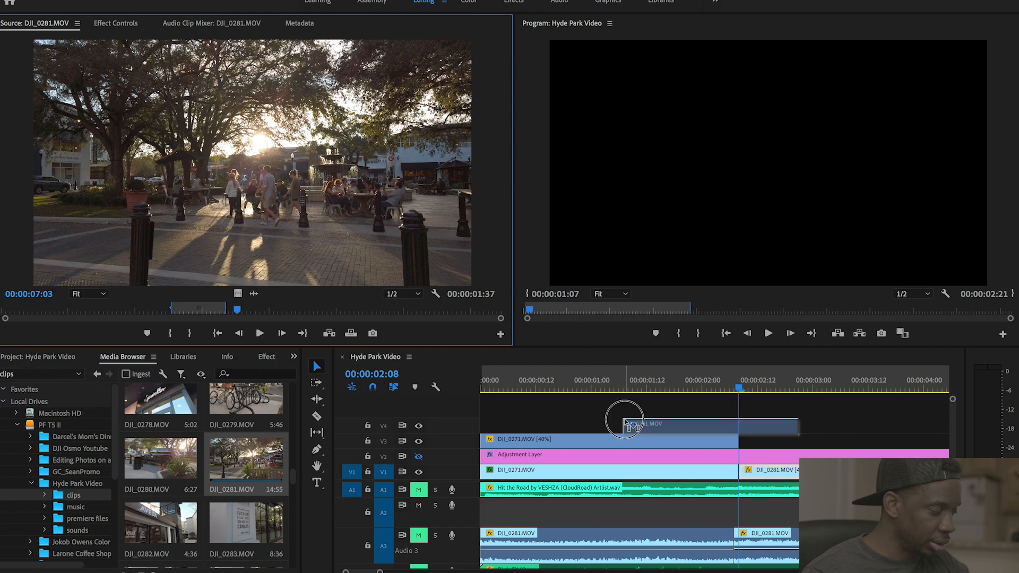
pyautogui.rightClick(673, 426)
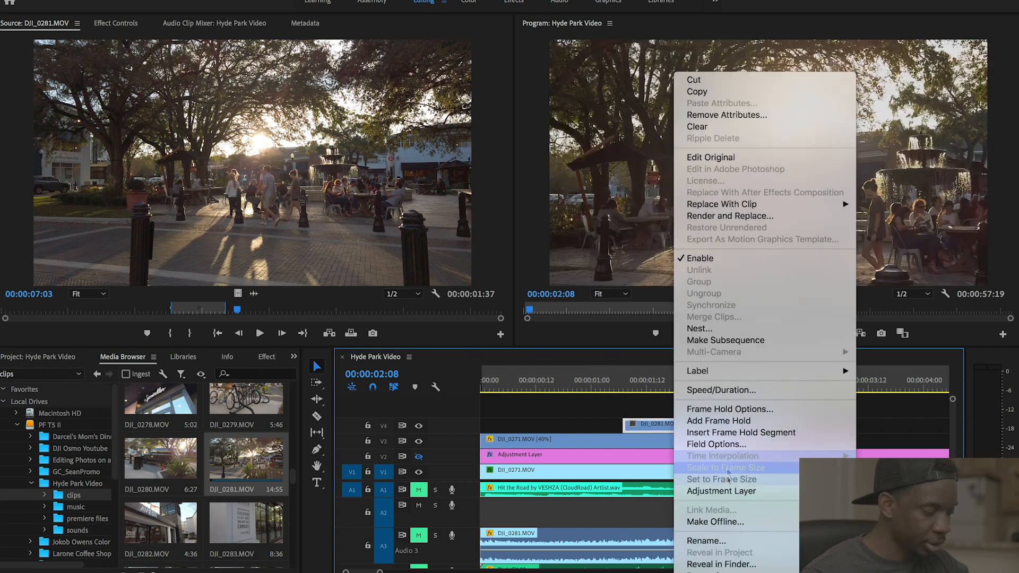
pyautogui.click(725, 479)
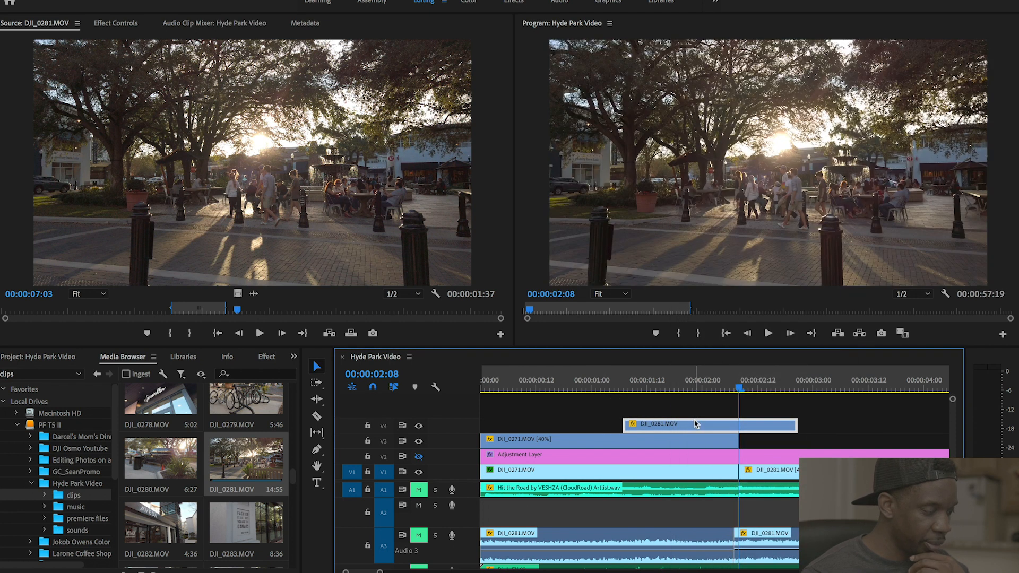
# - Change the DJI_0281.MOV clip's speed to 40% and zoom the timeline out
pyautogui.rightClick(696, 423)
pyautogui.click(730, 389)
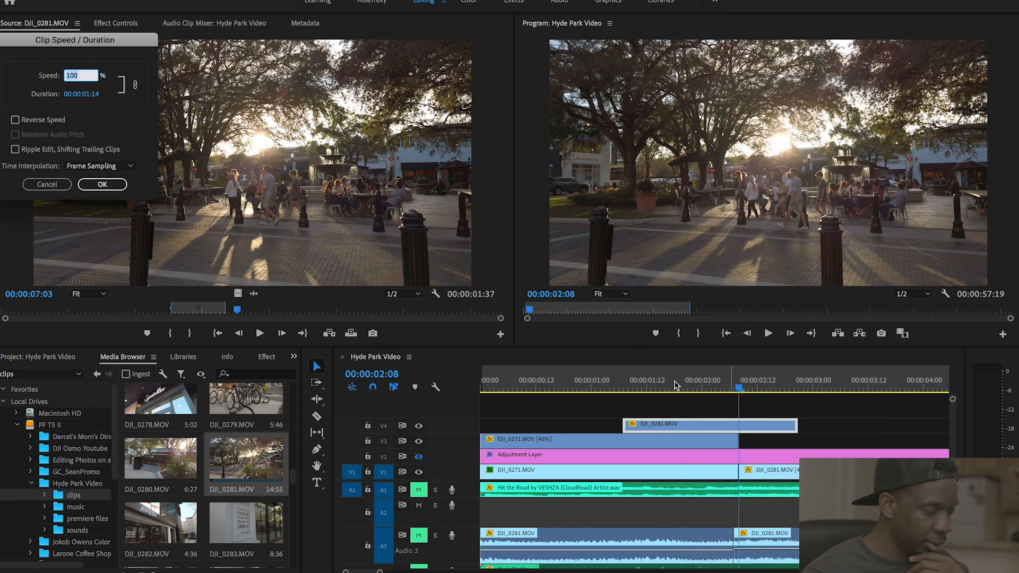
pyautogui.write('40')
pyautogui.press('Return')
pyautogui.hscroll(4, 871, 447)
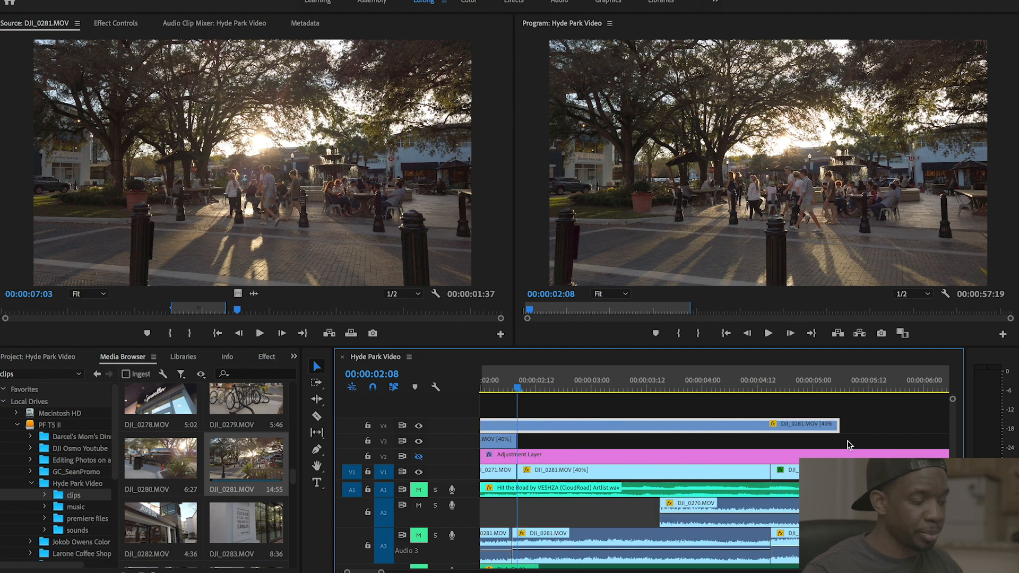
pyautogui.press('-')
# - Move the DJI_0281 overlay to V3 right after DJI_0271, review it and save the project
pyautogui.moveTo(584, 425); pyautogui.dragTo(642, 425)
pyautogui.moveTo(708, 434); pyautogui.dragTo(707, 441)
pyautogui.press('space')
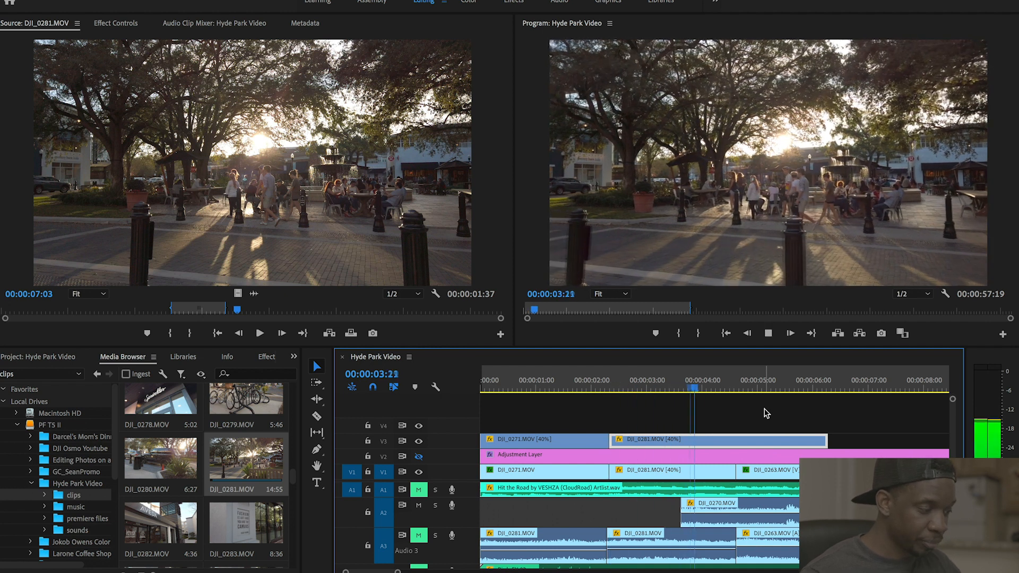
pyautogui.press('space')
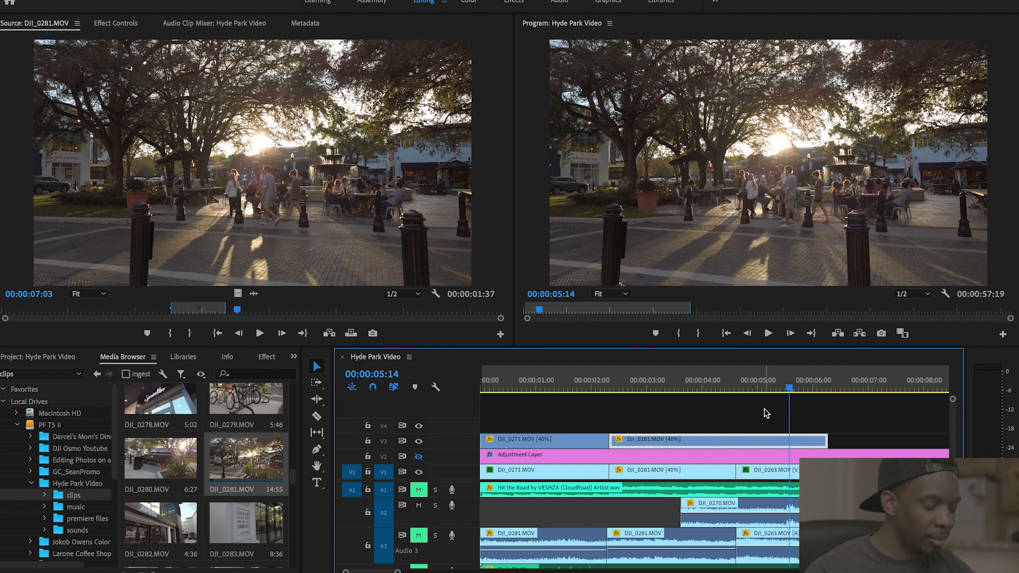
pyautogui.press('super+s')
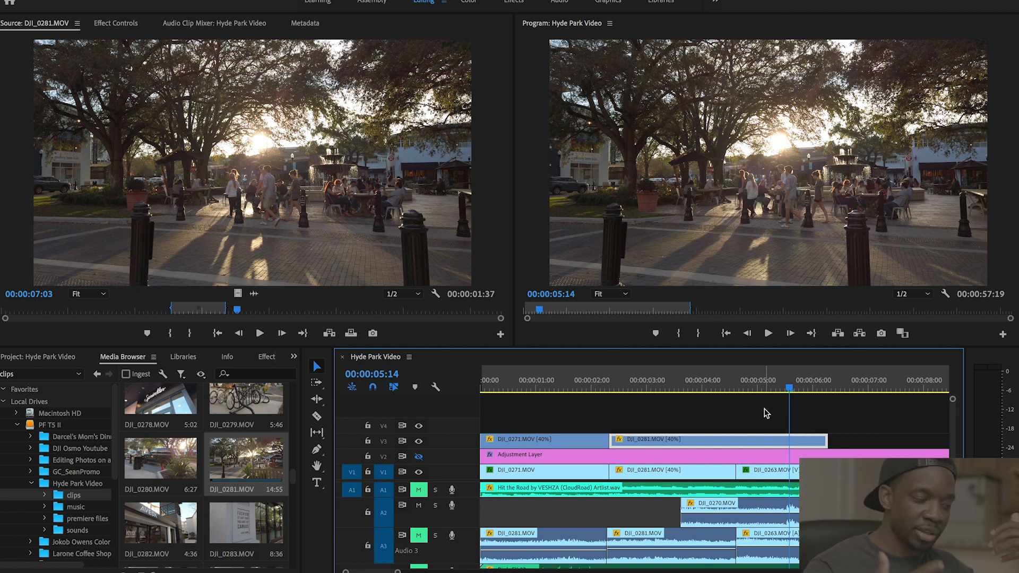
# - Split the DJI_0281 overlay at 00:00:04:21 and delete its tail piece
pyautogui.click(602, 388)
pyautogui.press('space')
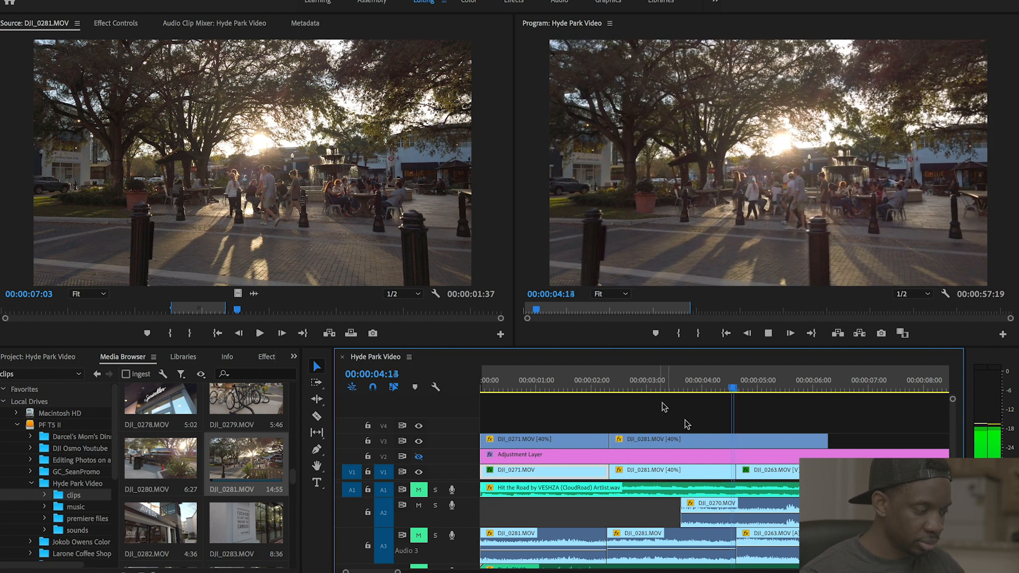
pyautogui.press('space')
pyautogui.press('c')
pyautogui.click(736, 441)
pyautogui.press('v')
pyautogui.click(787, 441)
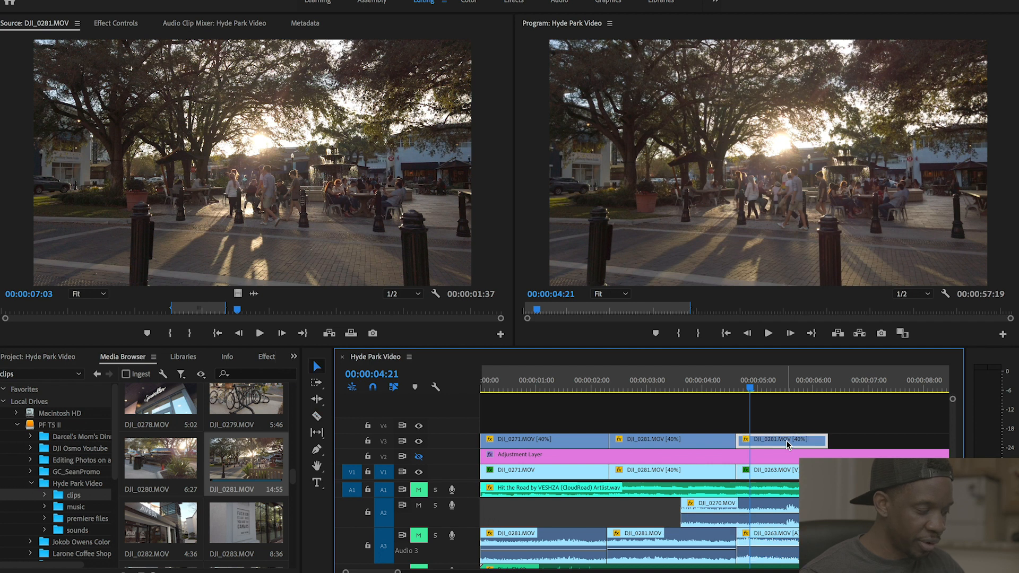
pyautogui.press('Delete')
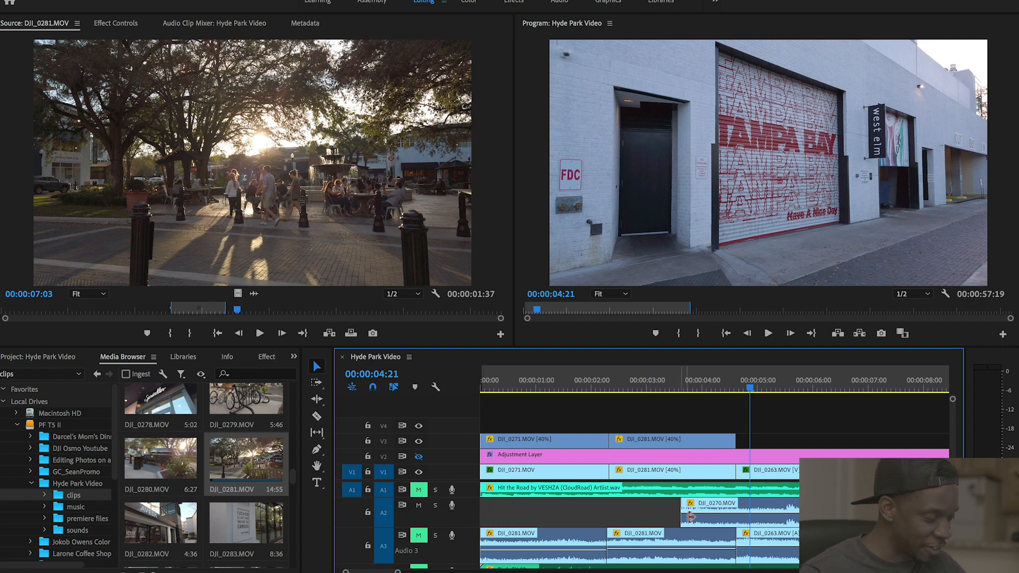
# - Load DJI_0263.MOV (00:00:17:53) from the clips folder into the Source Monitor
pyautogui.click(769, 471)
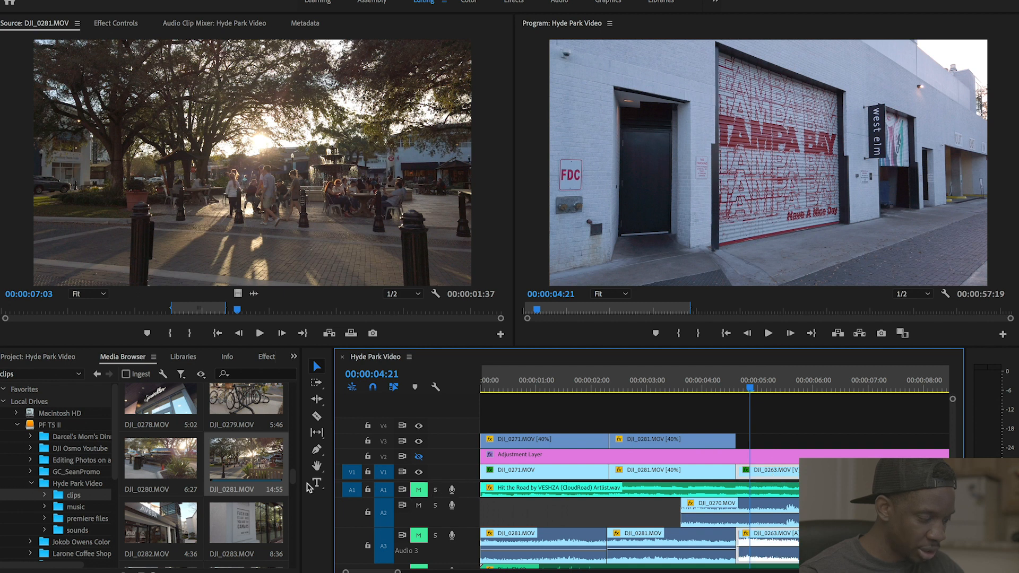
pyautogui.moveTo(292, 474); pyautogui.dragTo(293, 432)
pyautogui.doubleClick(237, 460)
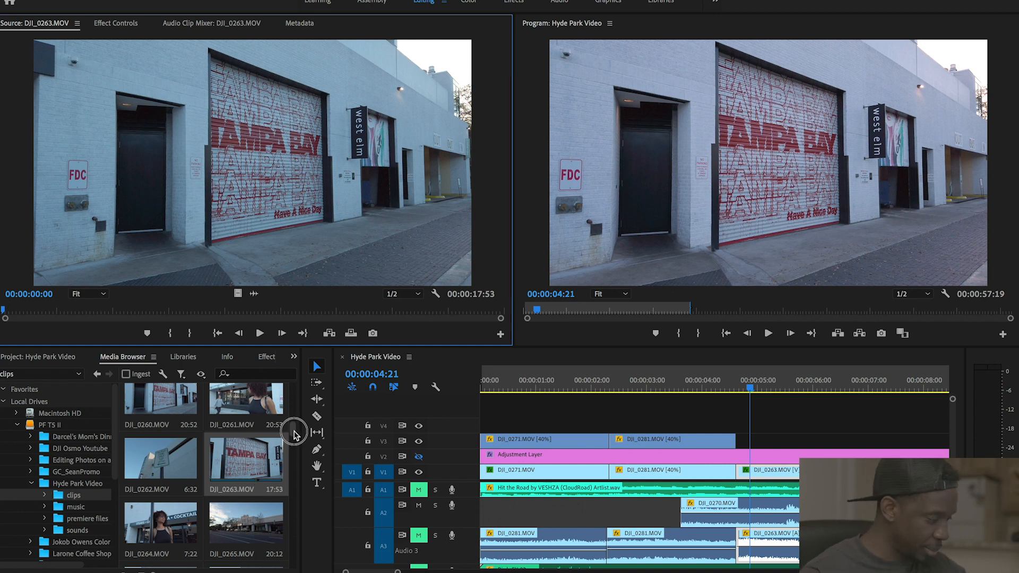
pyautogui.moveTo(294, 433); pyautogui.dragTo(294, 430)
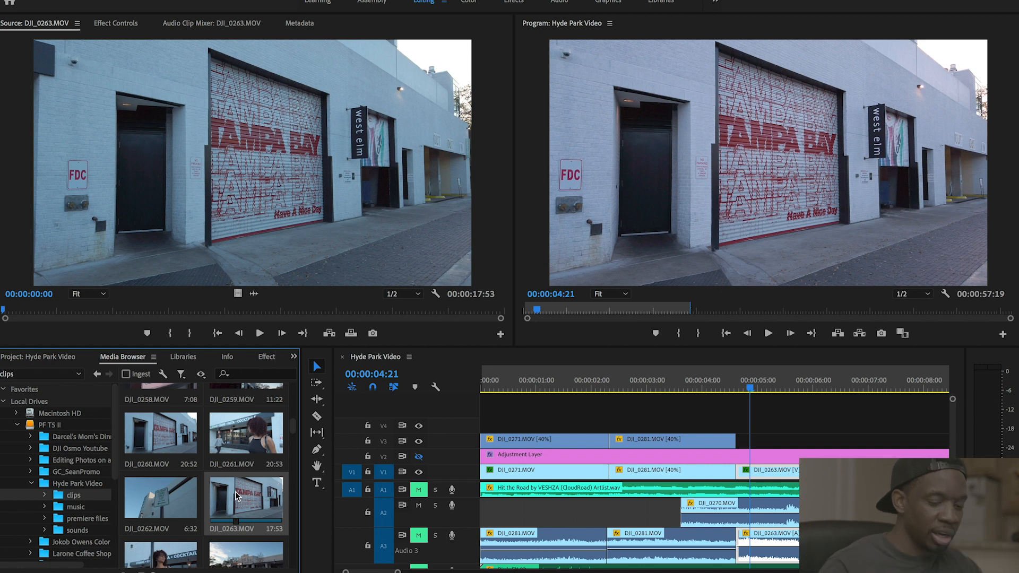
# - Mark a 00:00:01:30 range on the DJI_0263 mural footage and scrub through it
pyautogui.click(6, 312)
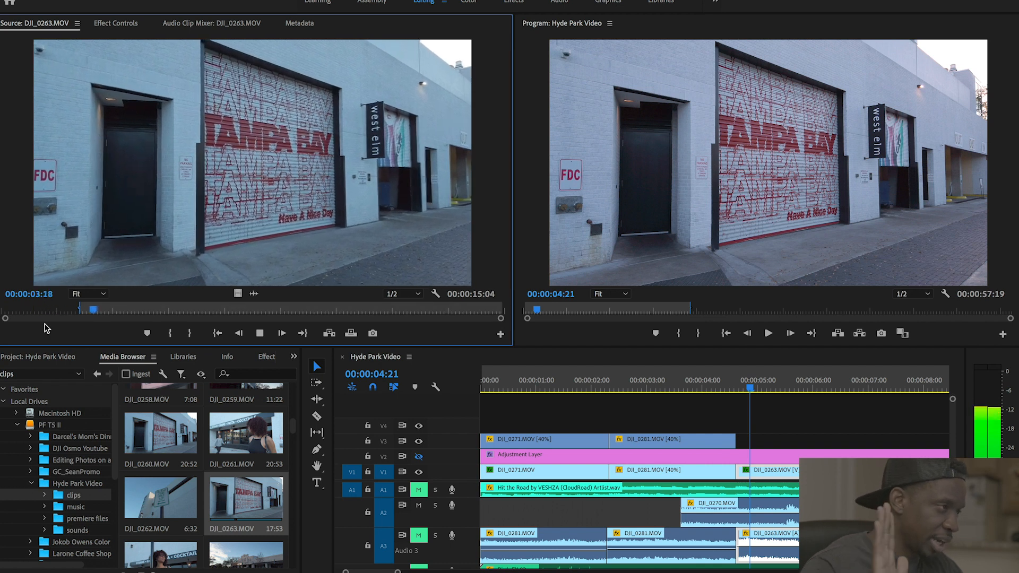
pyautogui.press('o')
pyautogui.press('space')
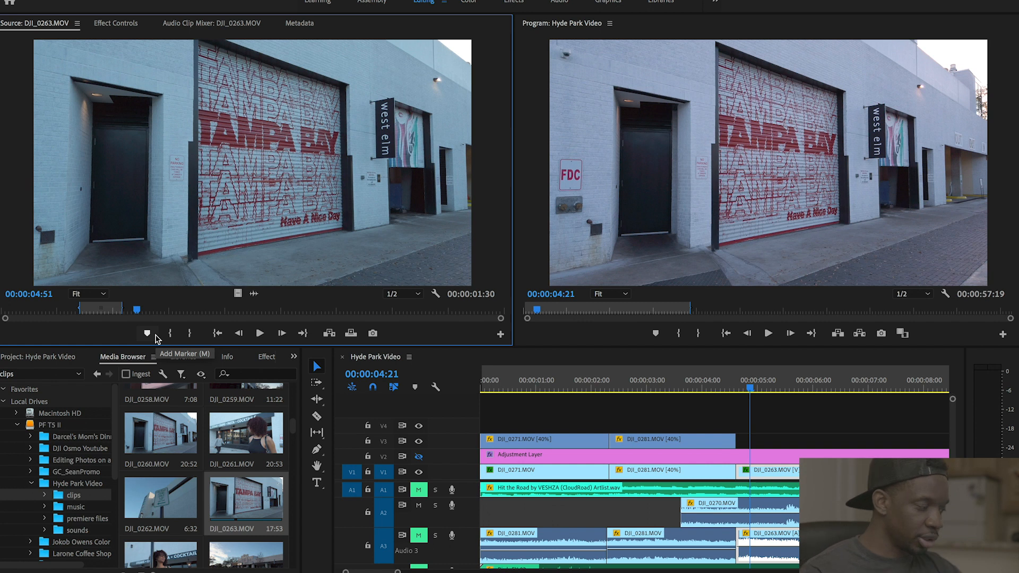
pyautogui.moveTo(138, 310); pyautogui.dragTo(393, 312)
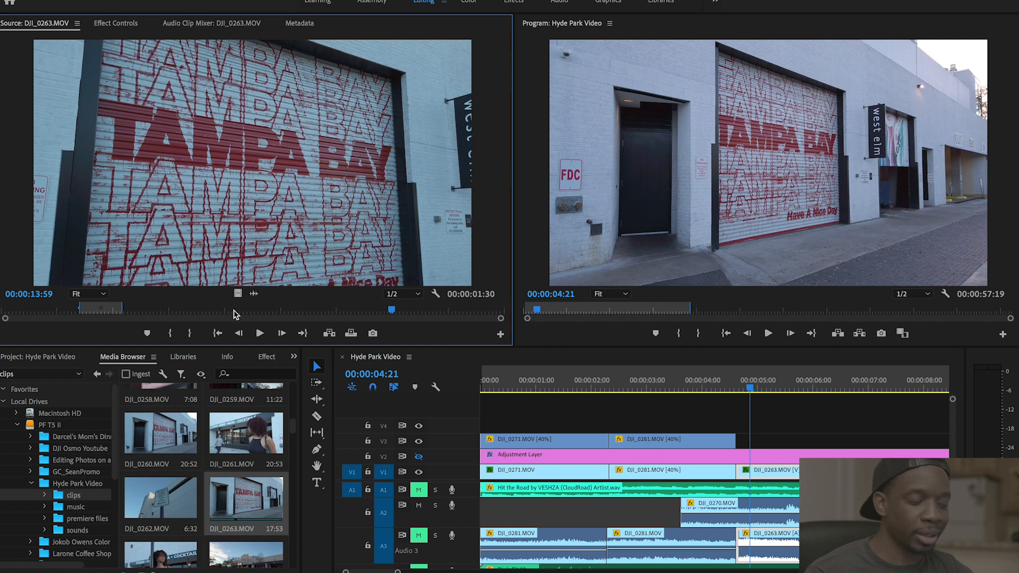
# - Place the marked DJI_0263 video on V4 at 00:00:04:21 and set its speed to 40%
pyautogui.moveTo(238, 294); pyautogui.dragTo(781, 426)
pyautogui.rightClick(778, 426)
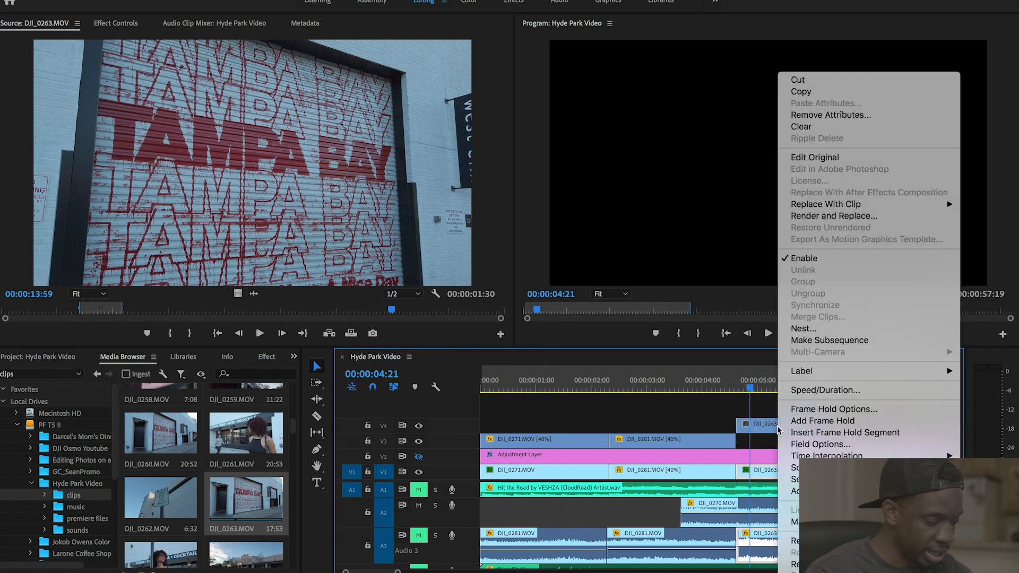
pyautogui.click(775, 426)
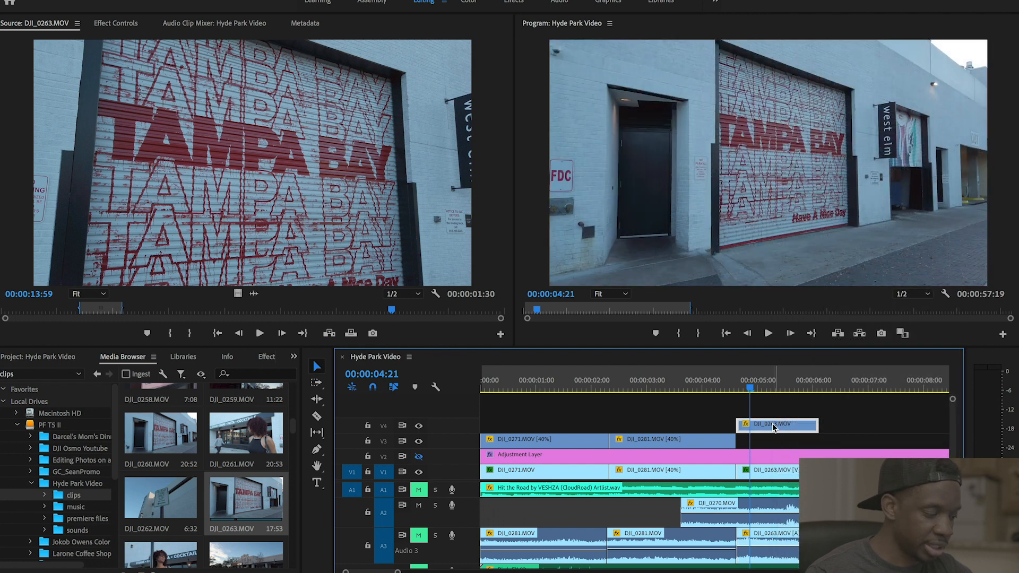
pyautogui.rightClick(773, 426)
pyautogui.click(803, 393)
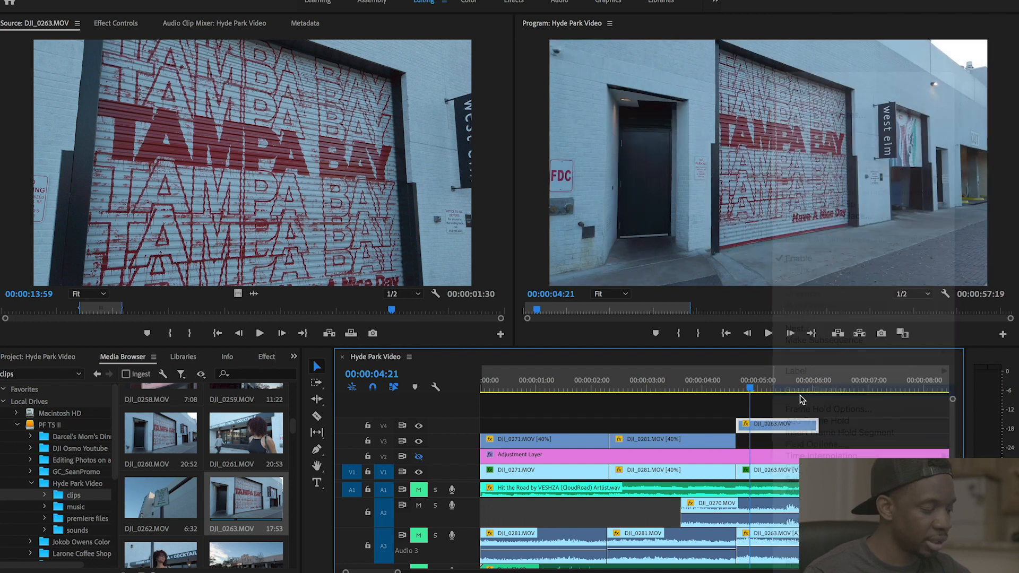
pyautogui.write('40')
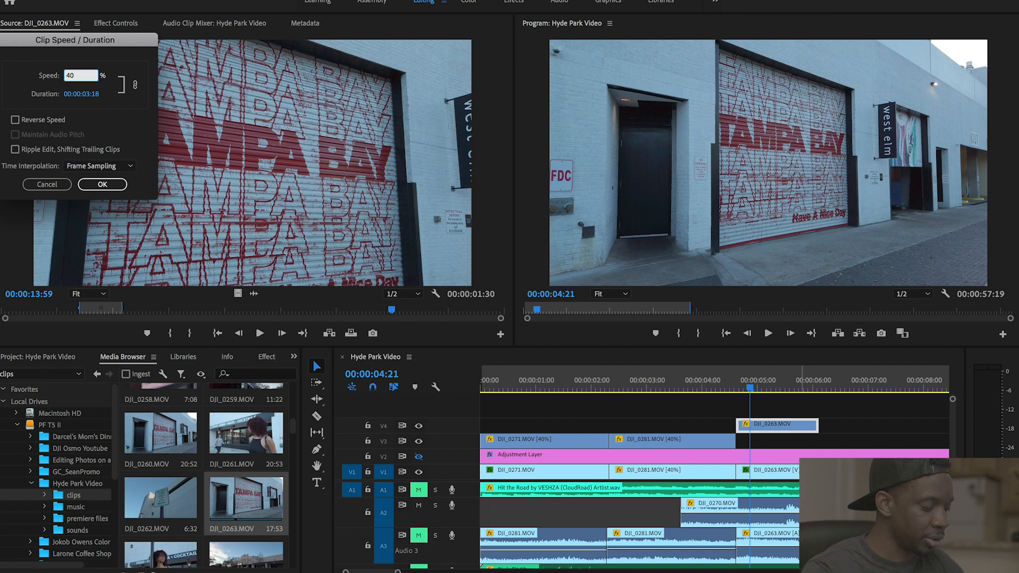
pyautogui.press('Return')
pyautogui.moveTo(750, 388); pyautogui.dragTo(735, 387)
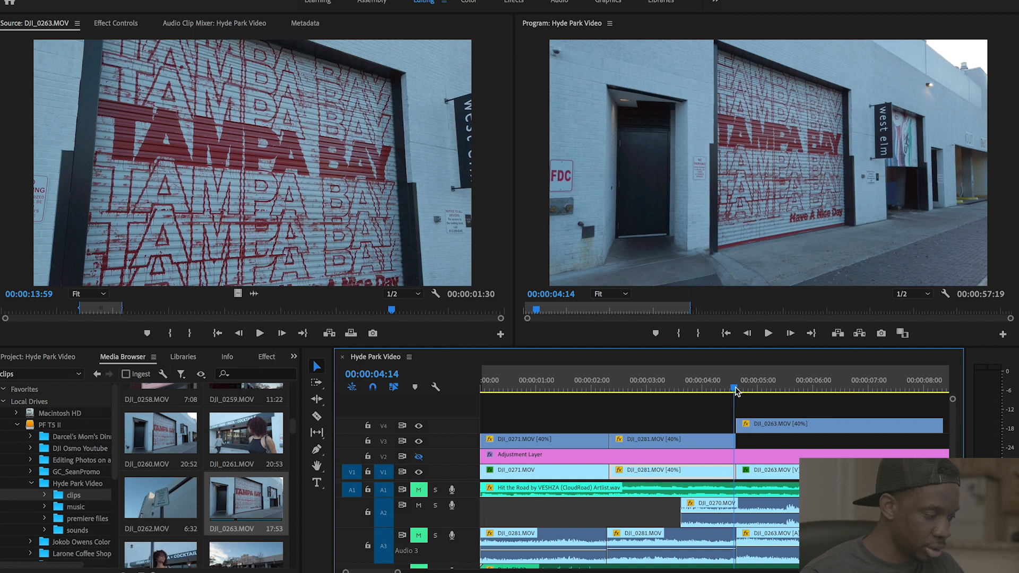
pyautogui.press('=')
pyautogui.press('space')
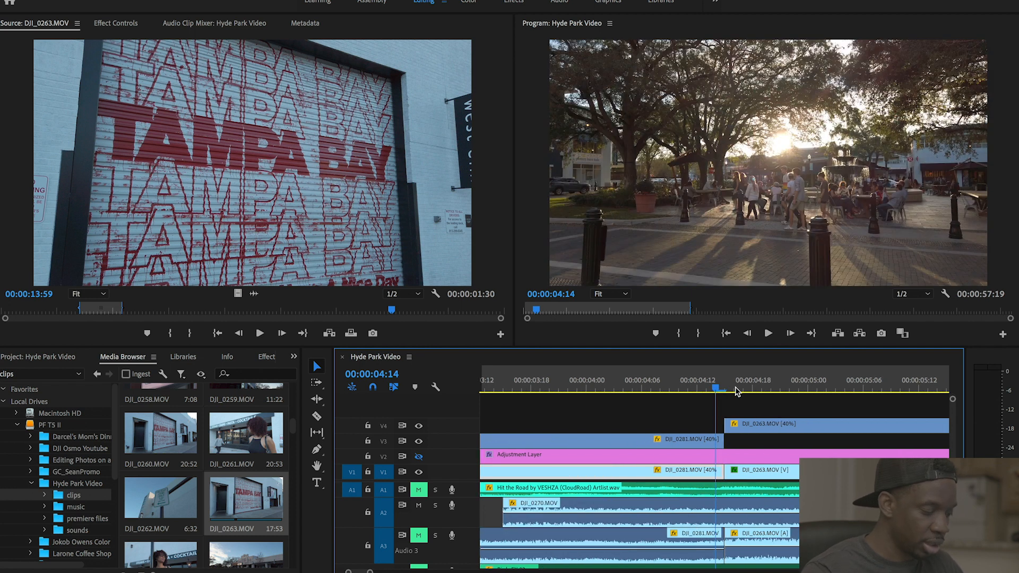
pyautogui.press('-')
pyautogui.press('-')
pyautogui.press('-')
pyautogui.press('-')
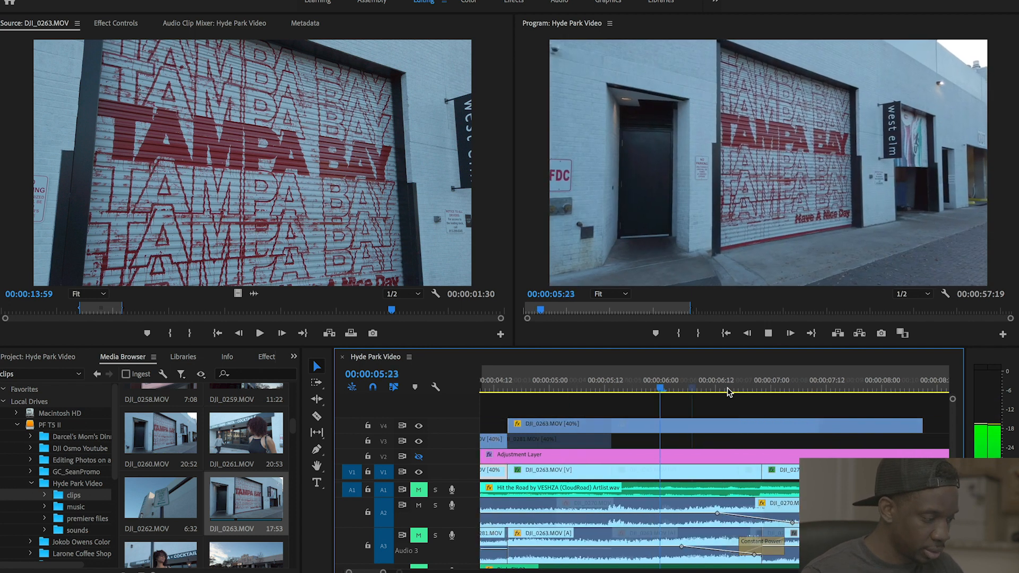
pyautogui.press('space')
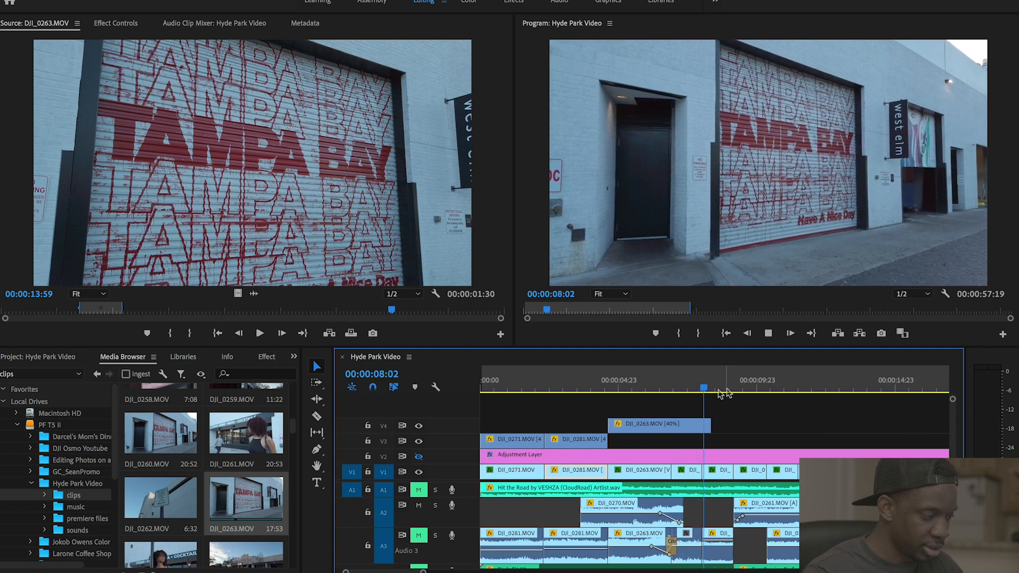
pyautogui.click(609, 387)
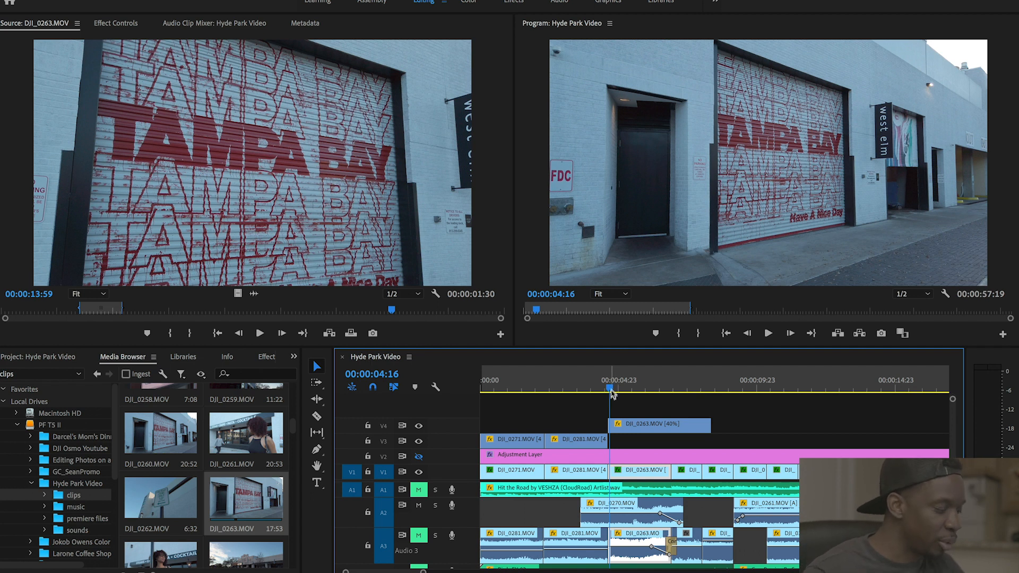
pyautogui.press('space')
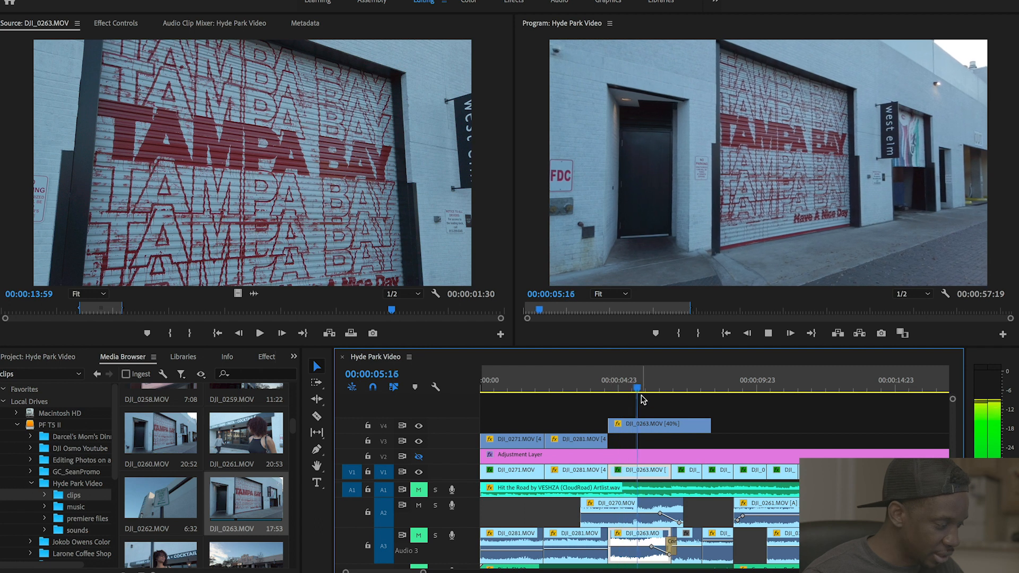
# - Split the V4 DJI_0263 overlay at the edit point and delete its tail piece
pyautogui.press('space')
pyautogui.click(672, 436)
pyautogui.press('c')
pyautogui.click(672, 427)
pyautogui.press('space')
pyautogui.press('v')
pyautogui.click(686, 425)
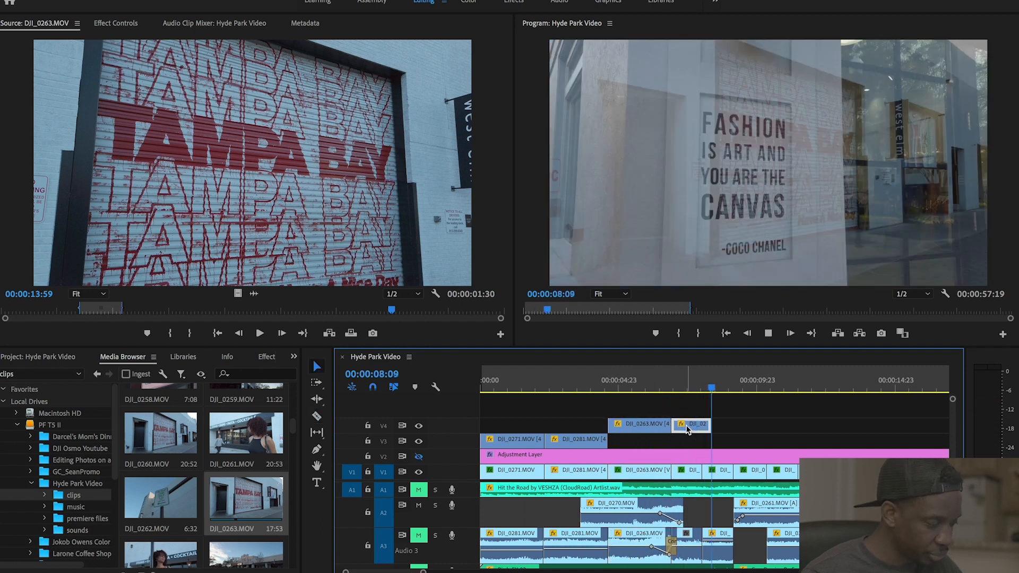
pyautogui.press('space')
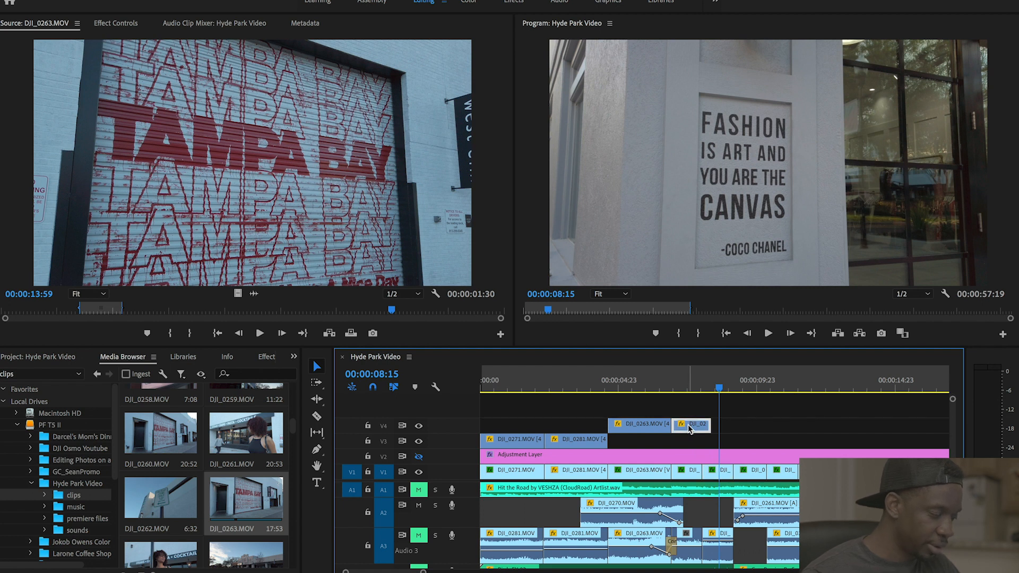
pyautogui.press('Delete')
# - Move the trimmed DJI_0263 clip down to V3 and check the cut to the bicycles
pyautogui.moveTo(650, 427); pyautogui.dragTo(650, 442)
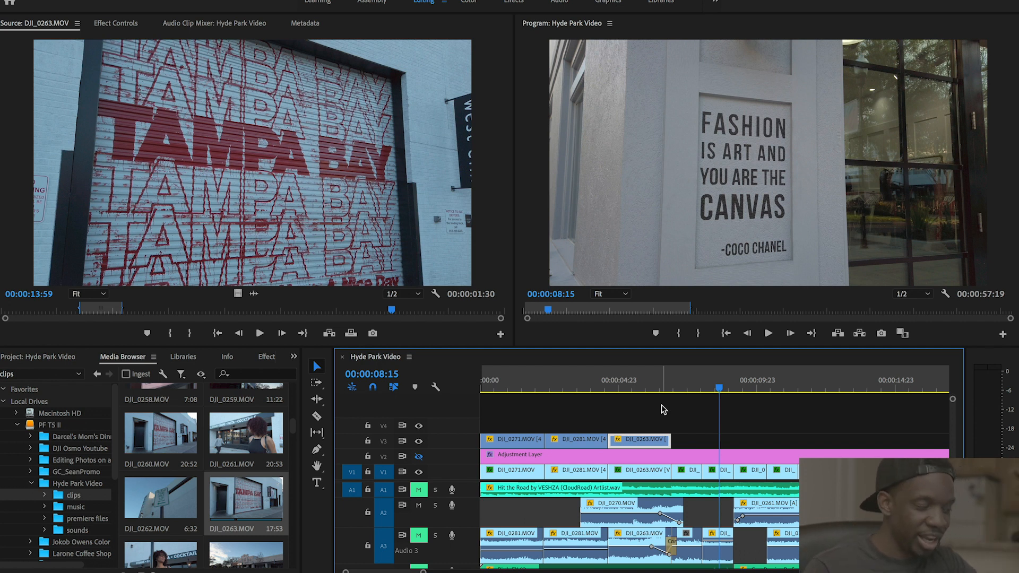
pyautogui.click(688, 387)
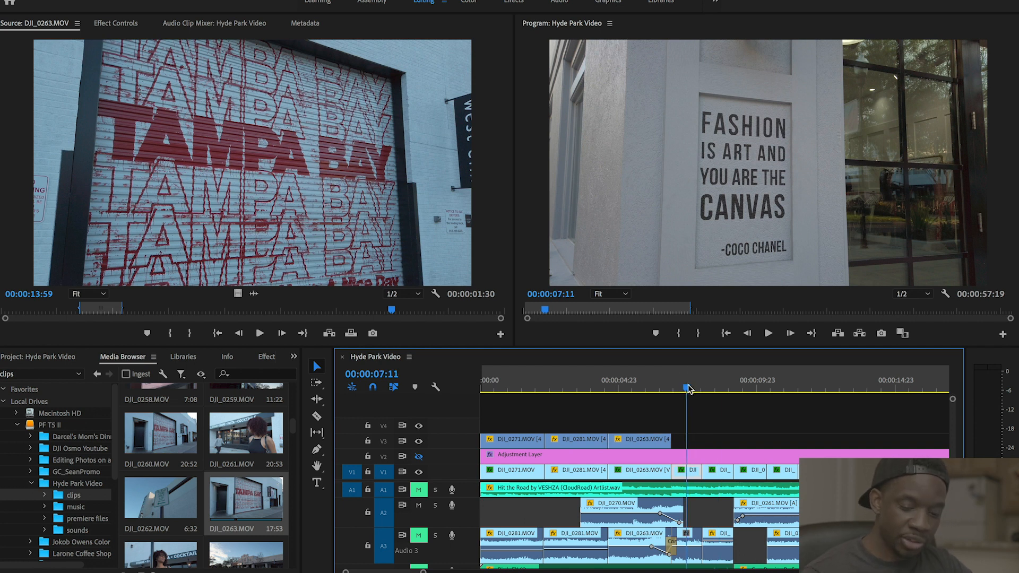
pyautogui.moveTo(687, 387); pyautogui.dragTo(718, 392)
pyautogui.click(689, 387)
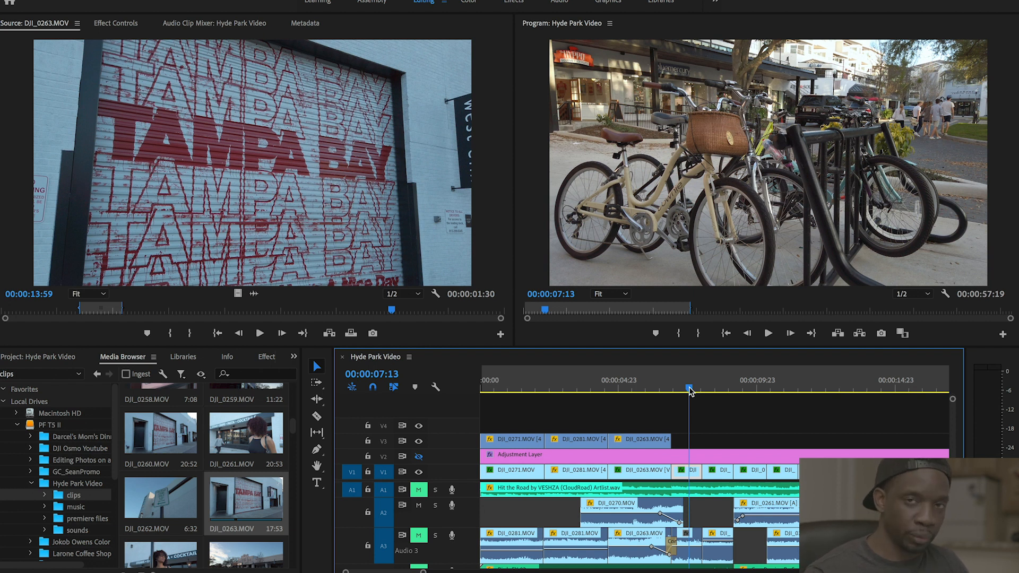
# - Replay the new overlay cut around 00:00:07 and save the Hyde Park Video project
pyautogui.moveTo(689, 388); pyautogui.dragTo(677, 392)
pyautogui.press('space')
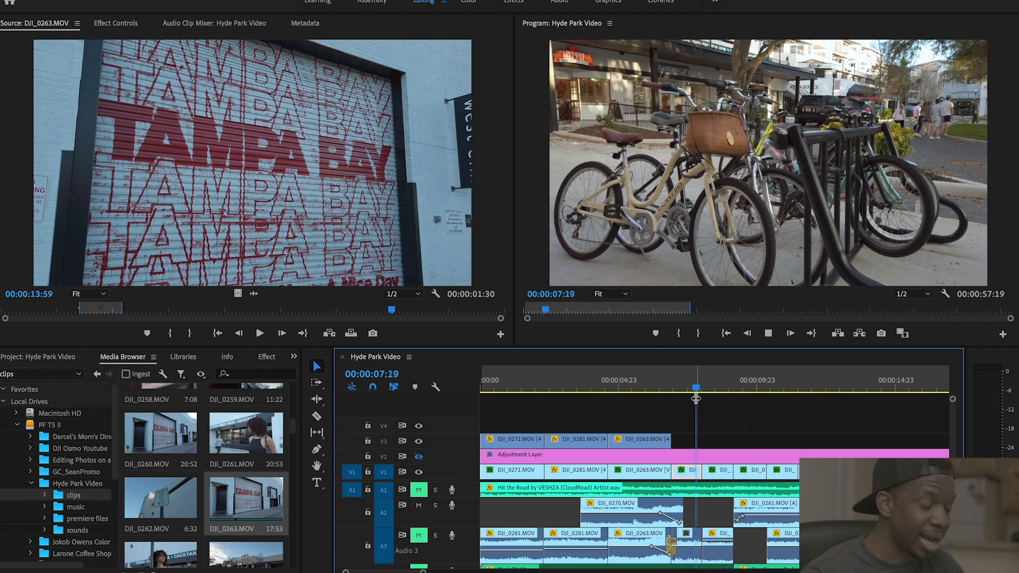
pyautogui.press('space')
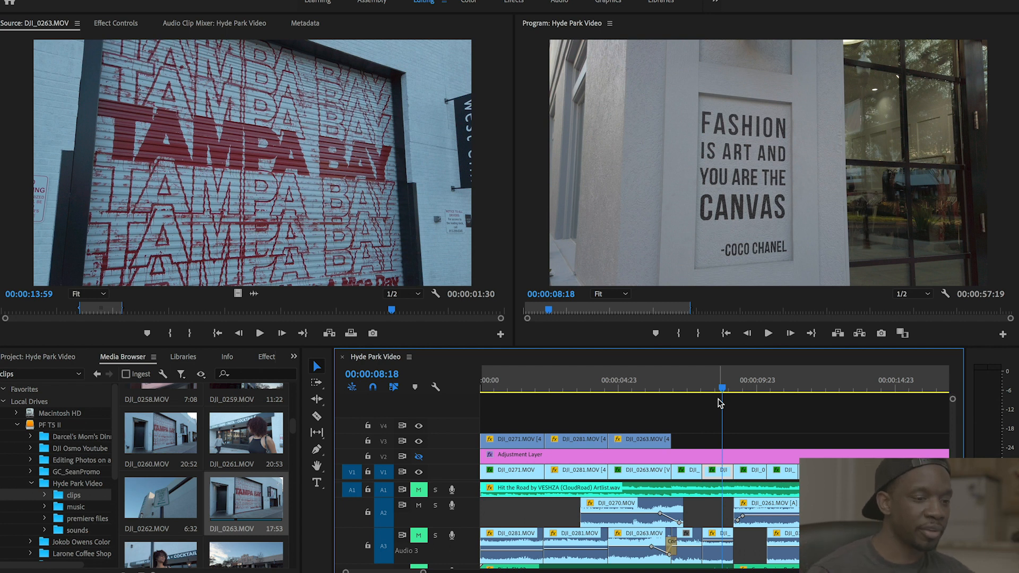
pyautogui.press('super+s')
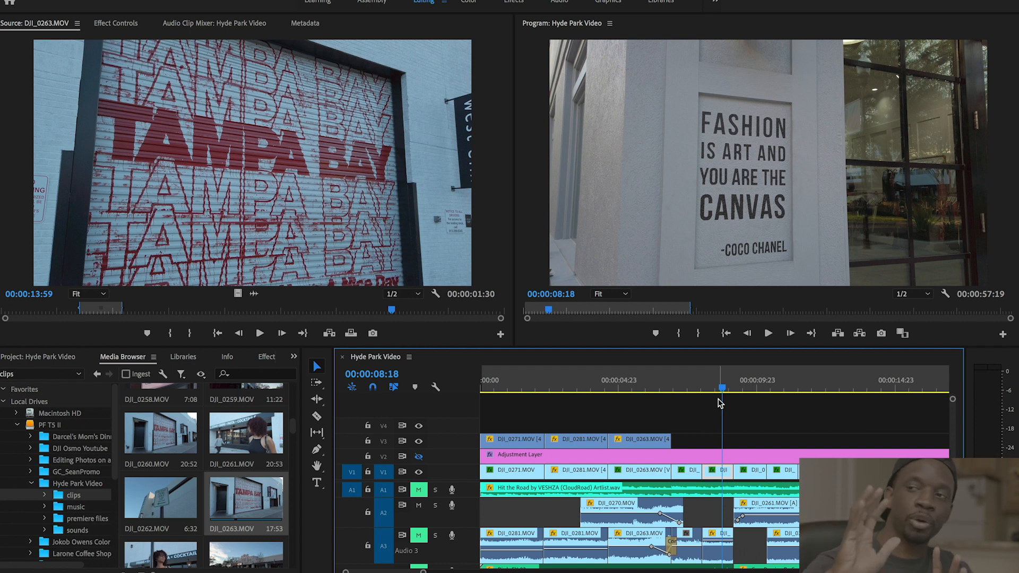
pyautogui.click(744, 388)
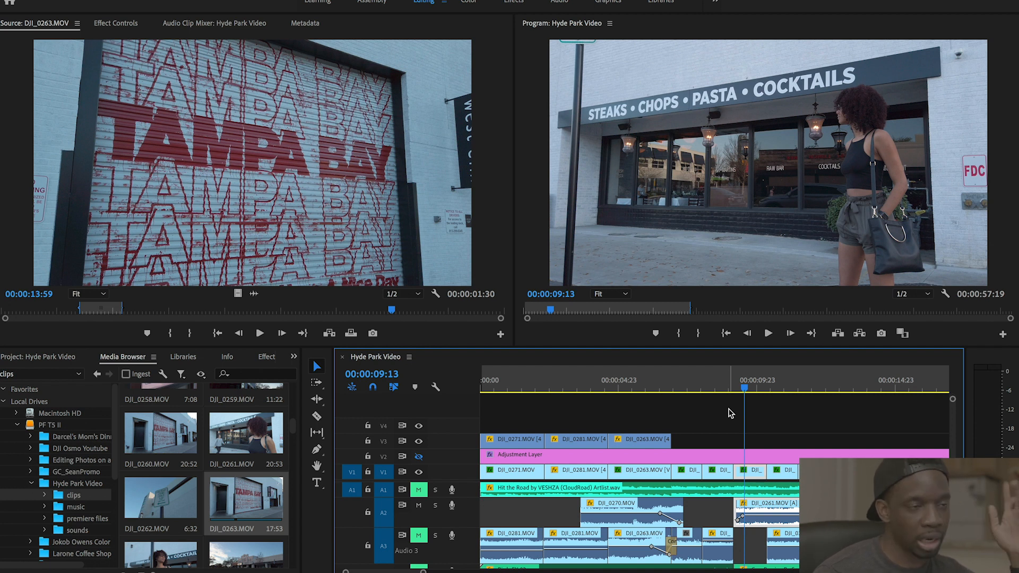
# - Play from the STEAKS · CHOPS · PASTA storefront at 00:00:09:06 to the bartaco sunglasses shot
pyautogui.click(742, 388)
pyautogui.moveTo(742, 389); pyautogui.dragTo(736, 390)
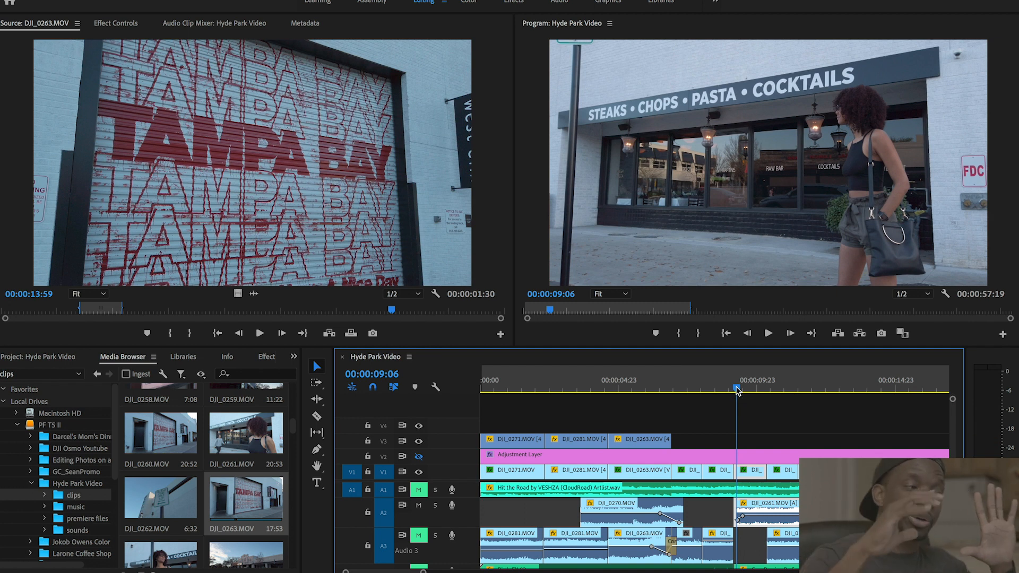
pyautogui.press('space')
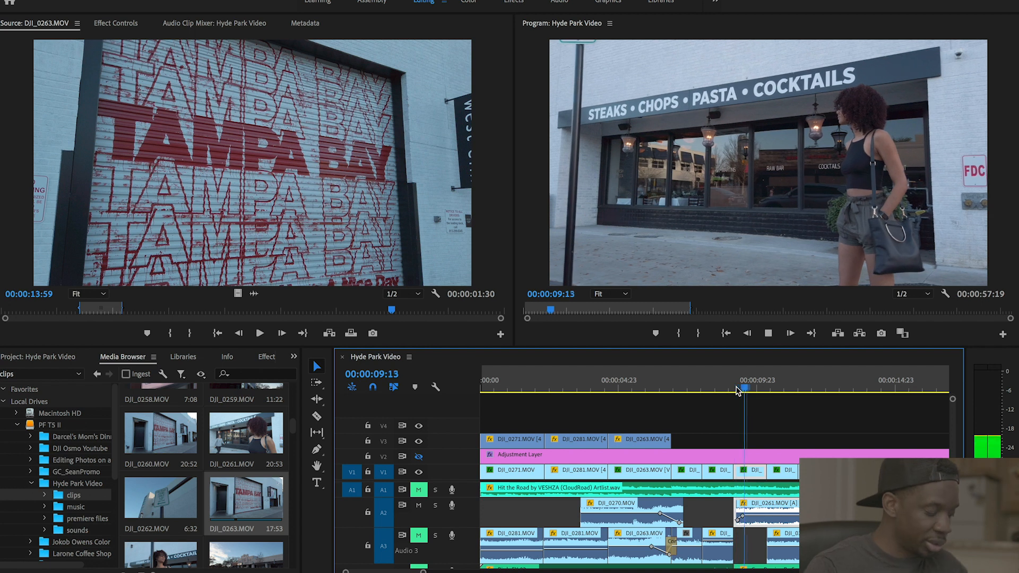
pyautogui.press('space')
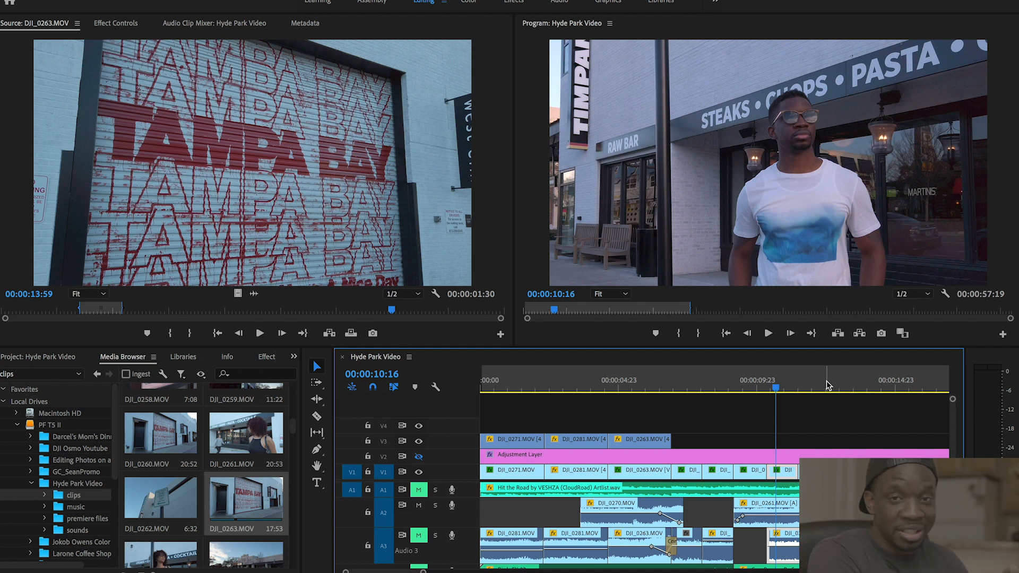
pyautogui.press('space')
pyautogui.press('space')
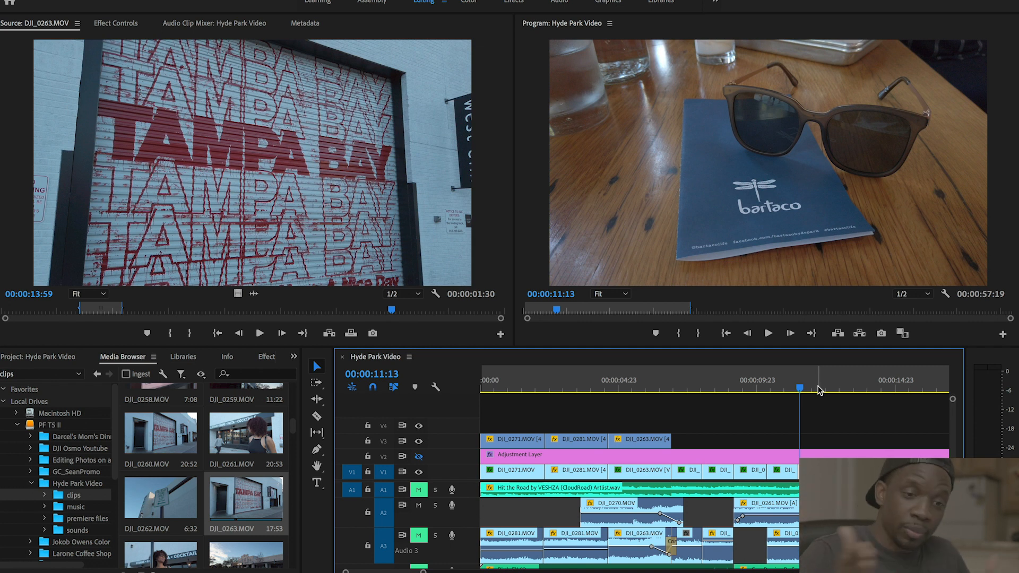
# - Play the woman writing at the table through the tacos plate, rewatching the cut from 00:00:13:22
pyautogui.press('space')
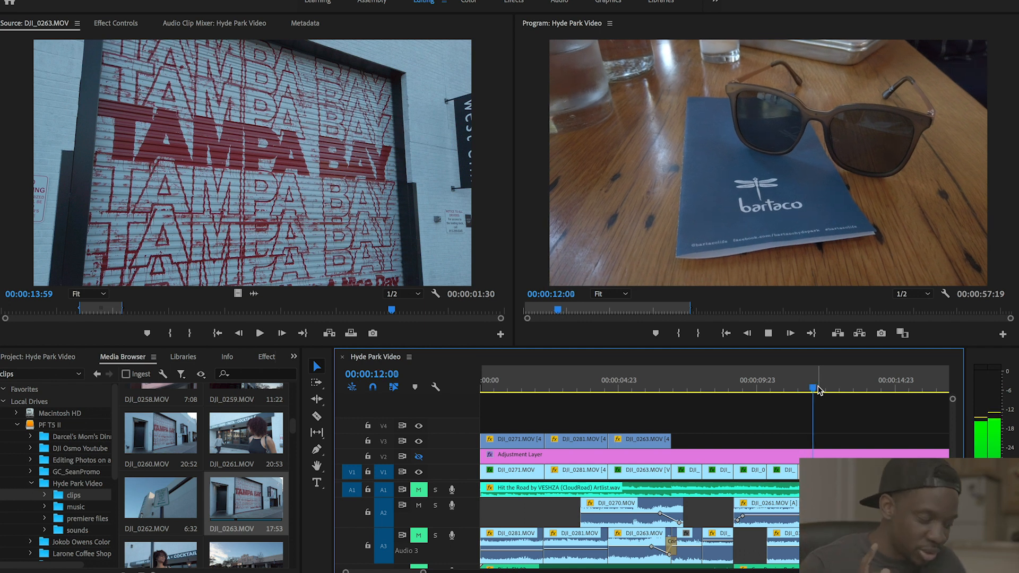
pyautogui.press('space')
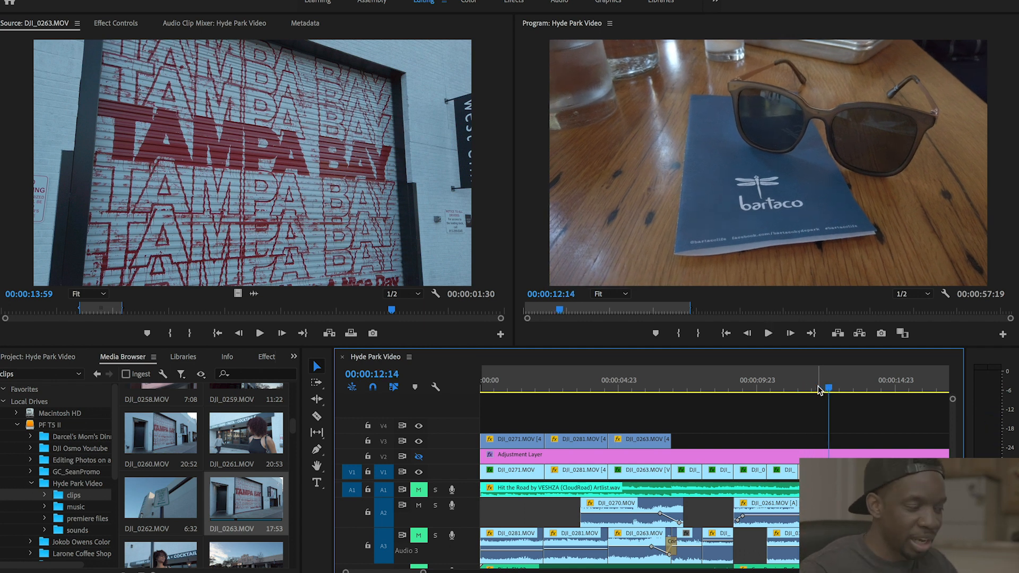
pyautogui.click(843, 388)
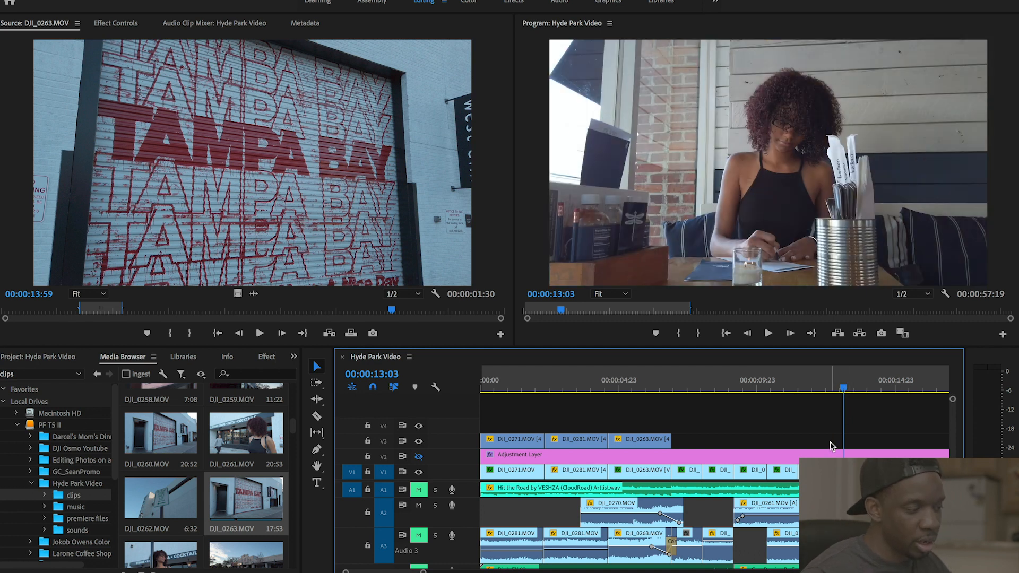
pyautogui.click(835, 390)
pyautogui.moveTo(834, 392); pyautogui.dragTo(831, 391)
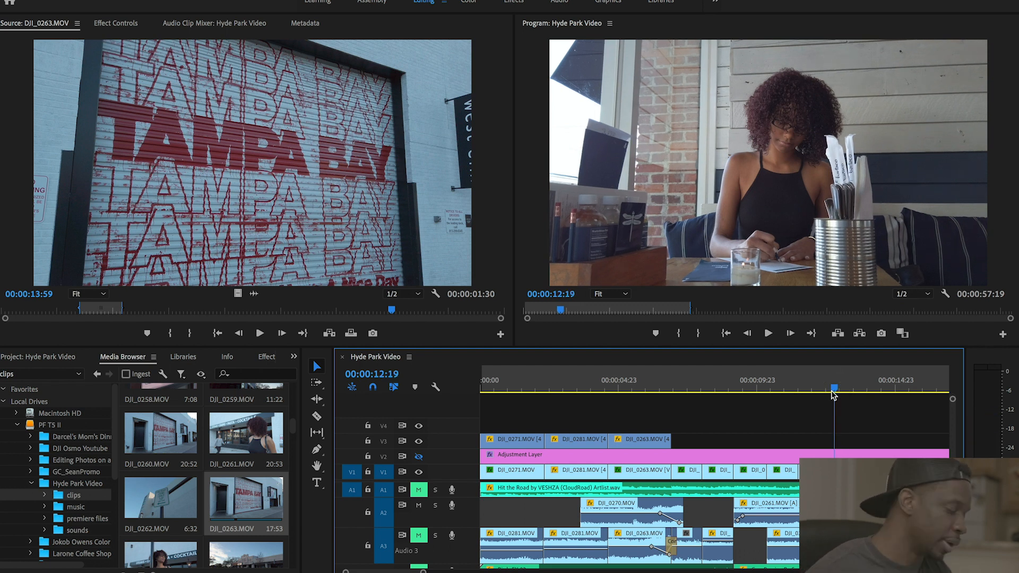
pyautogui.press('space')
pyautogui.press('space')
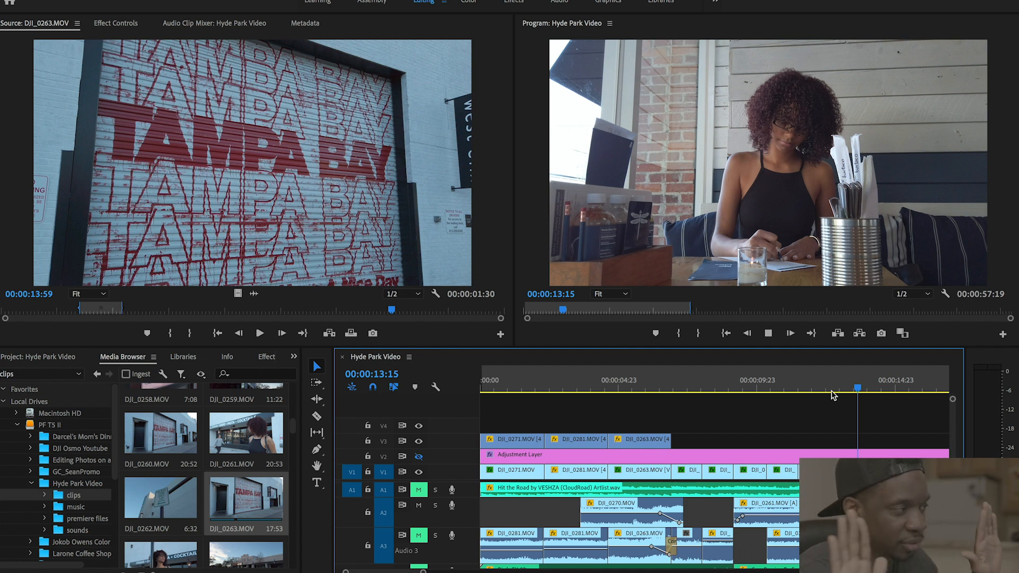
pyautogui.press('space')
pyautogui.press('space')
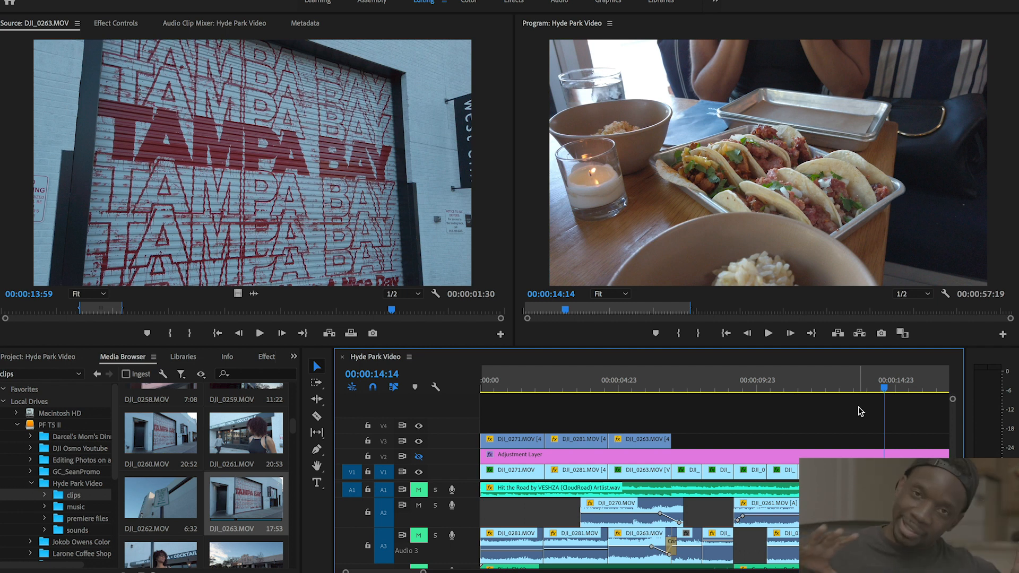
pyautogui.moveTo(885, 396); pyautogui.dragTo(866, 394)
pyautogui.press('space')
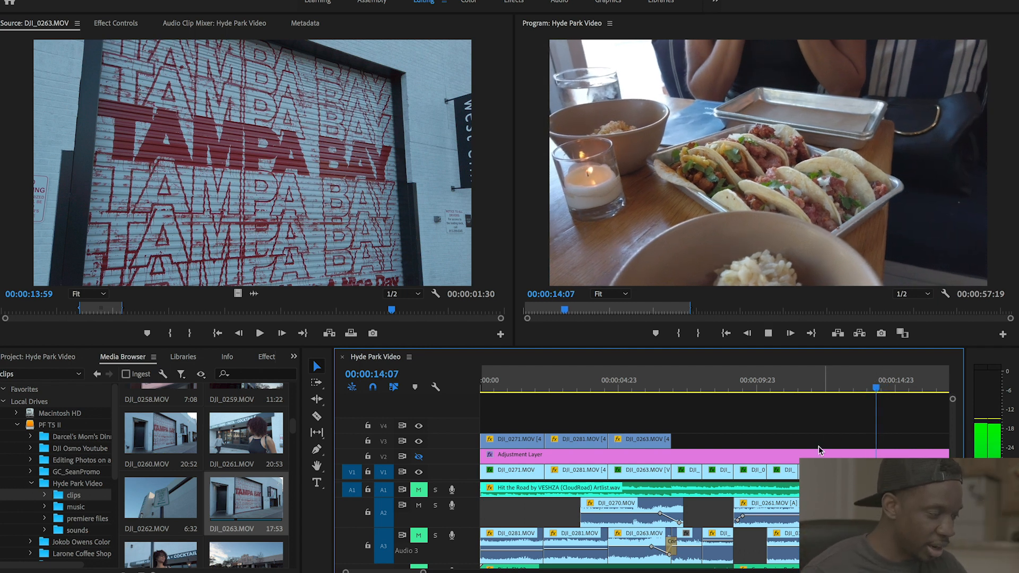
# - Play from 00:00:14:23 through the man on the tree-lined sidewalk to the stop sign shot
pyautogui.press('space')
pyautogui.hscroll(3, 832, 469)
pyautogui.hscroll(3, 637, 504)
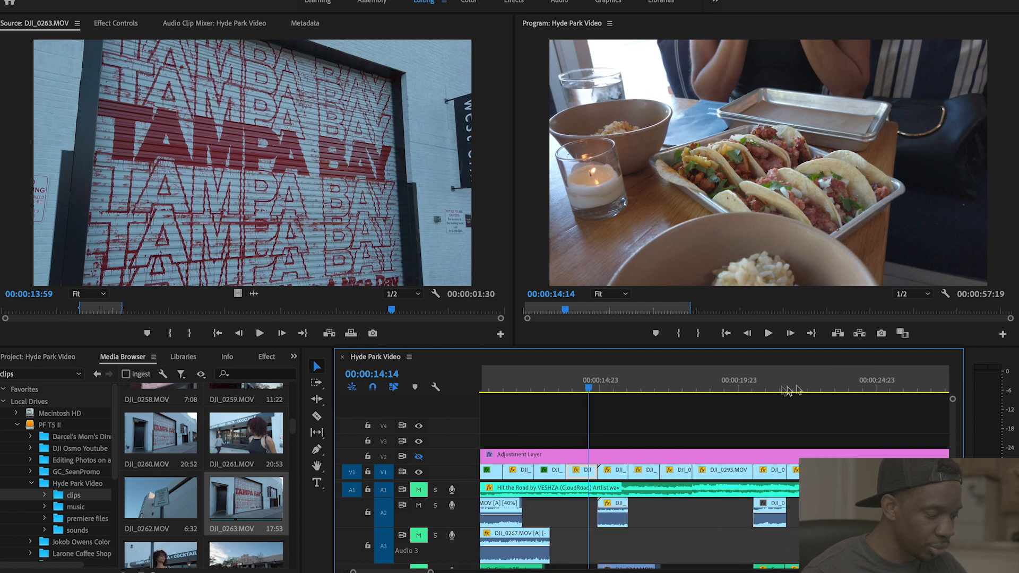
pyautogui.click(600, 386)
pyautogui.moveTo(600, 384); pyautogui.dragTo(601, 384)
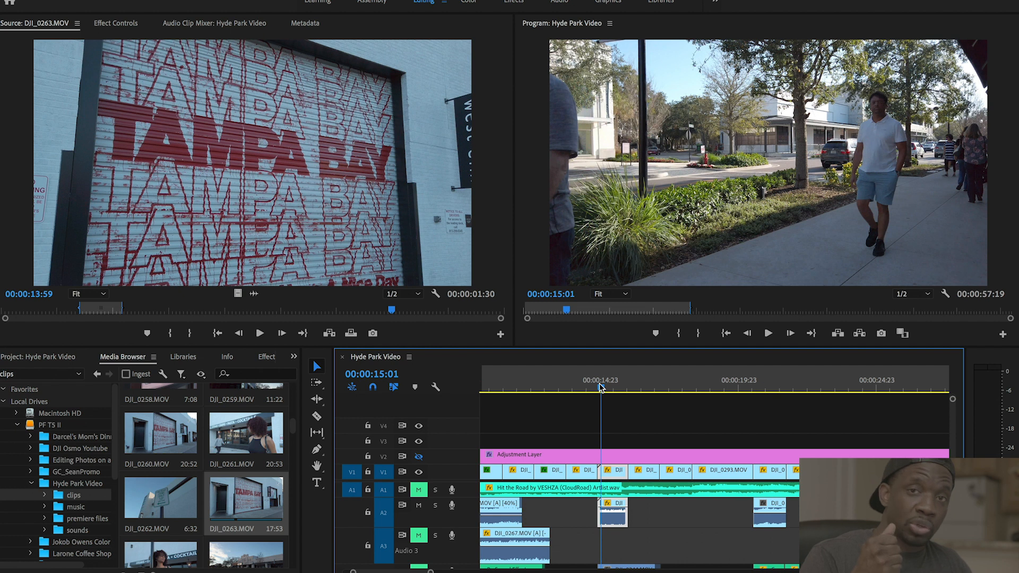
pyautogui.press('space')
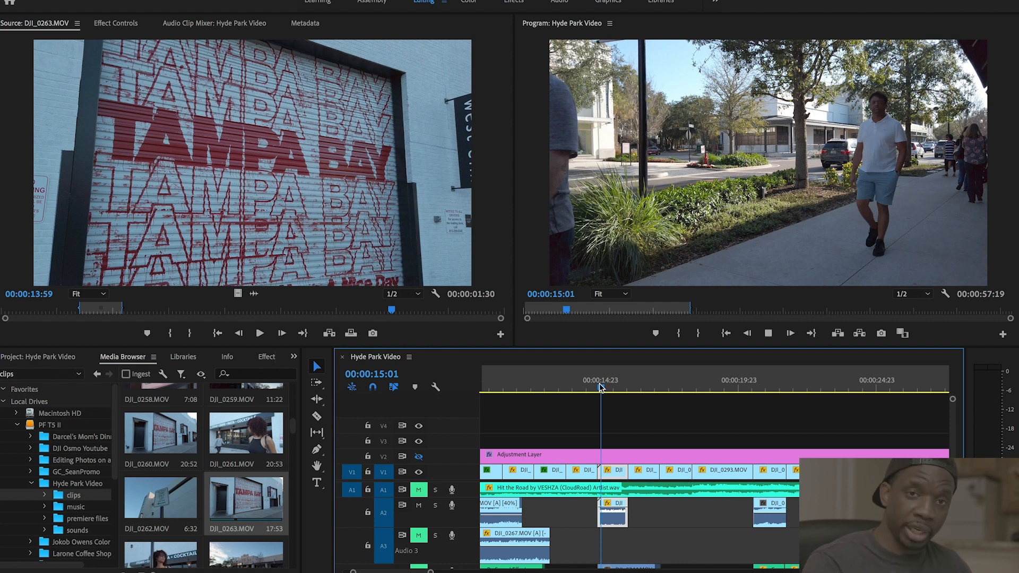
pyautogui.press('space')
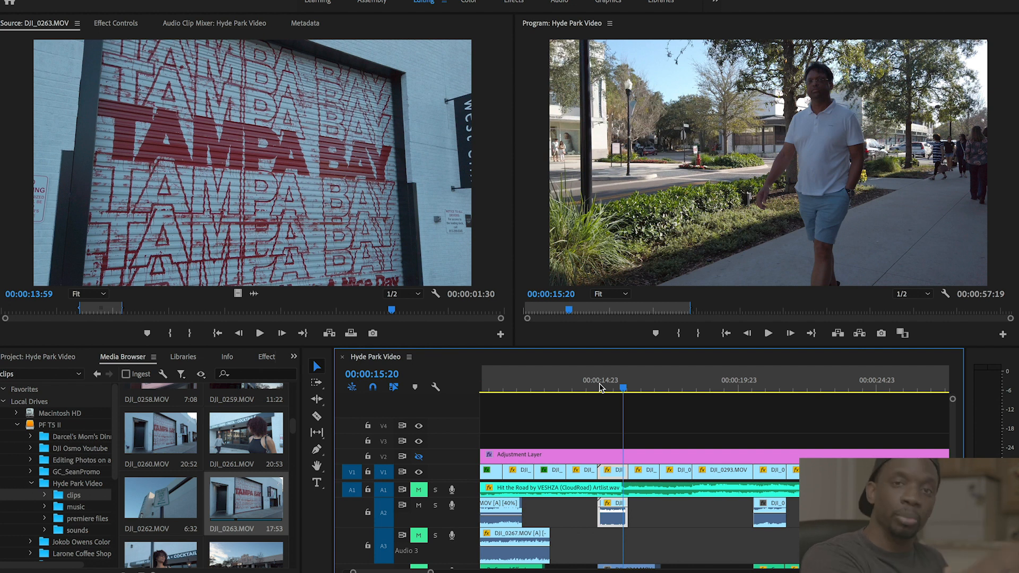
pyautogui.press('space')
pyautogui.press('space')
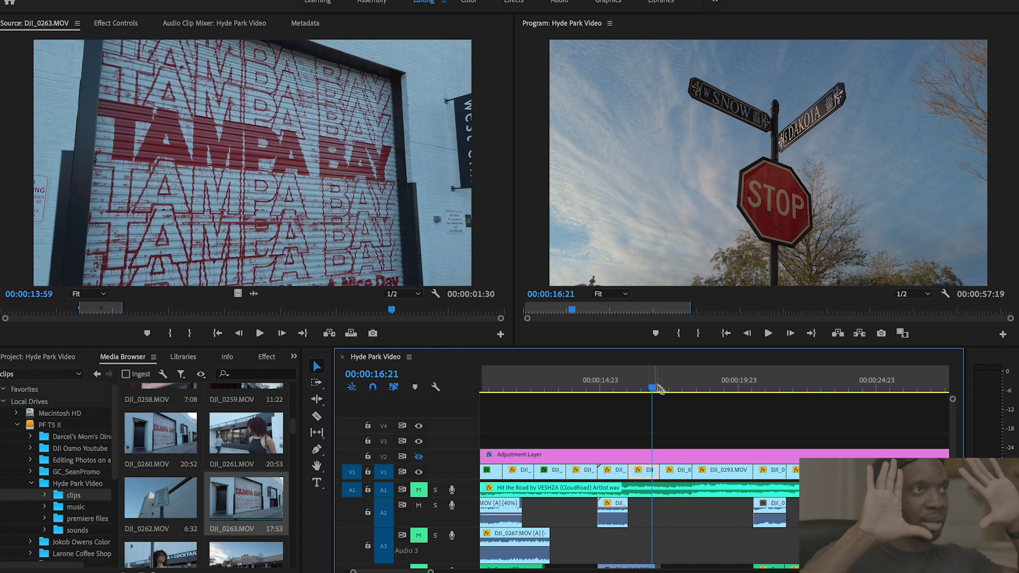
# - Play the Cupcake ATM shot from 00:00:17:08, rewatch it, and save the project
pyautogui.click(674, 388)
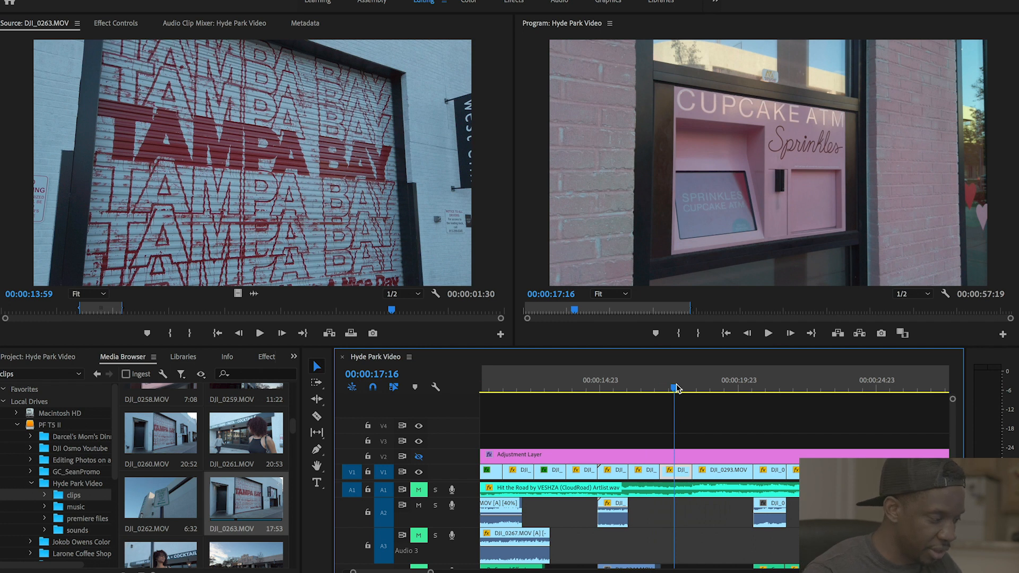
pyautogui.moveTo(676, 388); pyautogui.dragTo(668, 389)
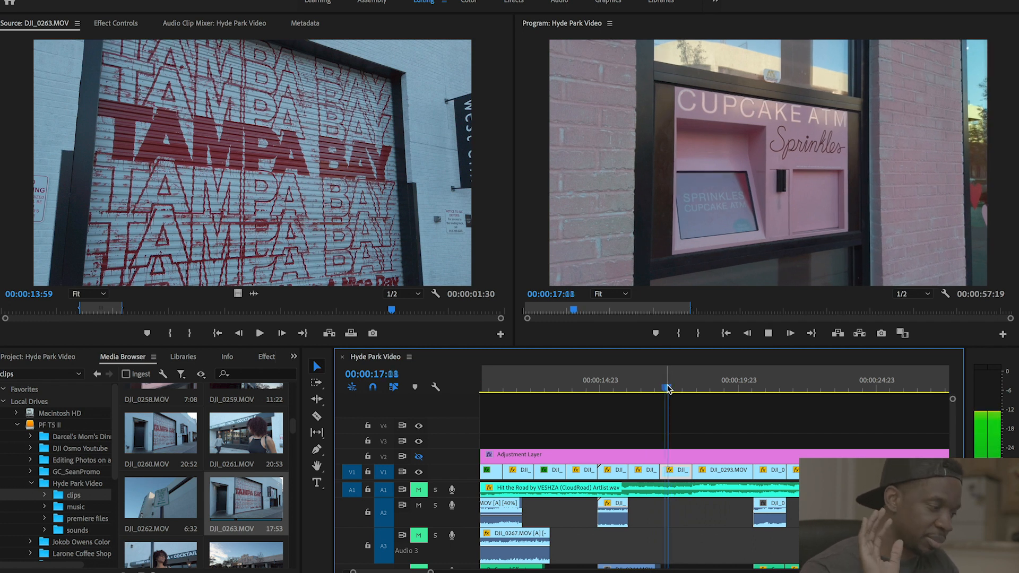
pyautogui.press('space')
pyautogui.press('super+s')
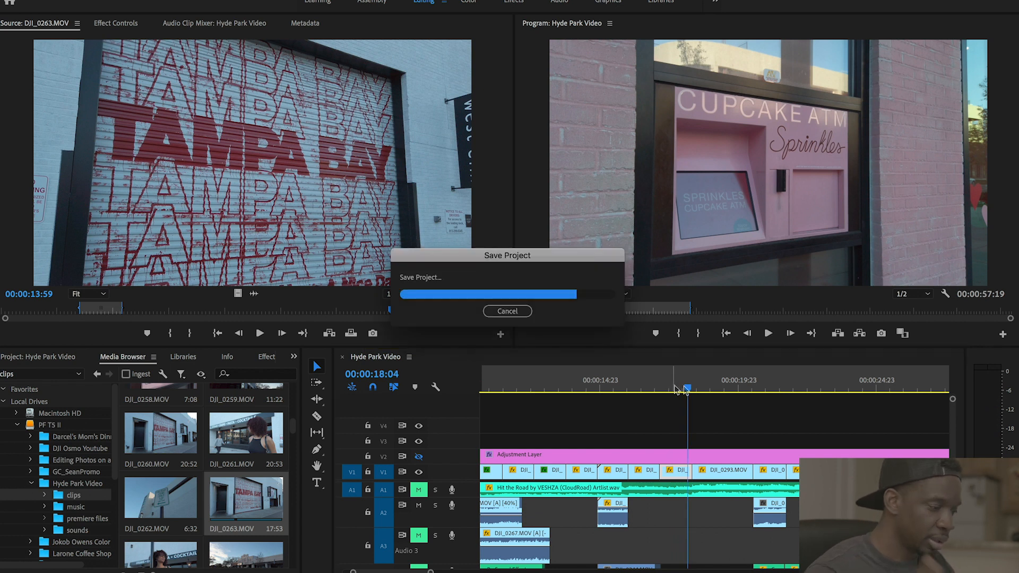
pyautogui.moveTo(689, 388); pyautogui.dragTo(666, 390)
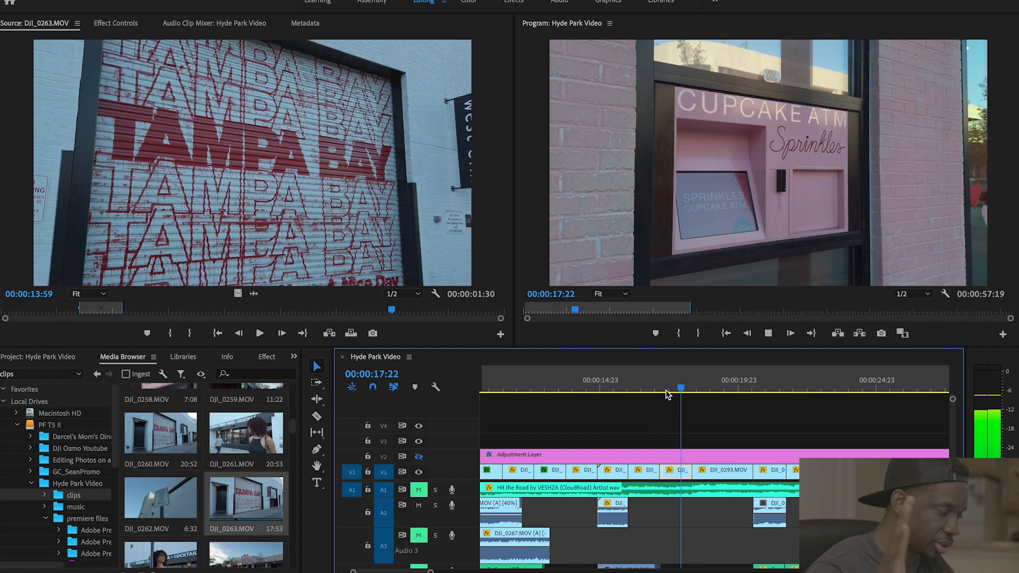
pyautogui.press('space')
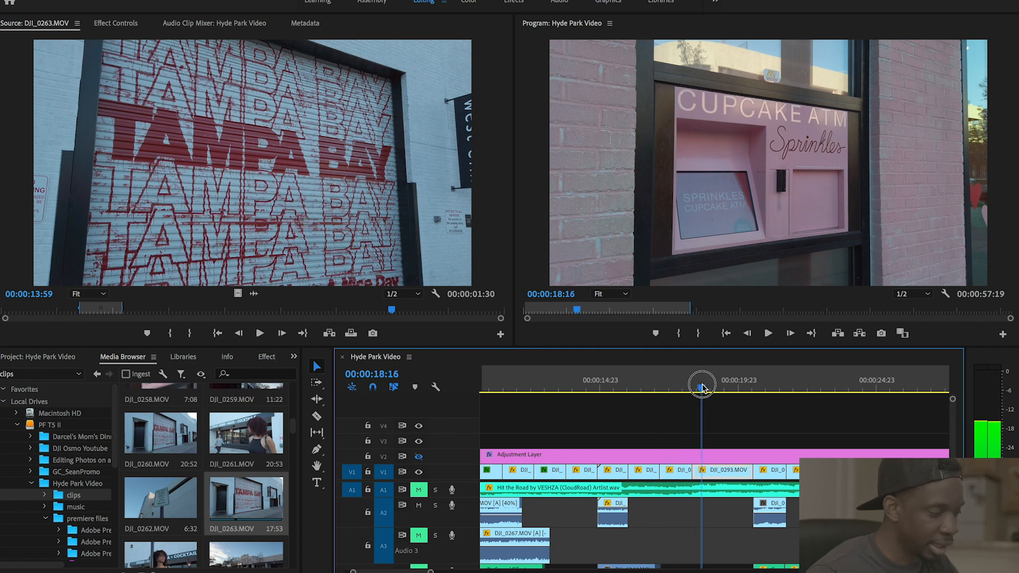
pyautogui.click(701, 390)
pyautogui.press('super+s')
# - Play from the shop door shot at 00:00:18:14 to the 'i ♥ Sprinkles' wall shot
pyautogui.hscroll(-2, 714, 393)
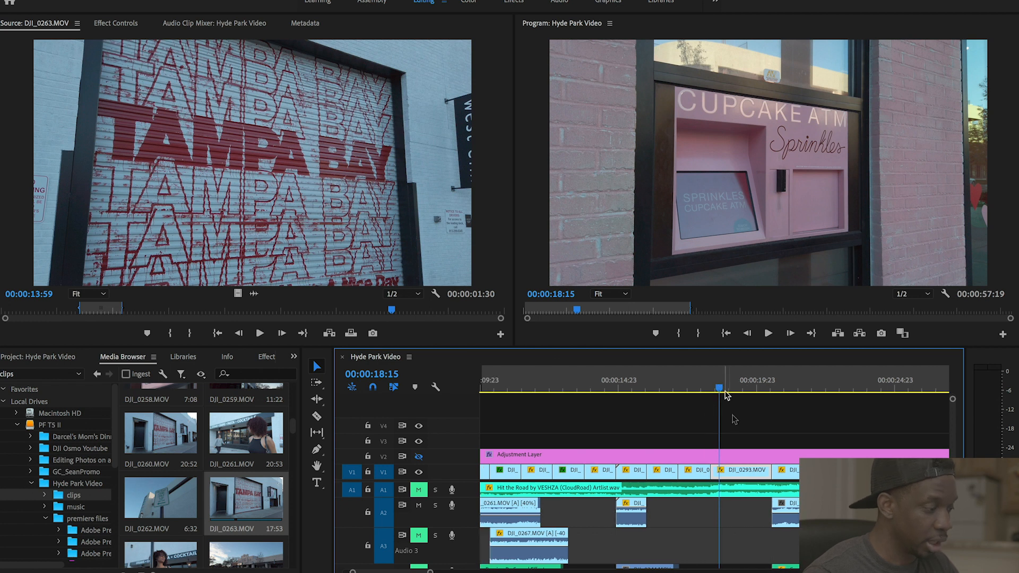
pyautogui.click(751, 390)
pyautogui.click(786, 390)
pyautogui.click(741, 390)
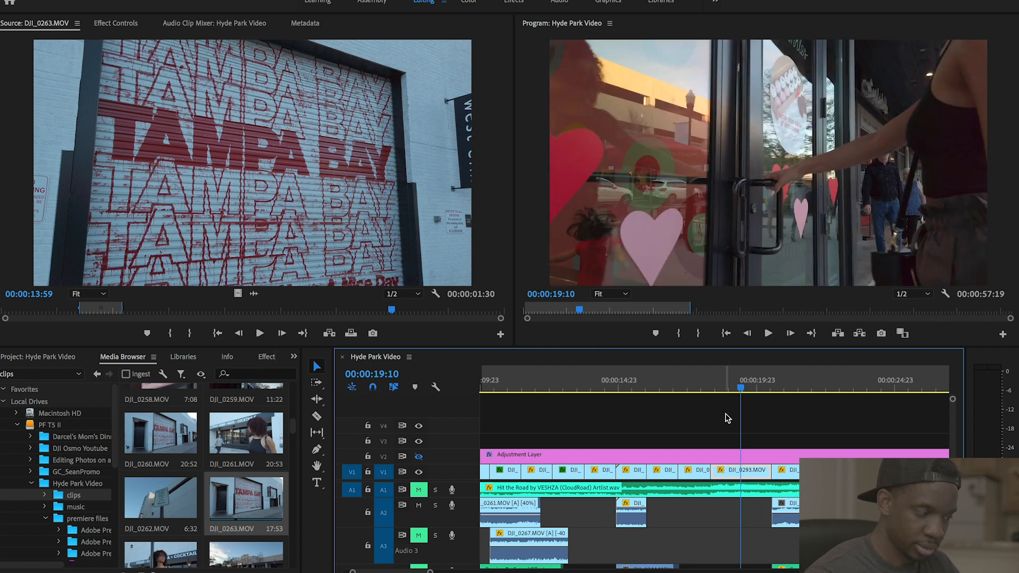
pyautogui.moveTo(740, 390); pyautogui.dragTo(715, 396)
pyautogui.press('space')
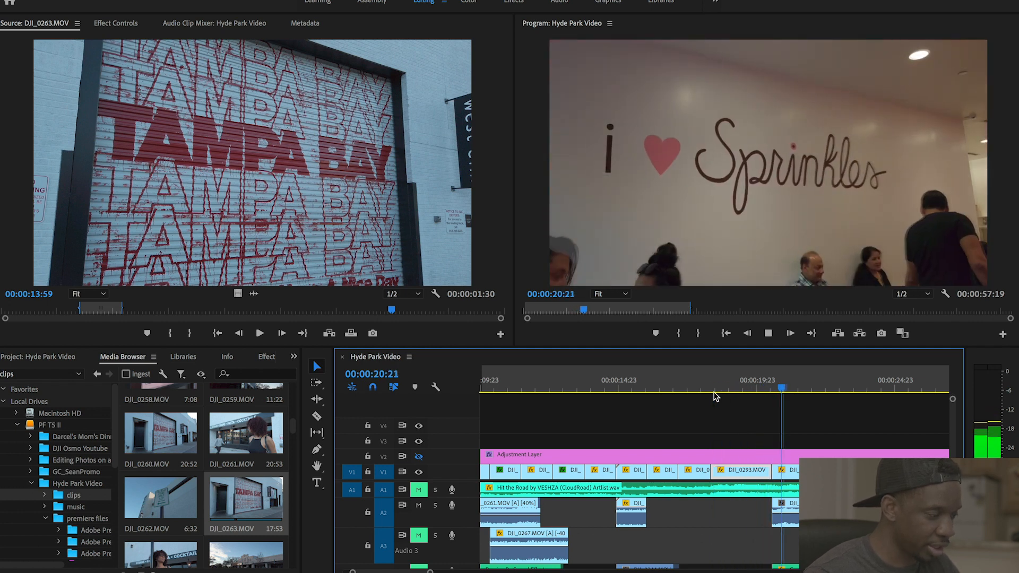
pyautogui.press('space')
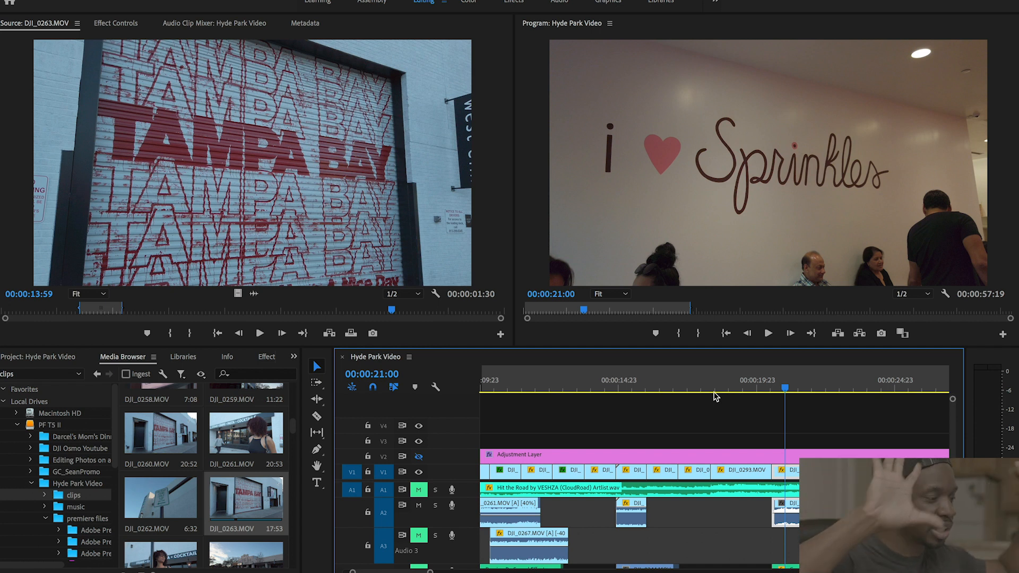
# - Replay from 00:00:20:18 through the Sprinkles wall to the cupcake display case at 00:00:22:11
pyautogui.click(777, 392)
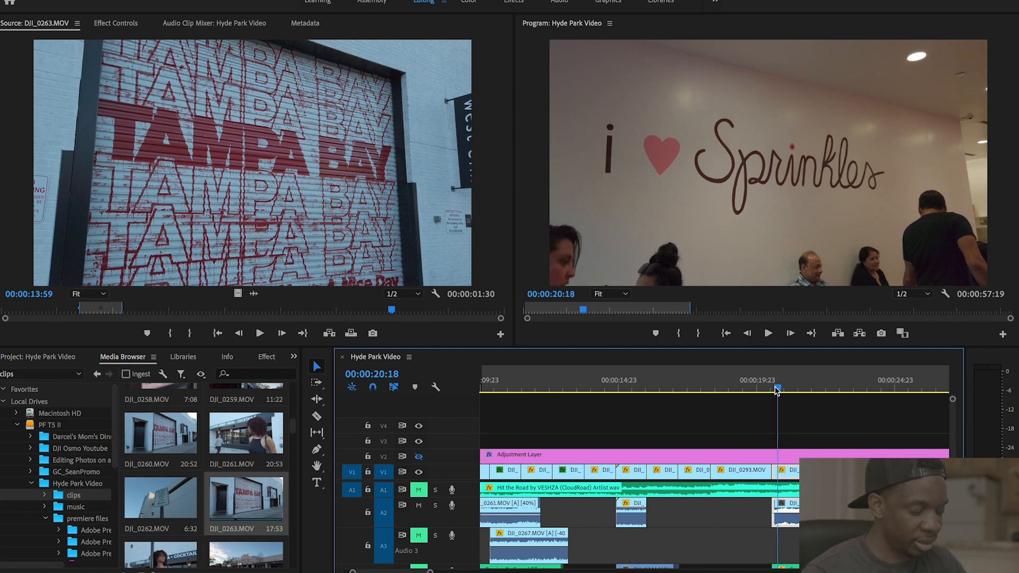
pyautogui.press('space')
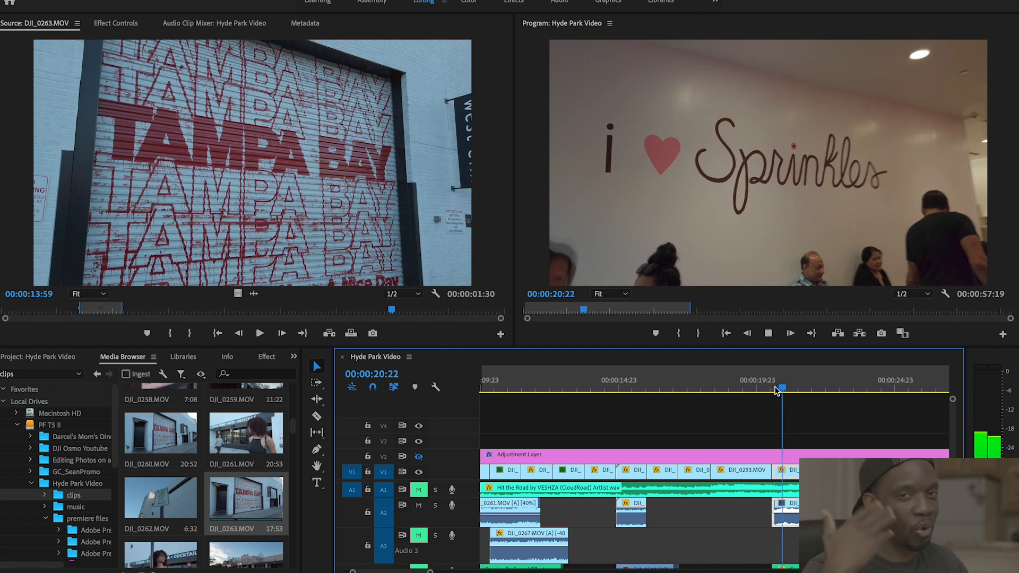
pyautogui.press('space')
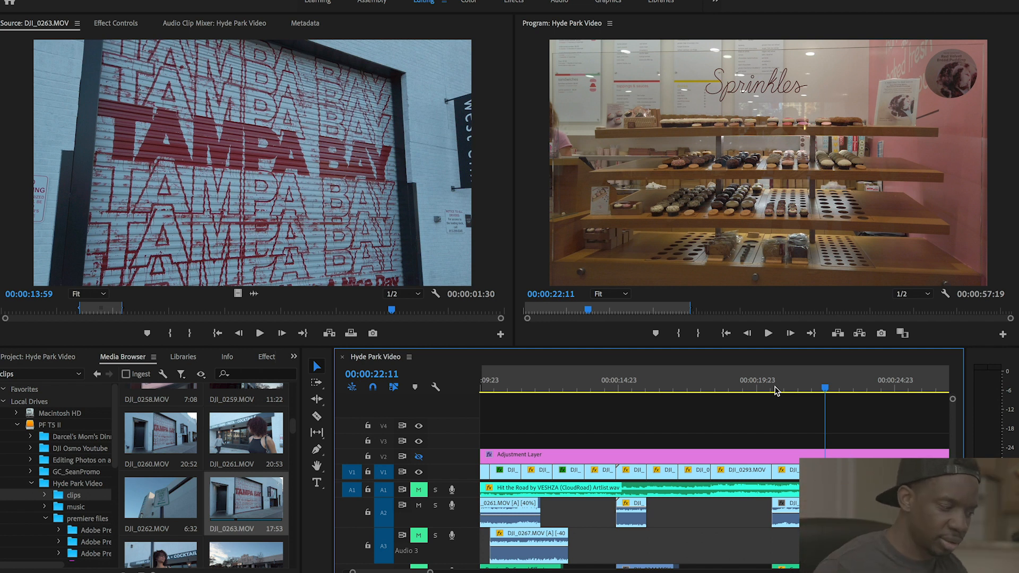
pyautogui.press('space')
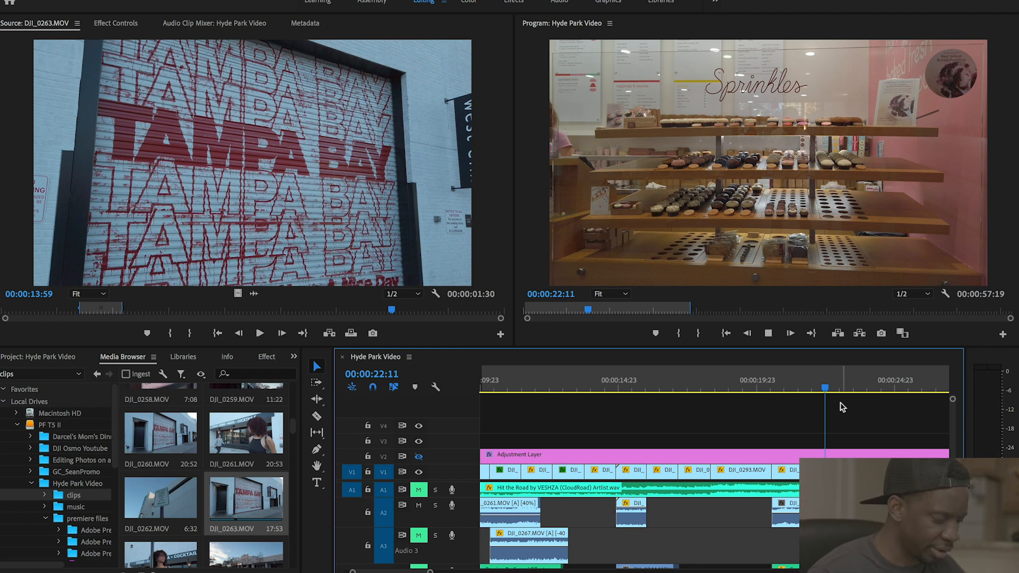
pyautogui.press('space')
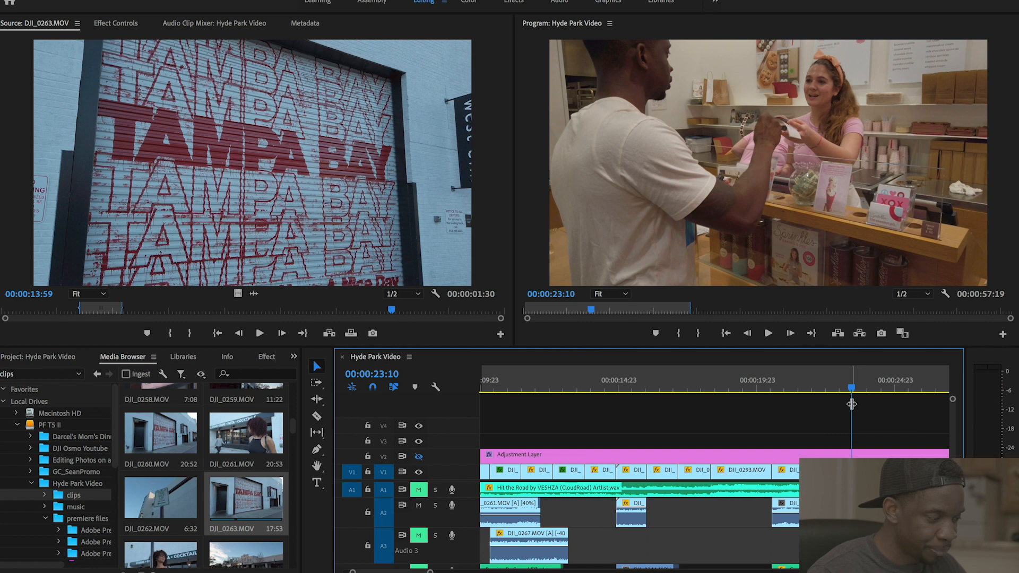
pyautogui.hscroll(3, 836, 442)
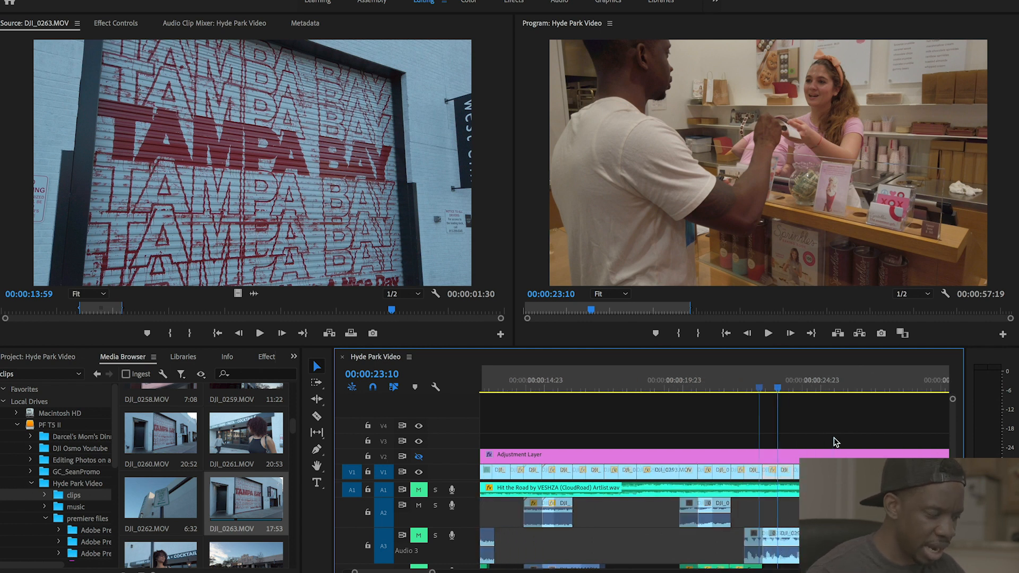
pyautogui.click(746, 390)
pyautogui.press('space')
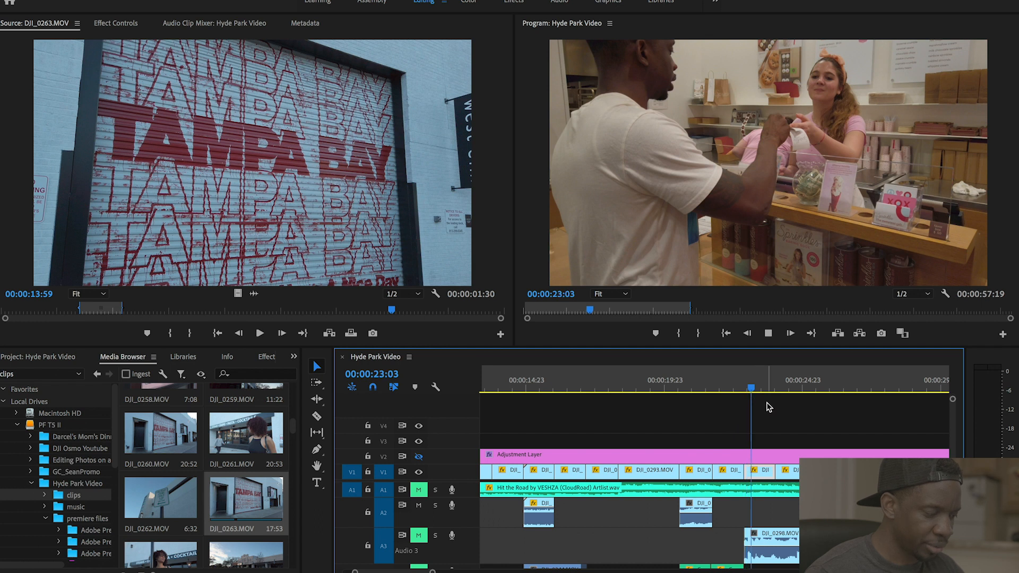
pyautogui.press('space')
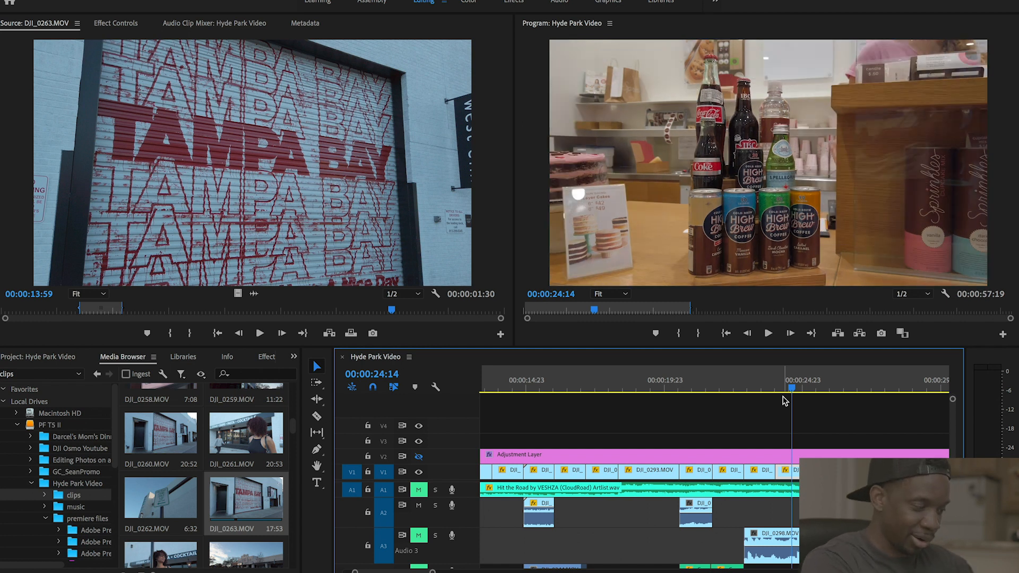
pyautogui.press('=')
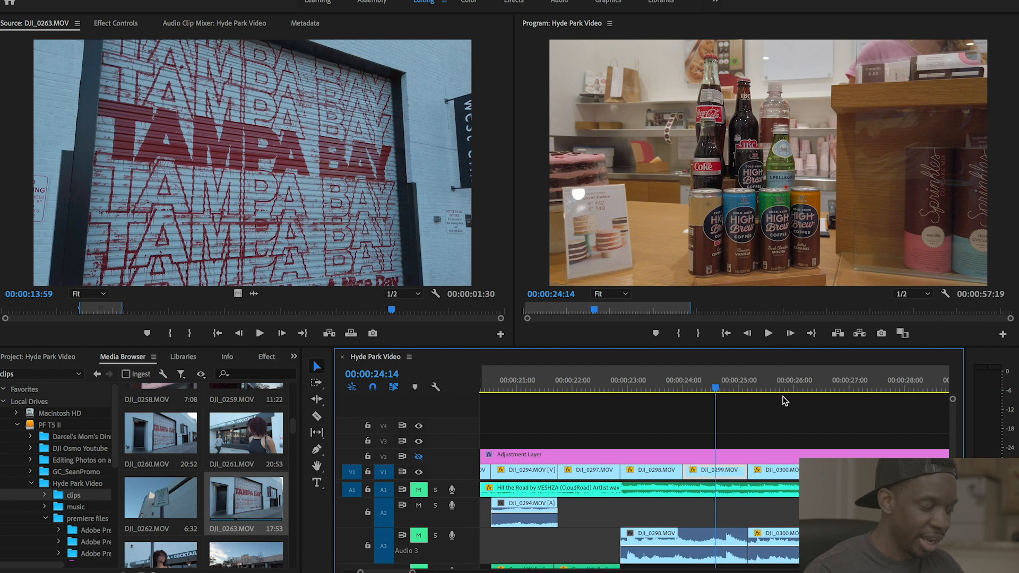
# - Play the sequence from 25:08, fit the whole timeline in view and deselect DJI_0300
pyautogui.click(693, 389)
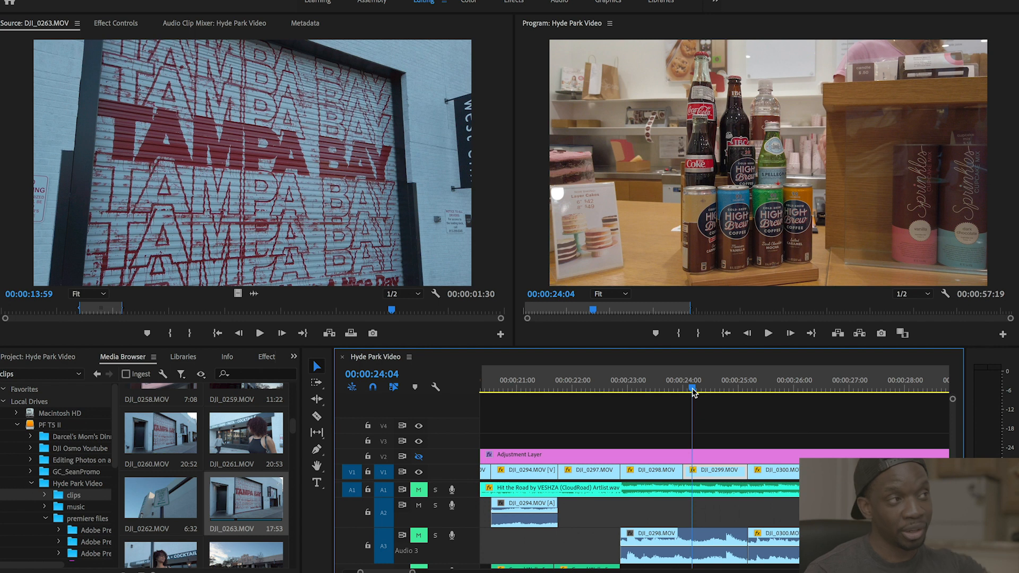
pyautogui.moveTo(737, 386); pyautogui.dragTo(761, 386)
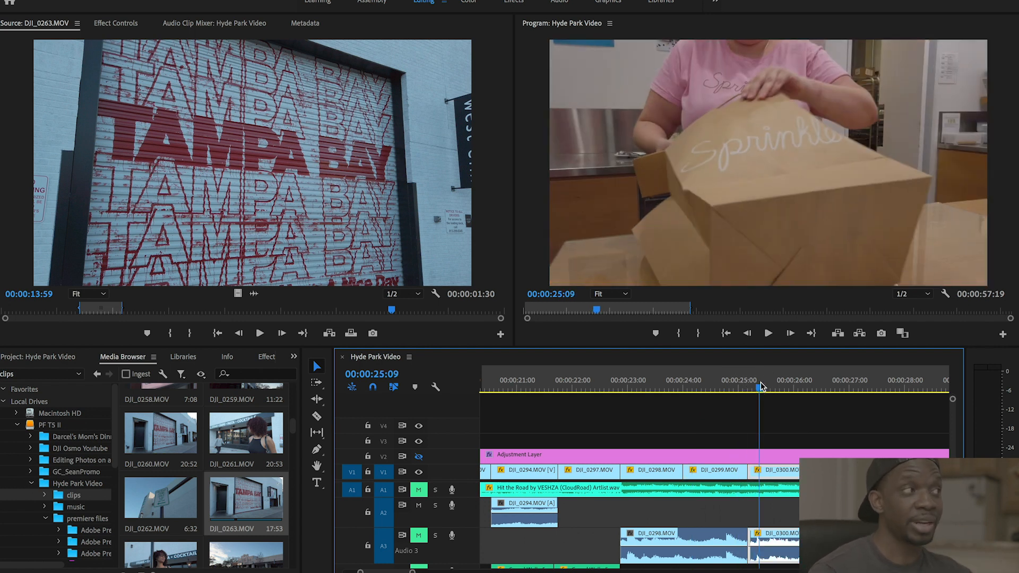
pyautogui.press('space')
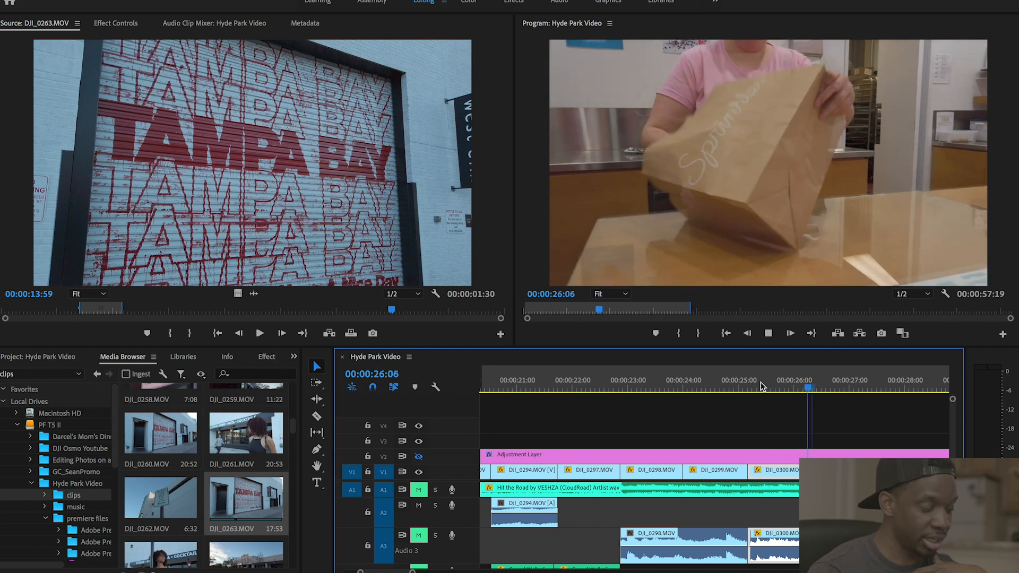
pyautogui.press('\\')
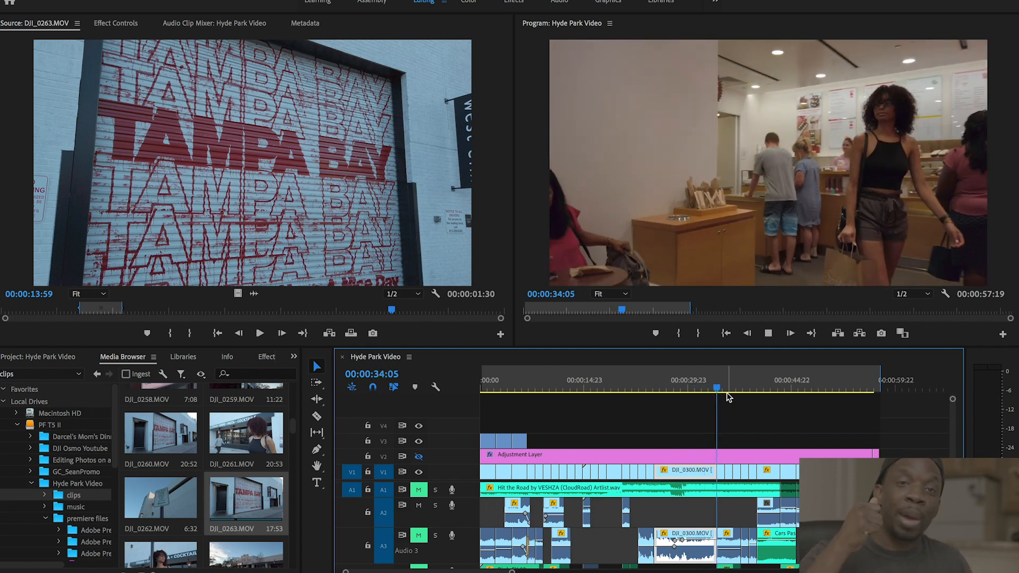
pyautogui.press('space')
pyautogui.click(722, 396)
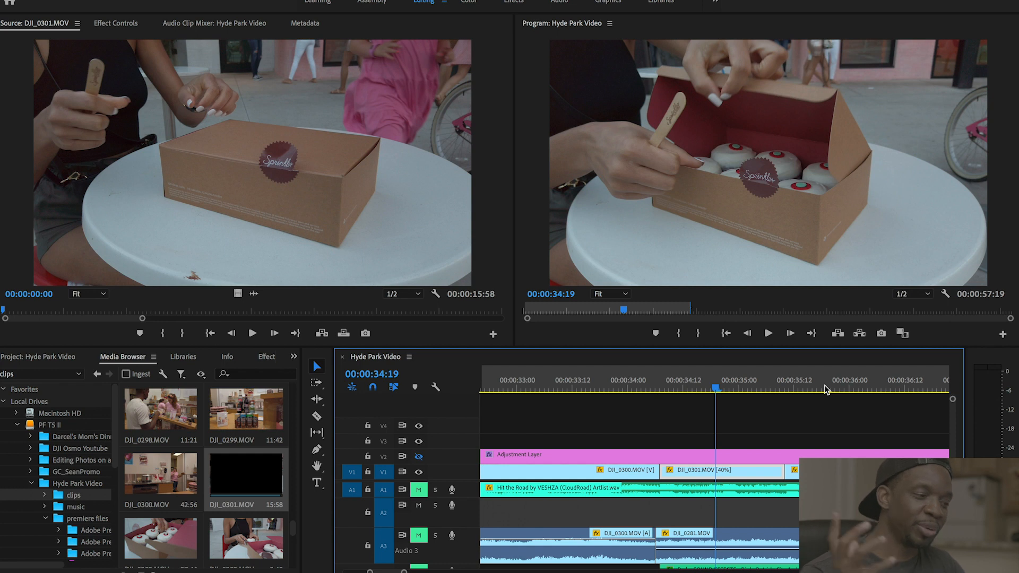
# - Play the 40%-speed DJI_0301 cupcake-box shot from 34:08 twice, stopping at 36:09
pyautogui.press('=')
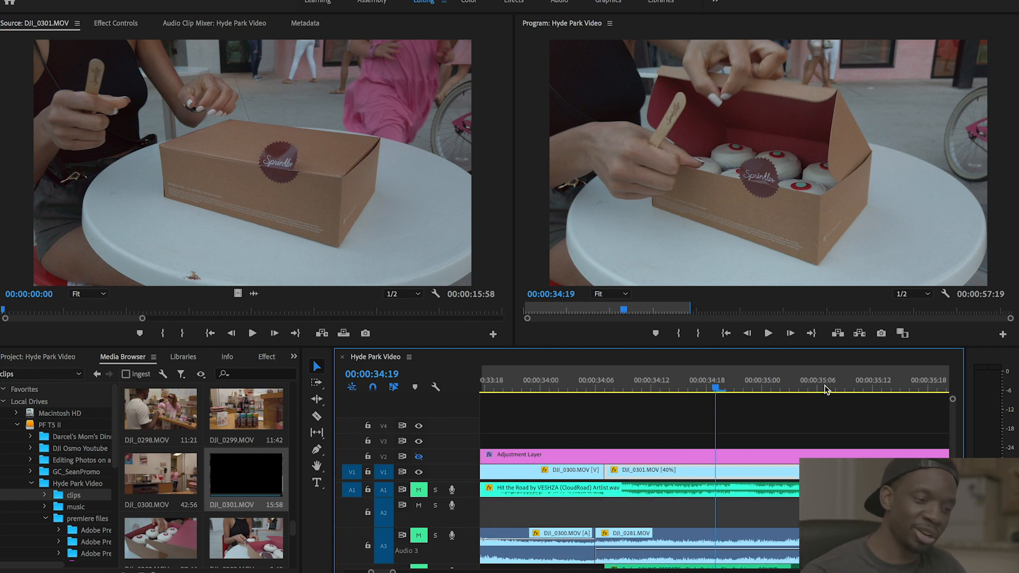
pyautogui.click(614, 390)
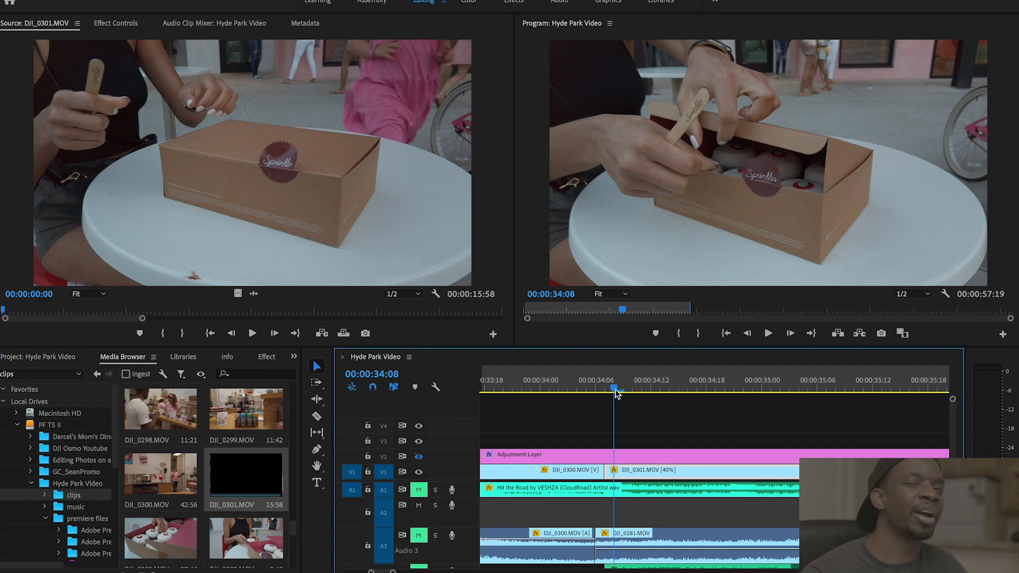
pyautogui.press('space')
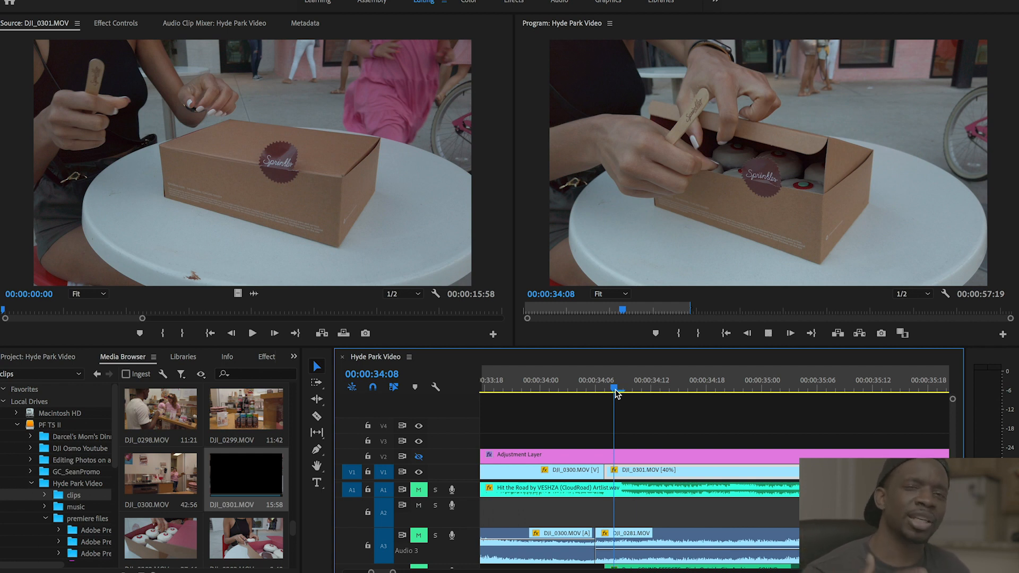
pyautogui.press('space')
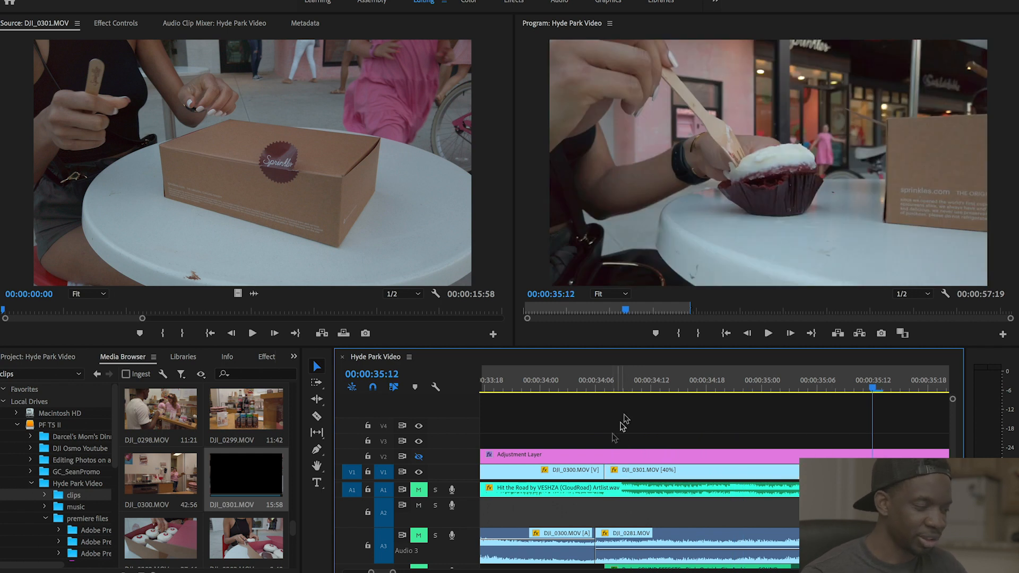
pyautogui.click(614, 389)
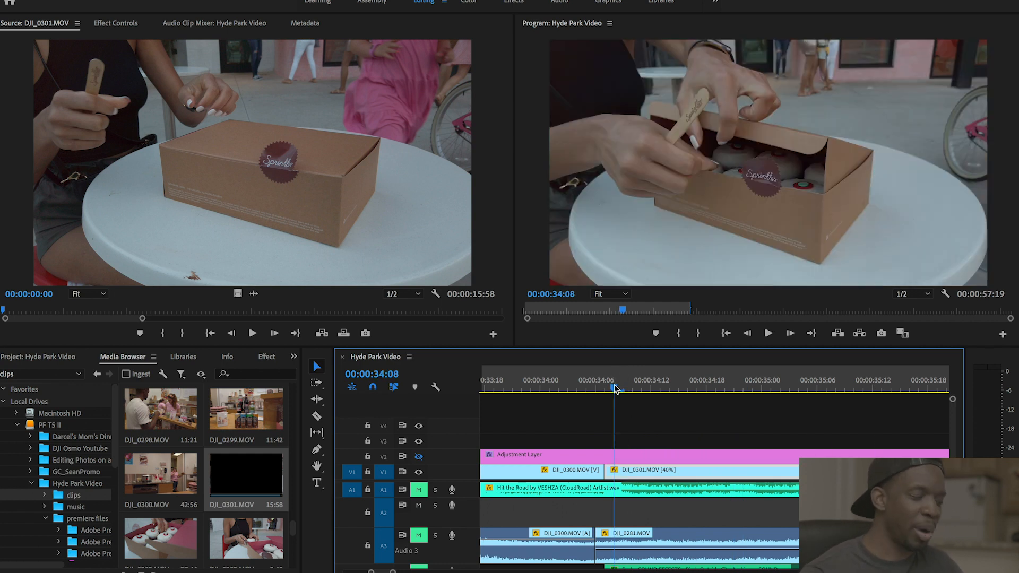
pyautogui.press('space')
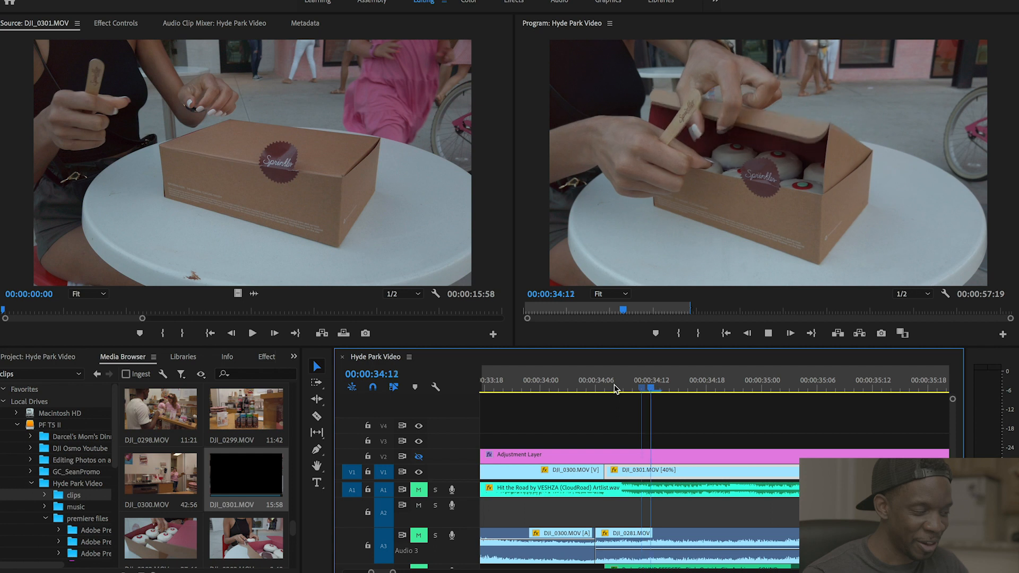
pyautogui.press('space')
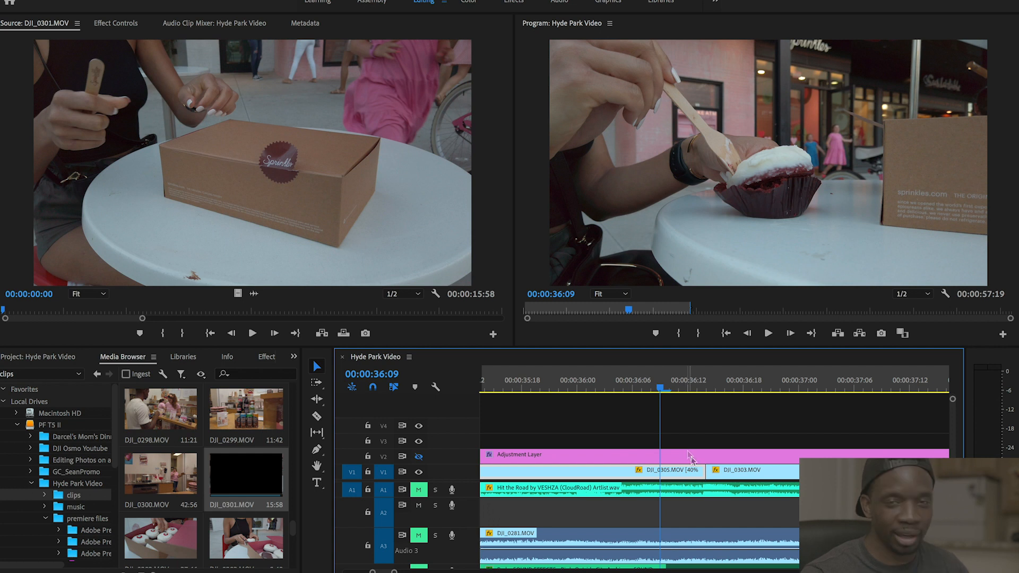
pyautogui.scroll(-5, 704, 475)
pyautogui.press('space')
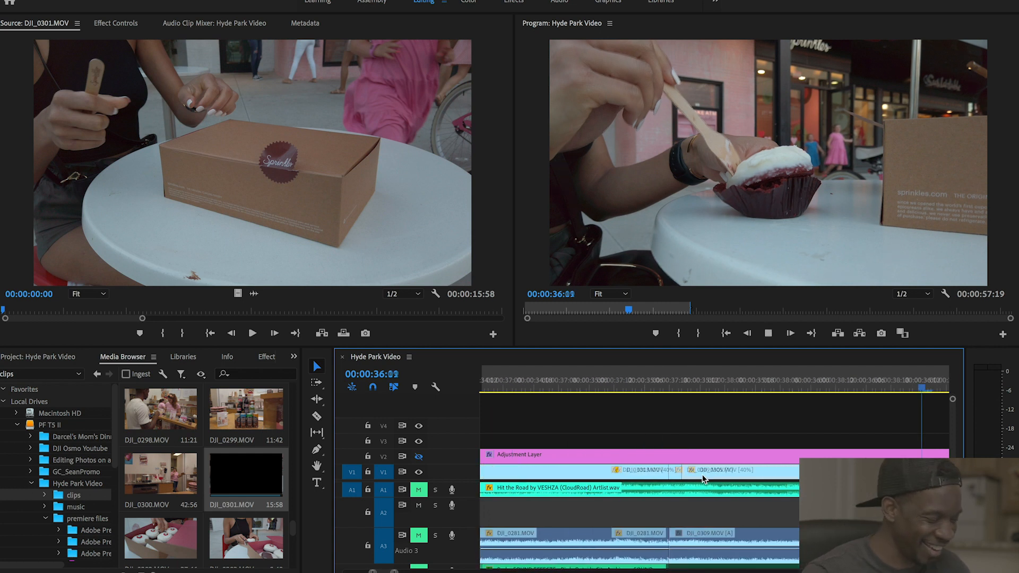
pyautogui.press('space')
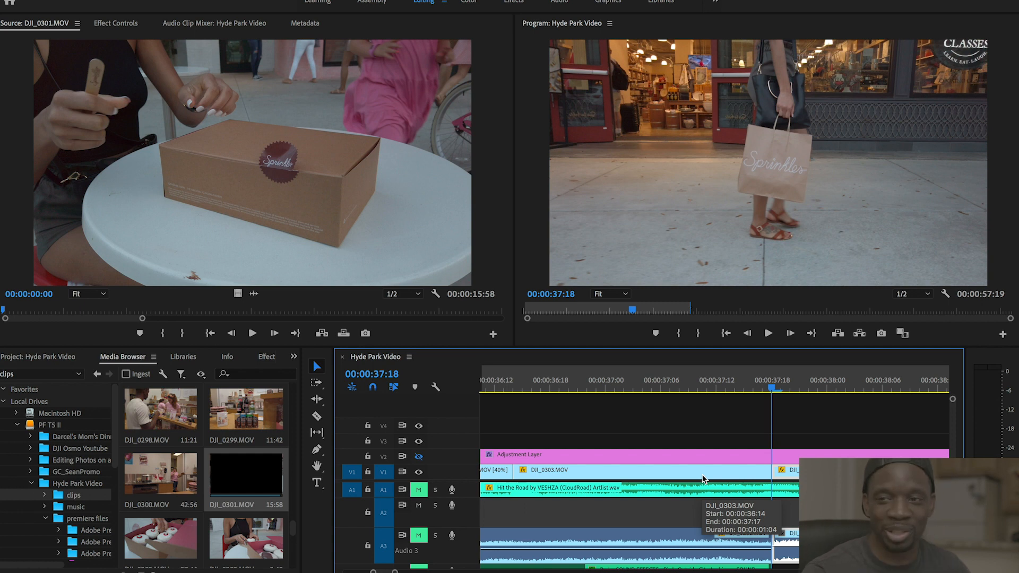
pyautogui.scroll(5, 703, 475)
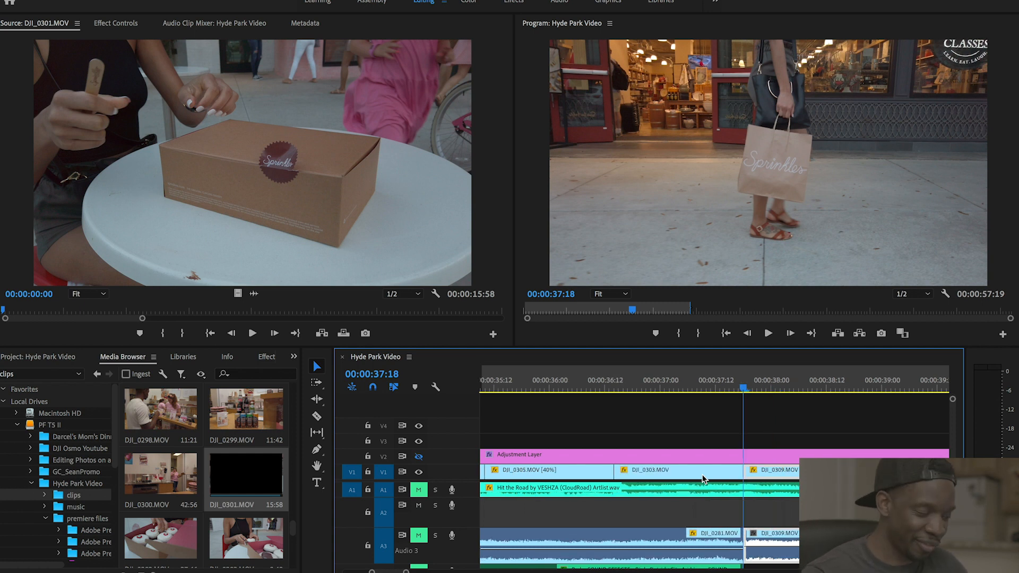
pyautogui.scroll(-5, 714, 474)
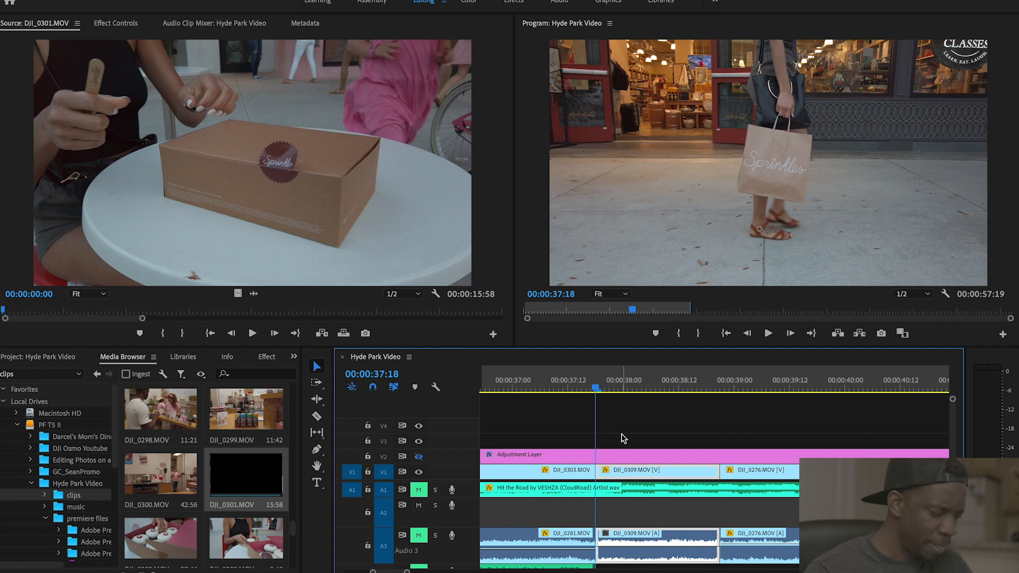
pyautogui.press('space')
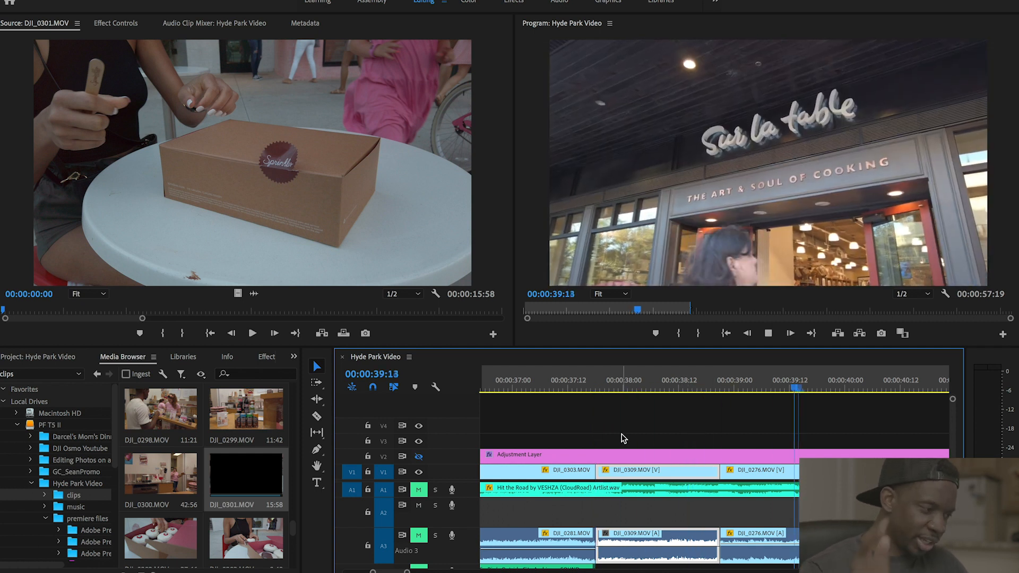
pyautogui.press('space')
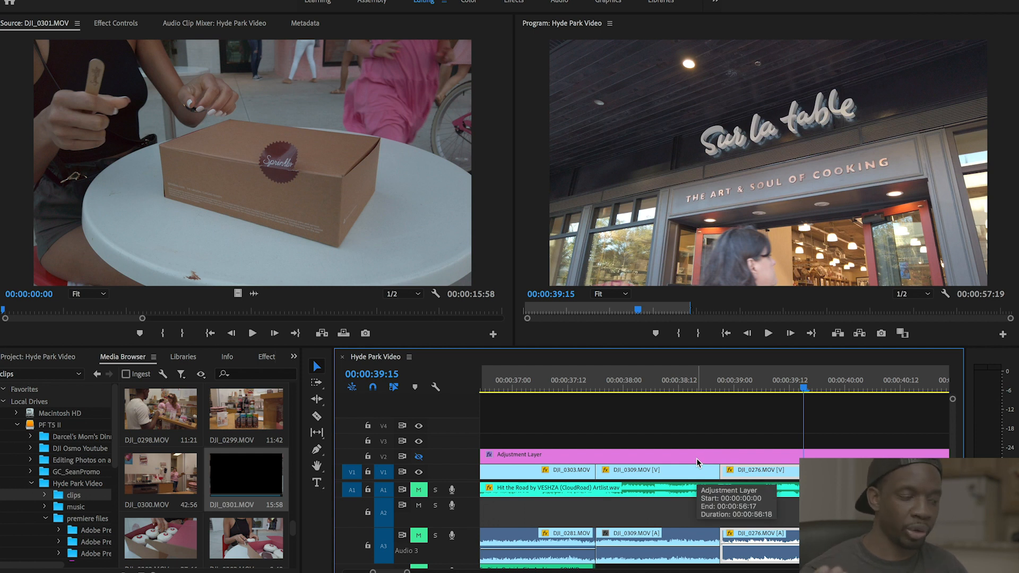
pyautogui.click(735, 386)
pyautogui.moveTo(734, 386); pyautogui.dragTo(726, 386)
pyautogui.press('space')
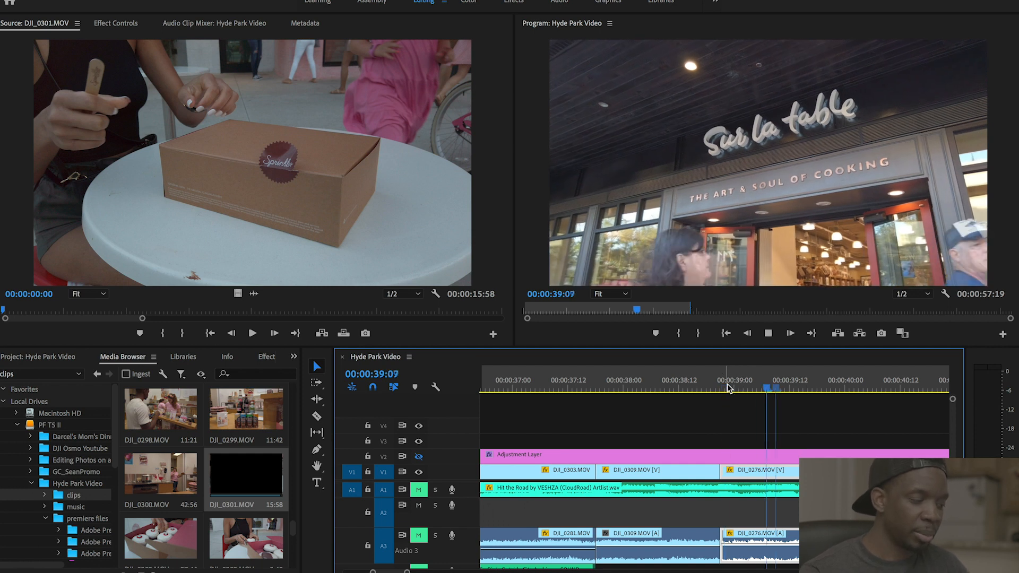
pyautogui.press('space')
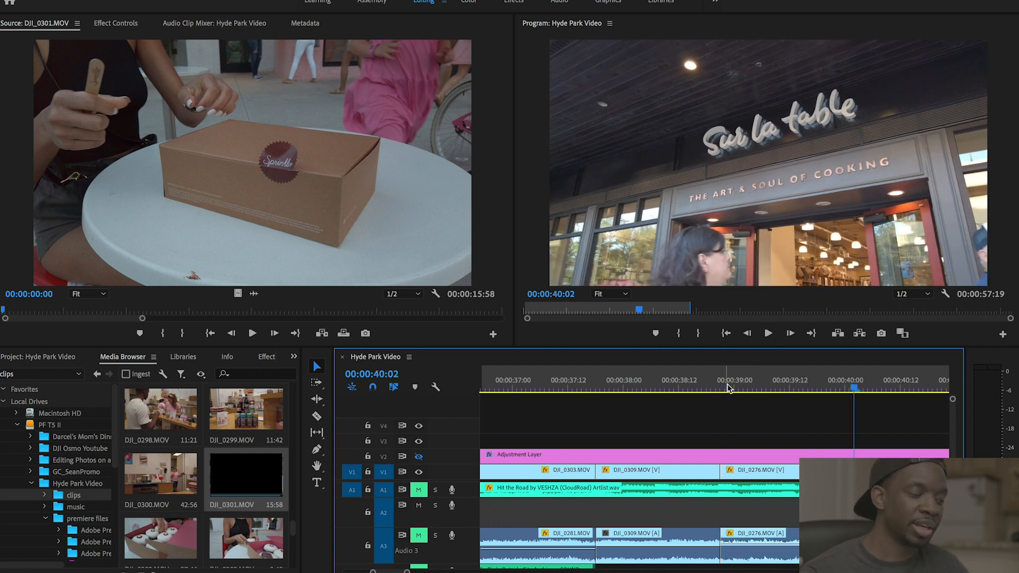
pyautogui.press('space')
pyautogui.press('-')
pyautogui.press('-')
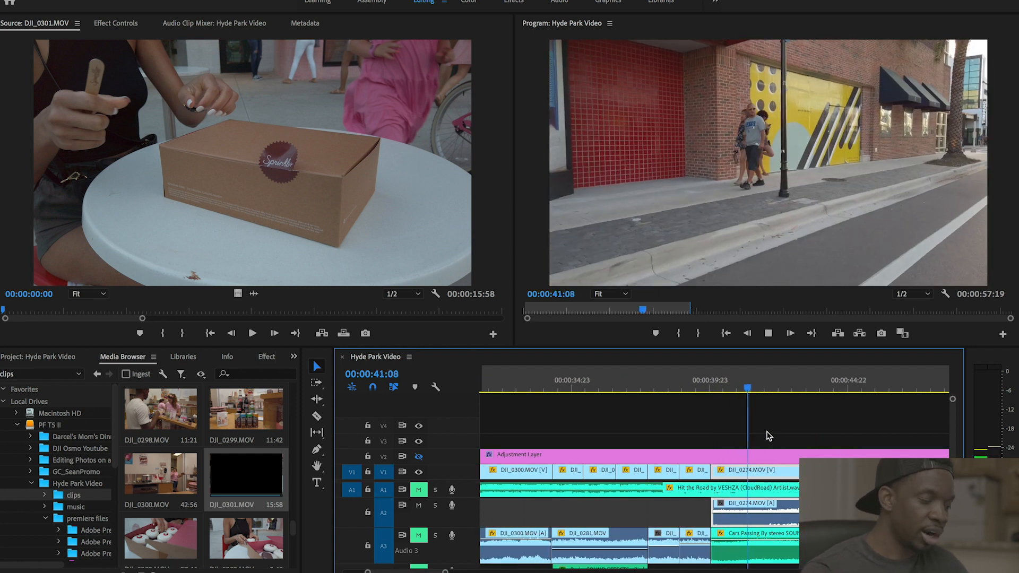
# - Replay the street shot from 40:03, then stop at 42:23 on the polka-dot mural and zoom in
pyautogui.press('space')
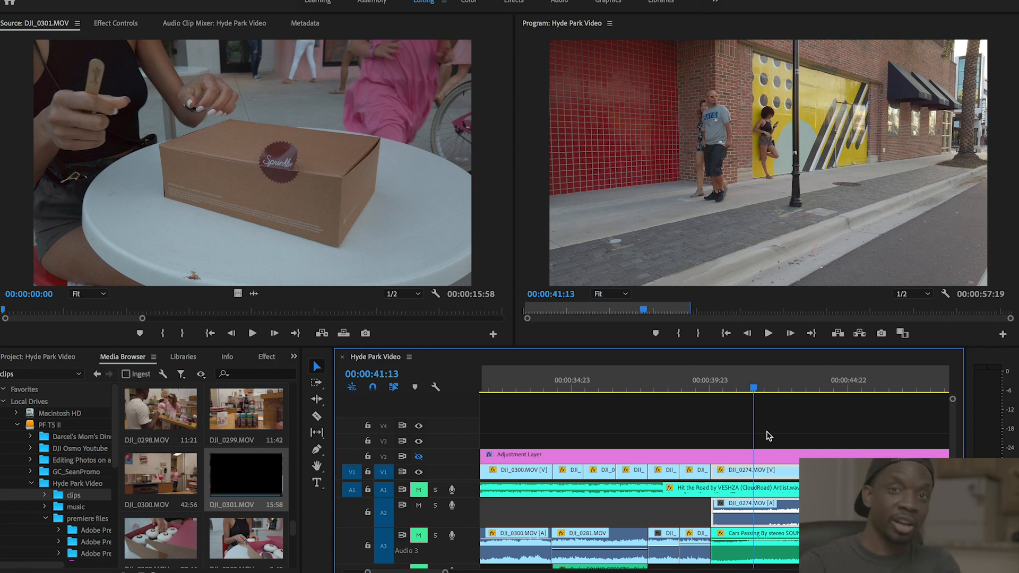
pyautogui.moveTo(744, 391); pyautogui.dragTo(715, 392)
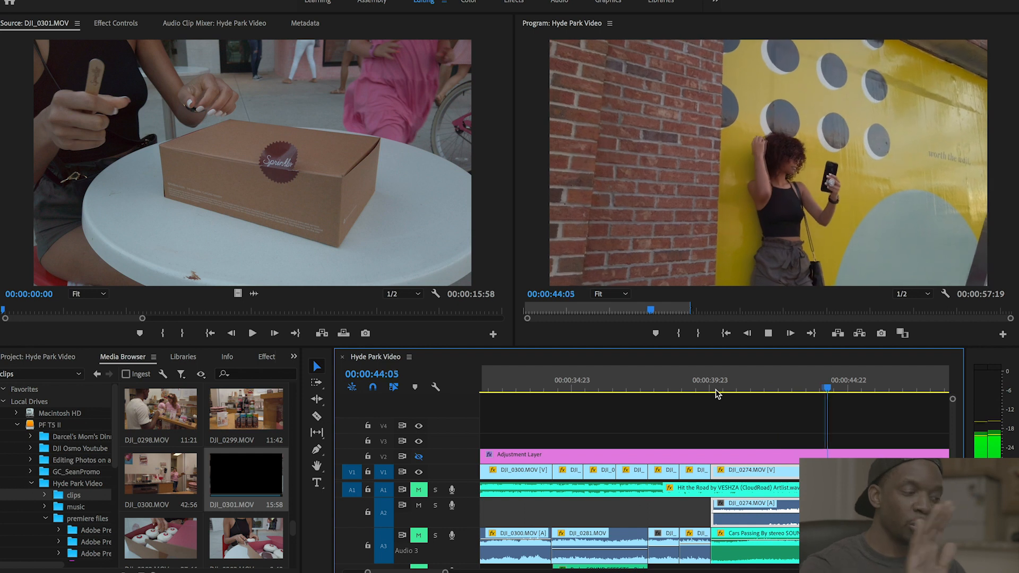
pyautogui.click(716, 388)
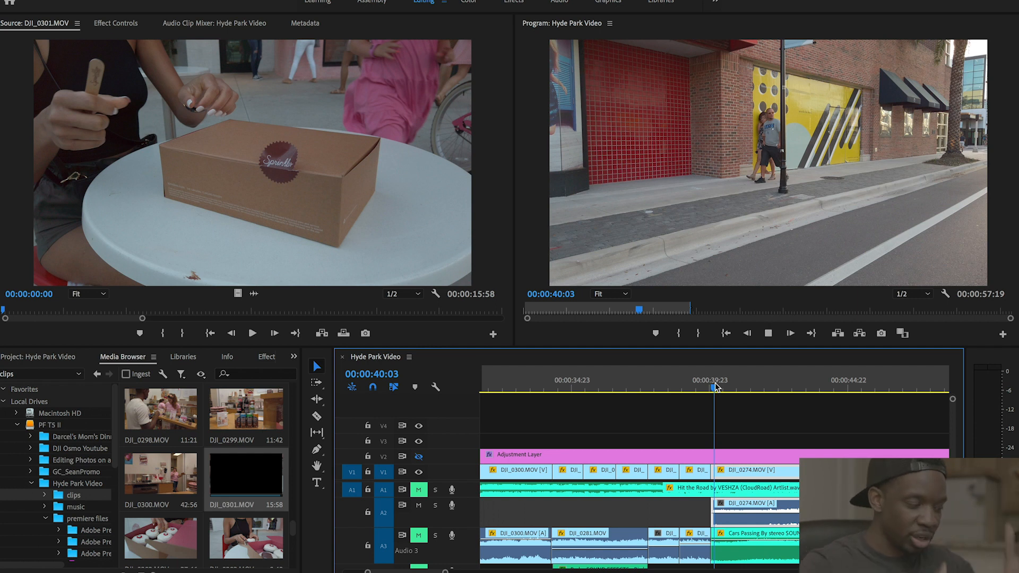
pyautogui.press('space')
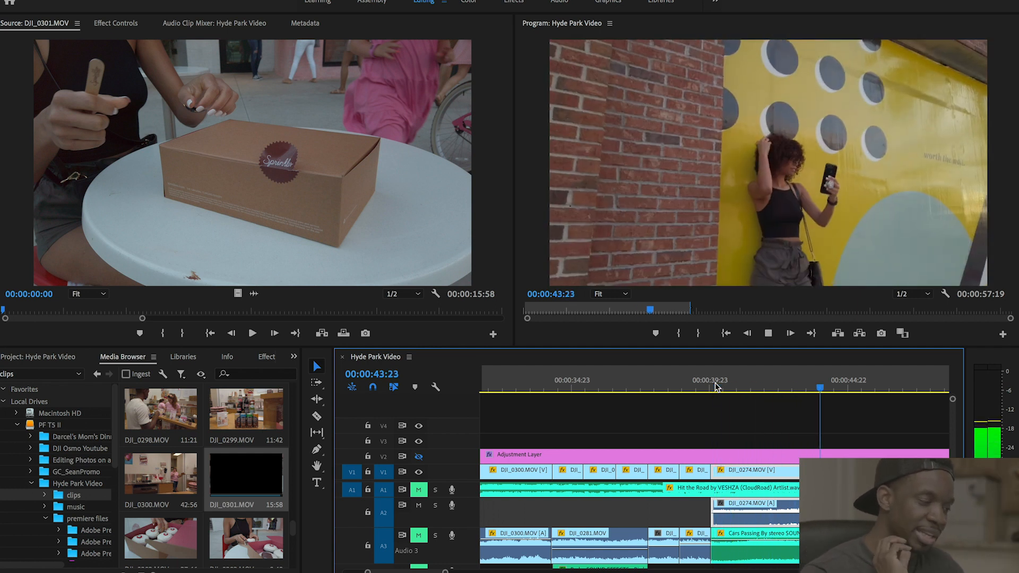
pyautogui.click(793, 377)
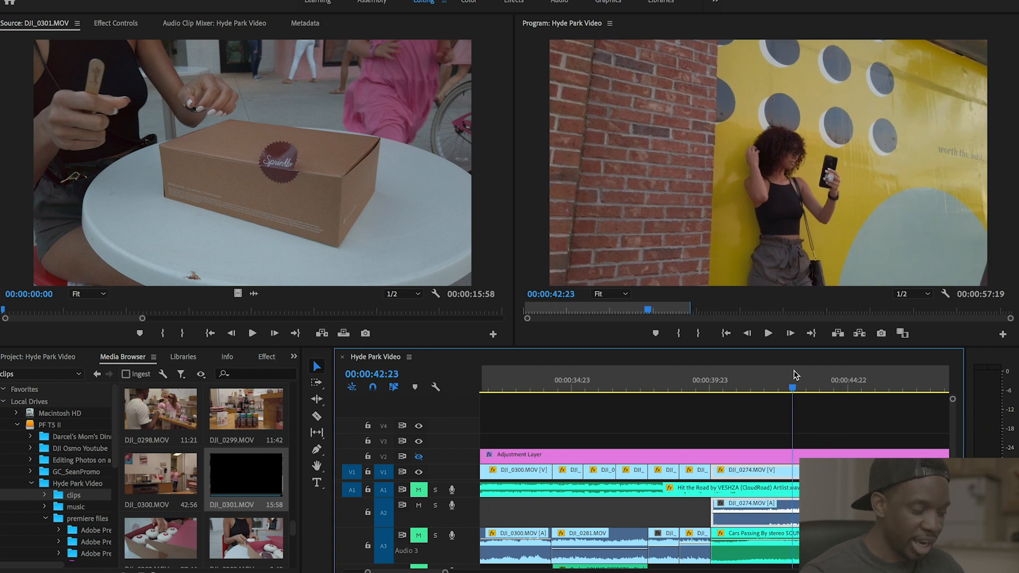
pyautogui.press('=')
pyautogui.press('=')
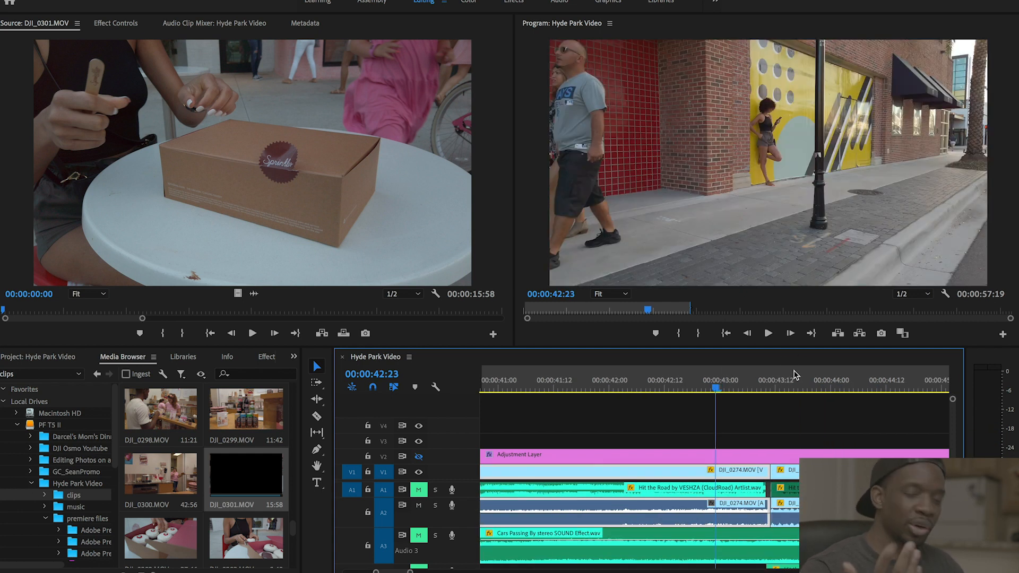
# - Play the slowed DJI_0274 shots from 43:13 and 45:19, pausing at 50:14, then continue to the end
pyautogui.click(780, 374)
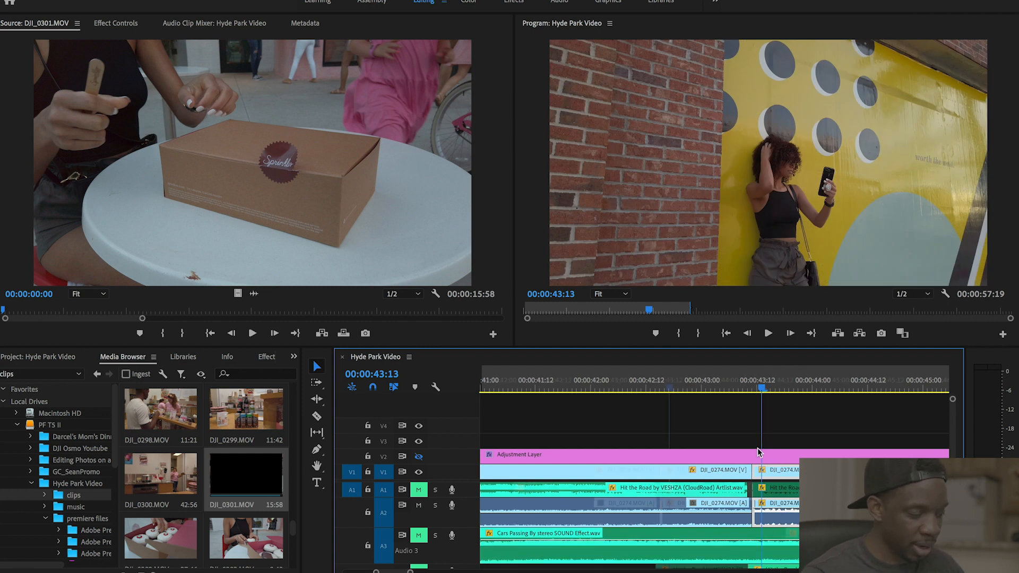
pyautogui.scroll(-3, 758, 452)
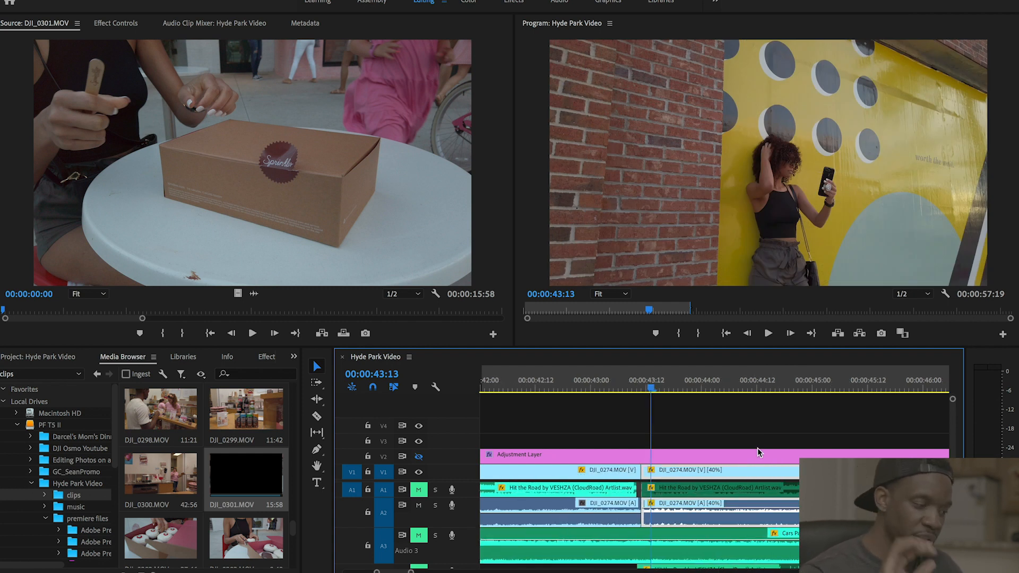
pyautogui.press('space')
pyautogui.press('space')
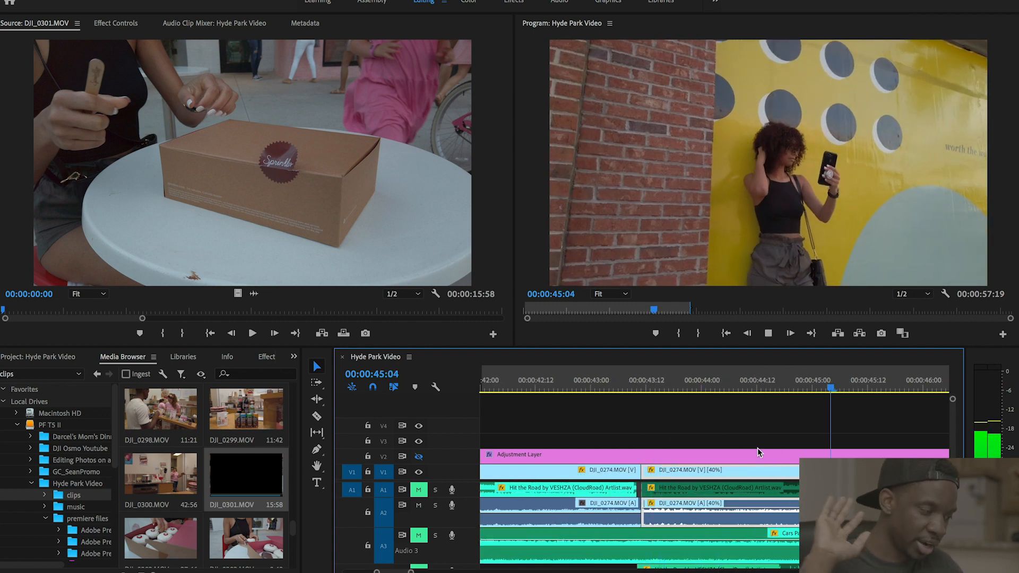
pyautogui.scroll(-4, 757, 448)
pyautogui.click(680, 383)
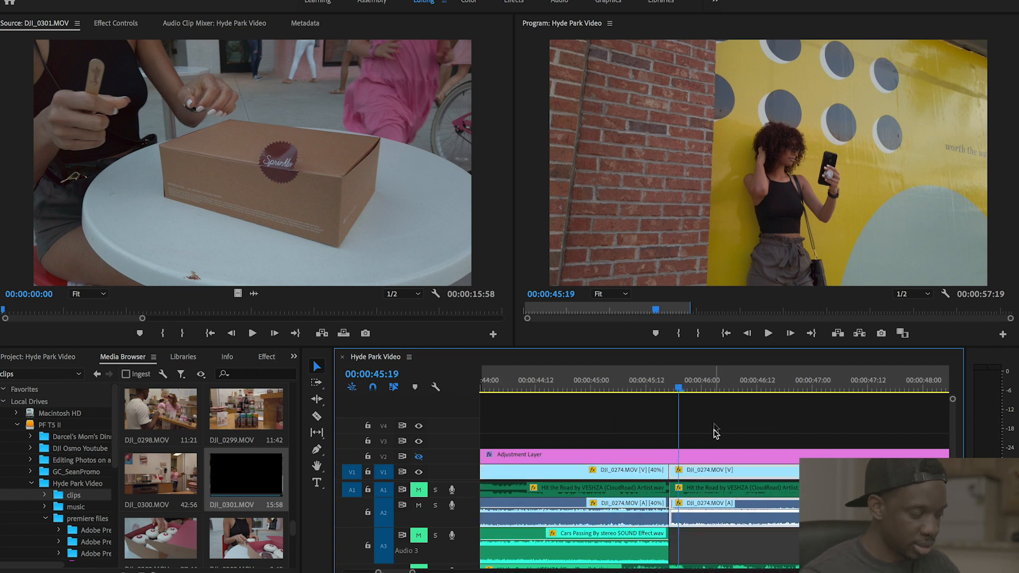
pyautogui.scroll(-3, 706, 444)
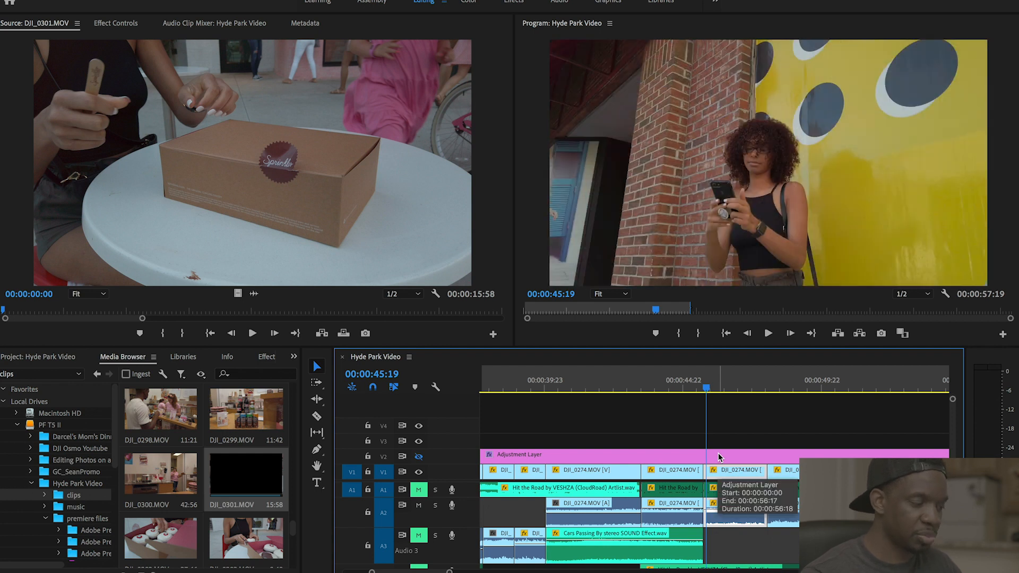
pyautogui.press('space')
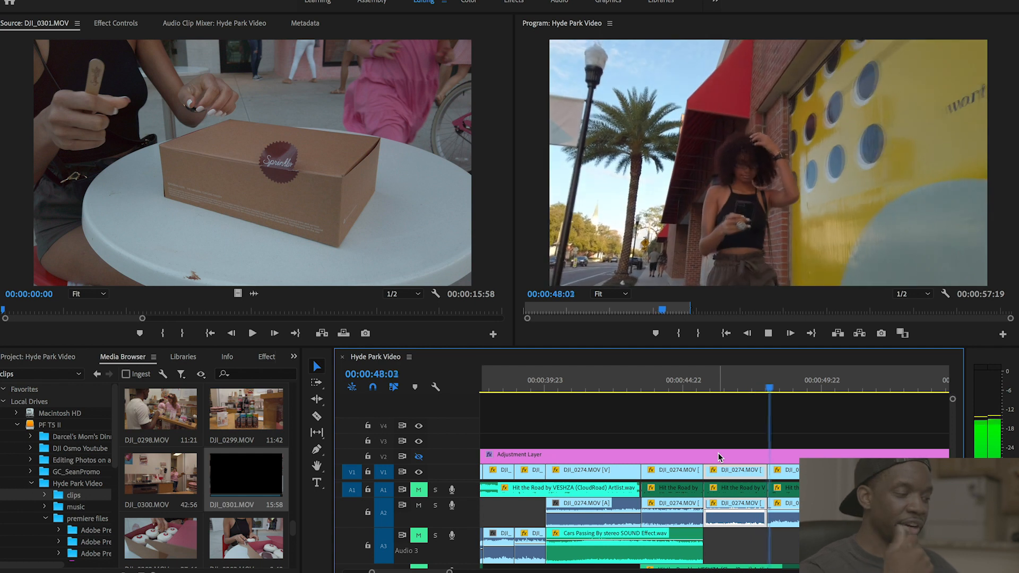
pyautogui.press('space')
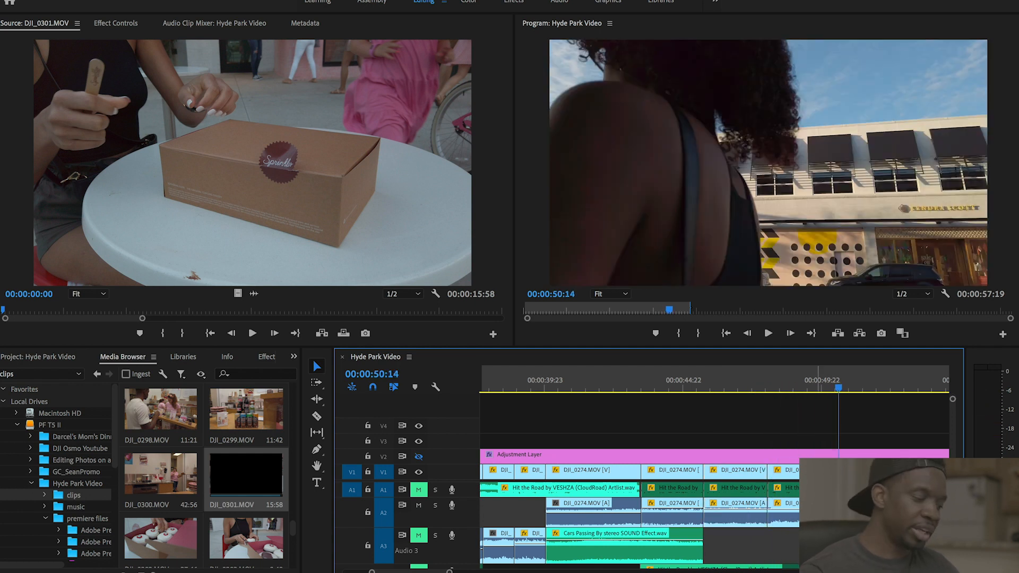
pyautogui.press('space')
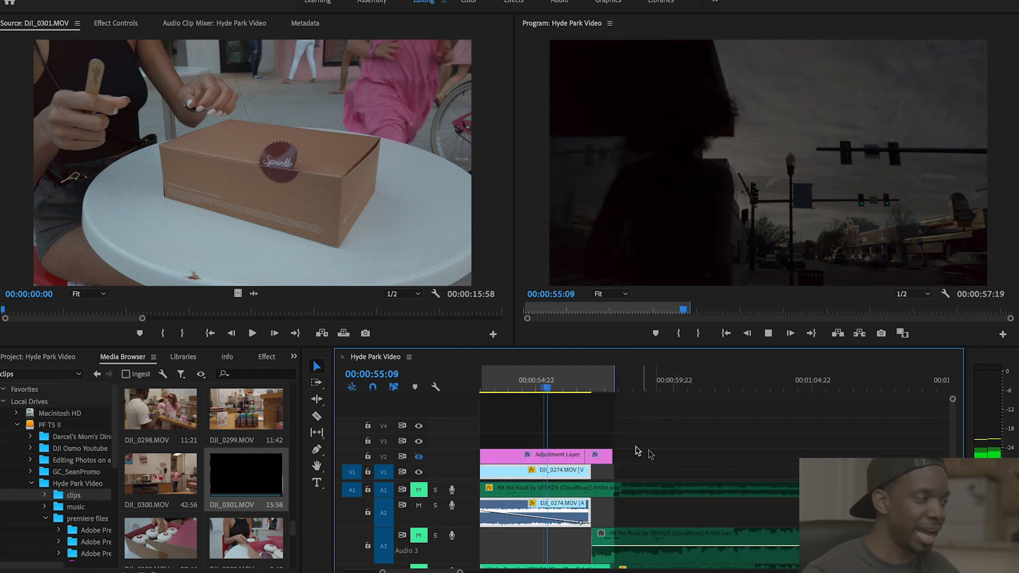
# - Stop at the sequence end, zoom out, and open Artlist.io from Safari's address bar
pyautogui.click(552, 391)
pyautogui.press('-')
pyautogui.press('-')
pyautogui.press('-')
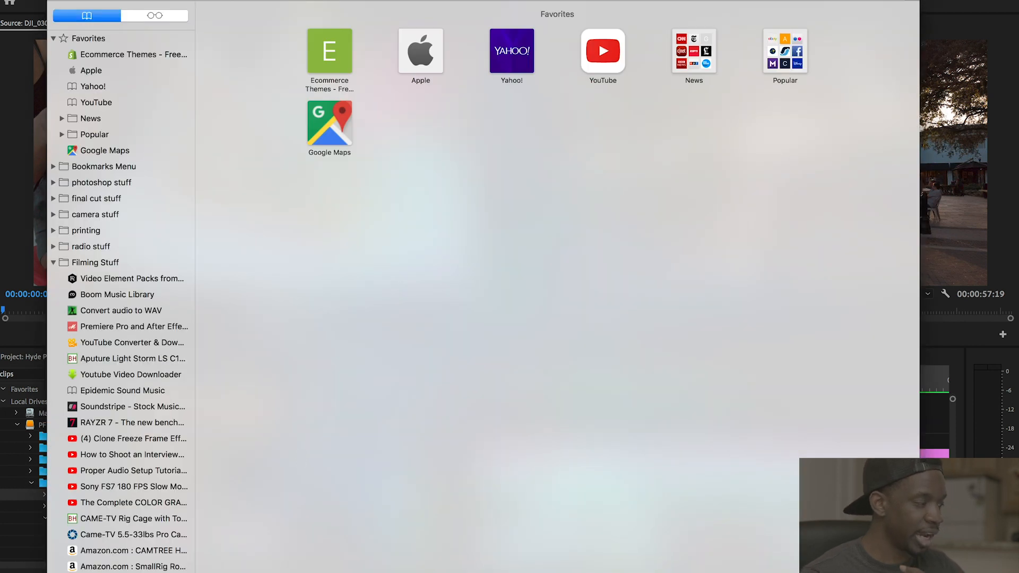
pyautogui.write('art')
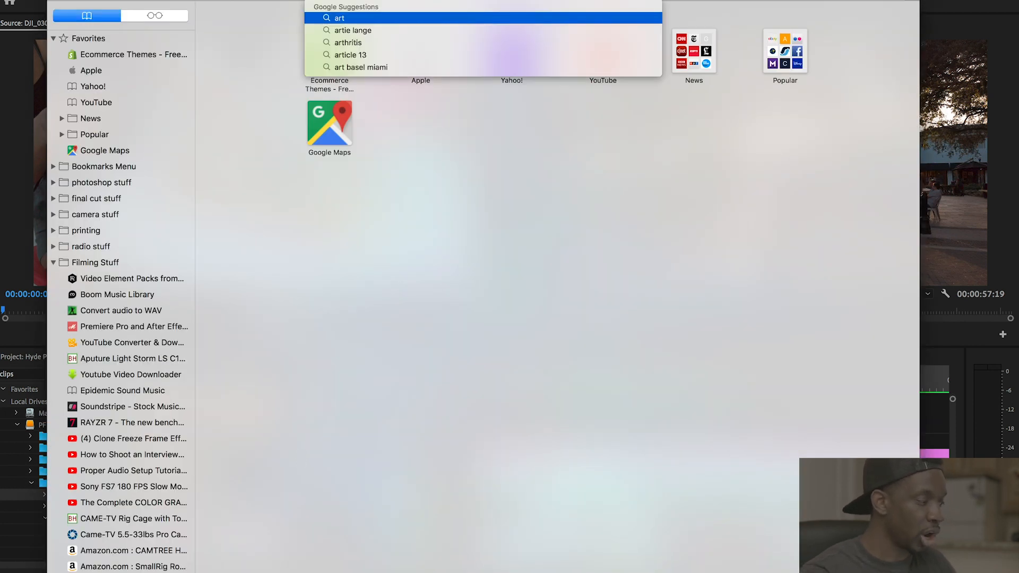
pyautogui.press('Return')
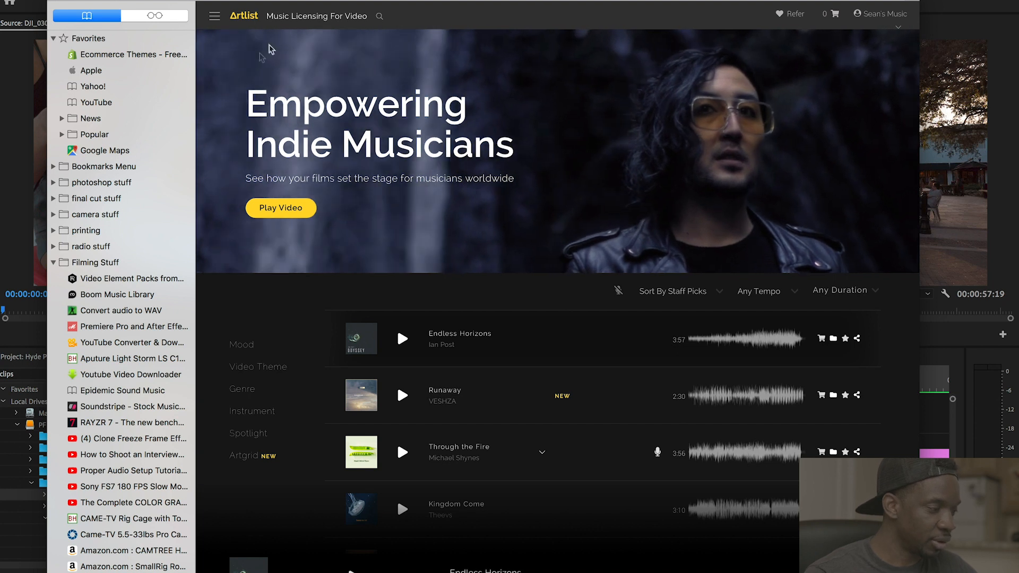
# - Go to the Artlist home page, sign out of the account and view the $16.60/month pricing
pyautogui.click(251, 19)
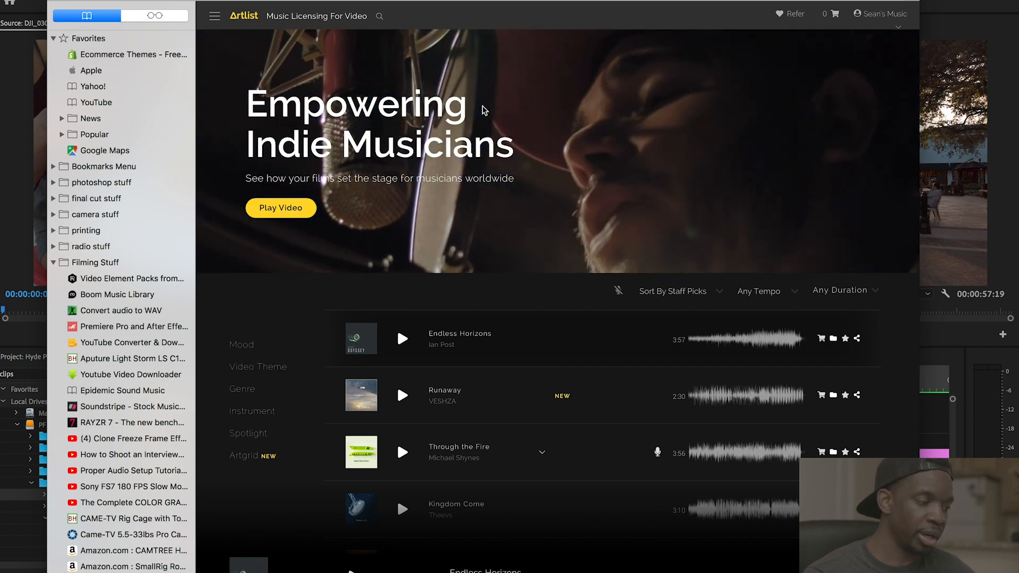
pyautogui.scroll(-20, 631, 386)
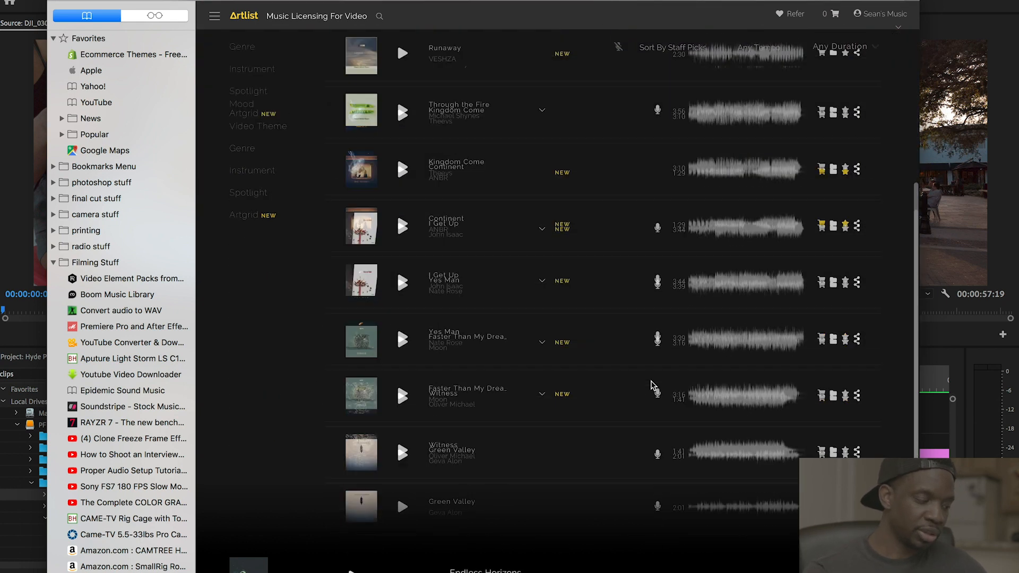
pyautogui.scroll(20, 630, 387)
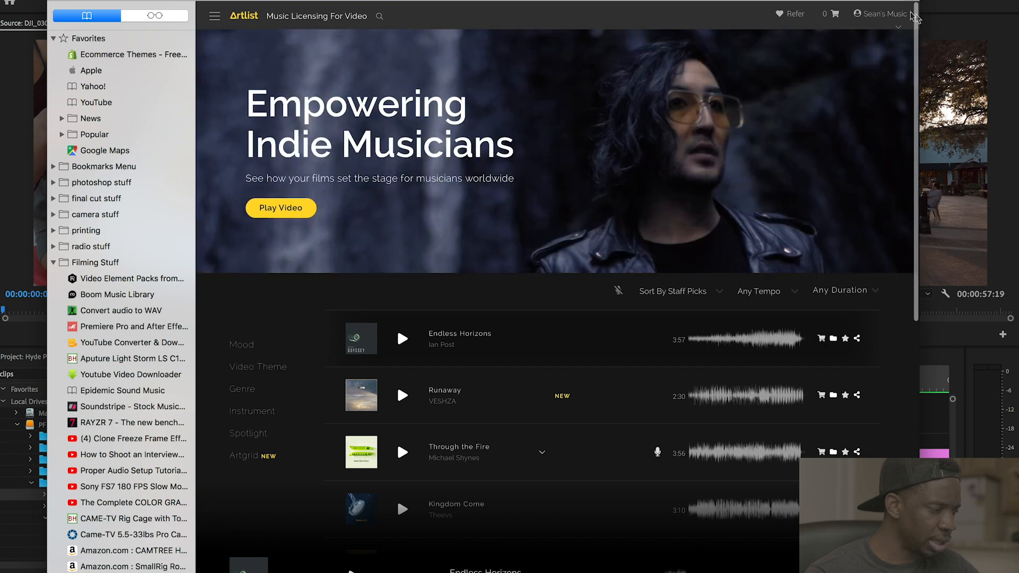
pyautogui.click(897, 16)
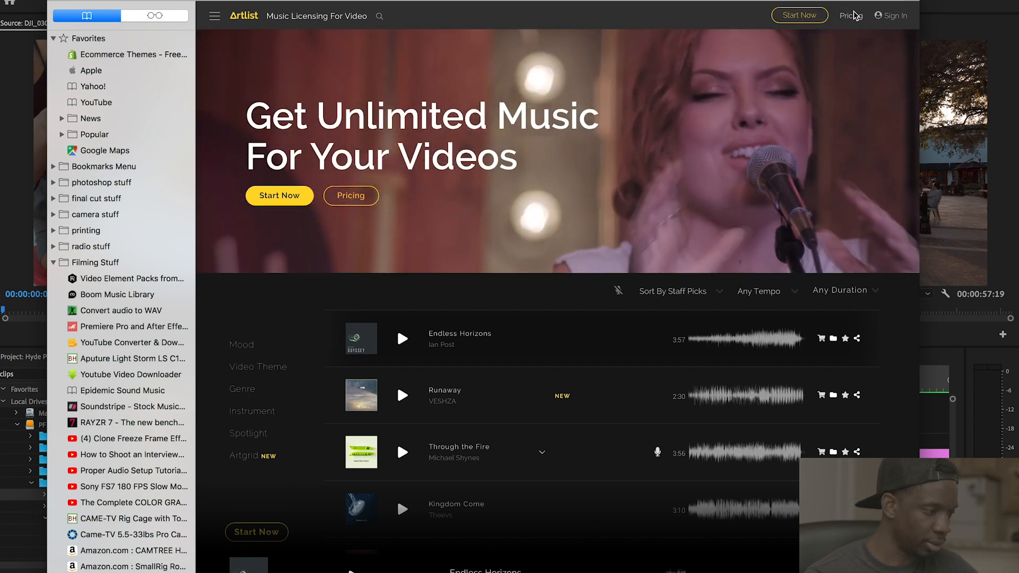
pyautogui.click(795, 16)
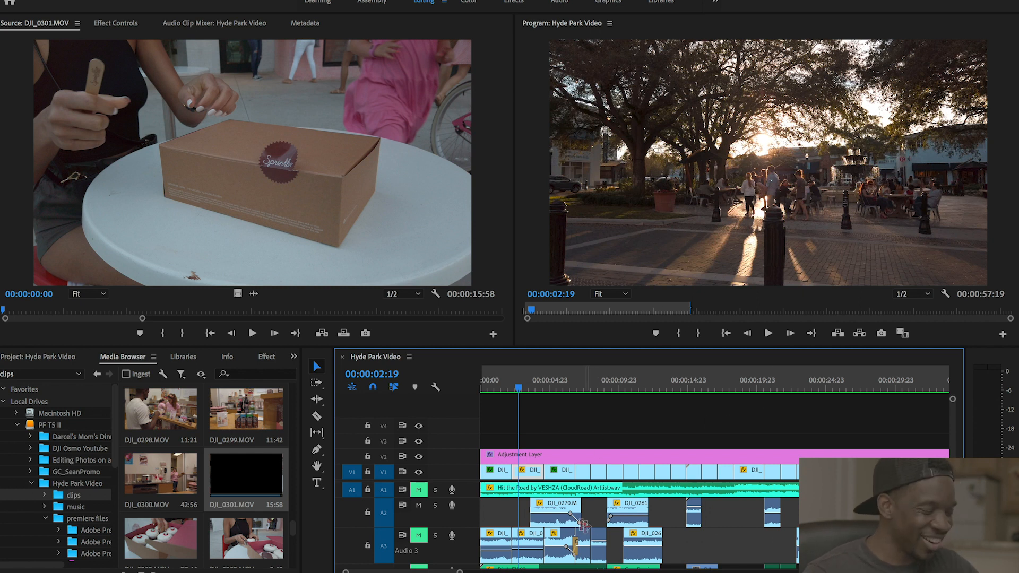
# - Make the A1 music track taller and unmute audio track A4
pyautogui.moveTo(467, 497); pyautogui.dragTo(467, 511)
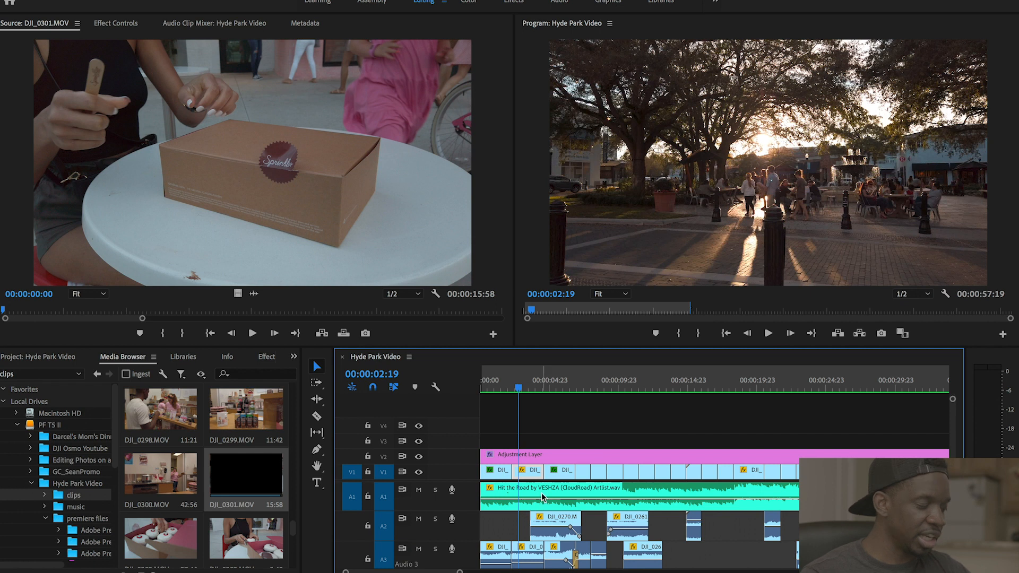
pyautogui.scroll(-4, 543, 497)
pyautogui.click(419, 503)
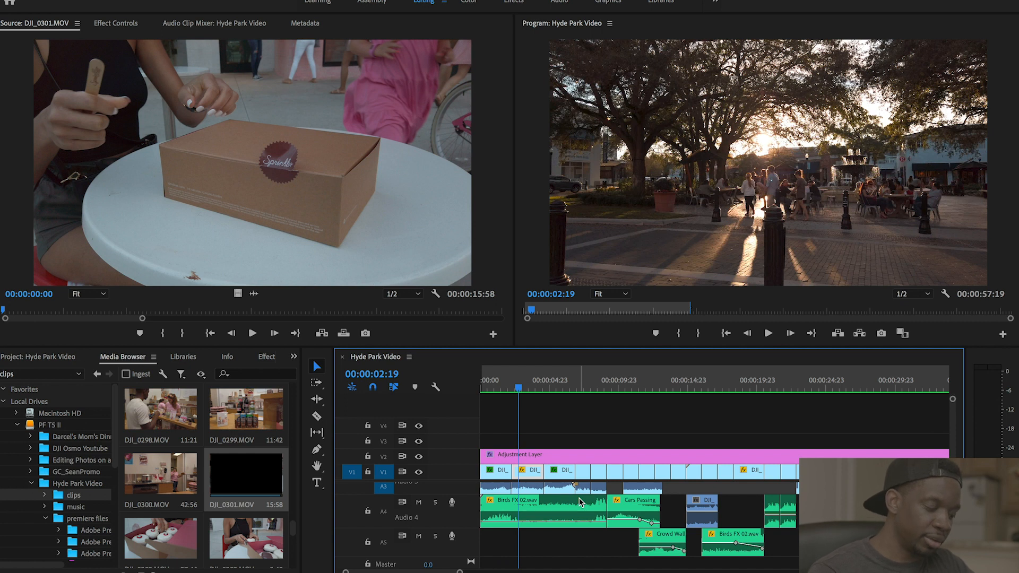
# - Turn up the Mac volume and play the sequence from the start, stopping at 24:16
pyautogui.press('XF86AudioLowerVolume')
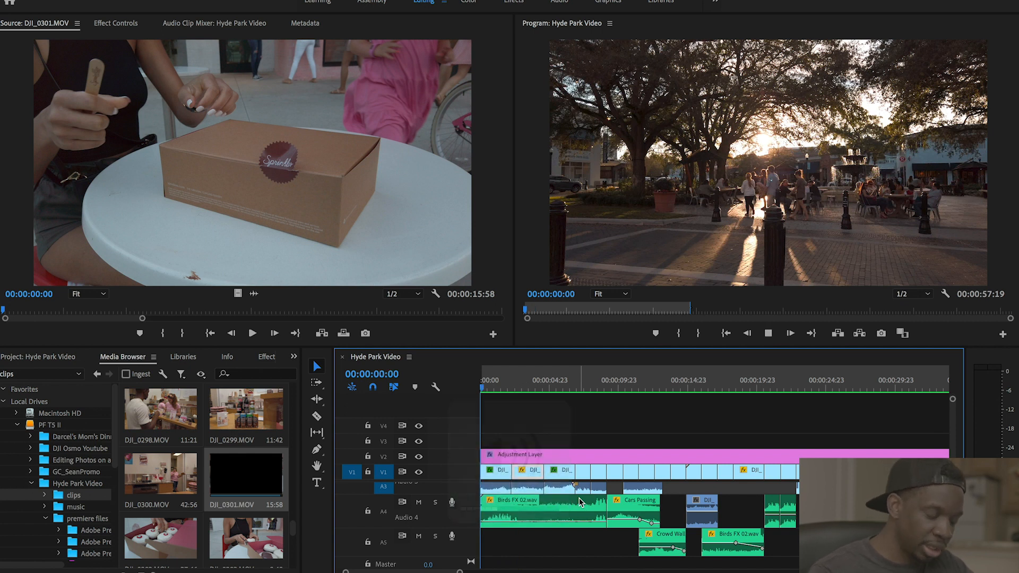
pyautogui.press('Home')
pyautogui.press('space')
pyautogui.press('XF86AudioRaiseVolume')
pyautogui.press('XF86AudioRaiseVolume')
pyautogui.press('XF86AudioRaiseVolume')
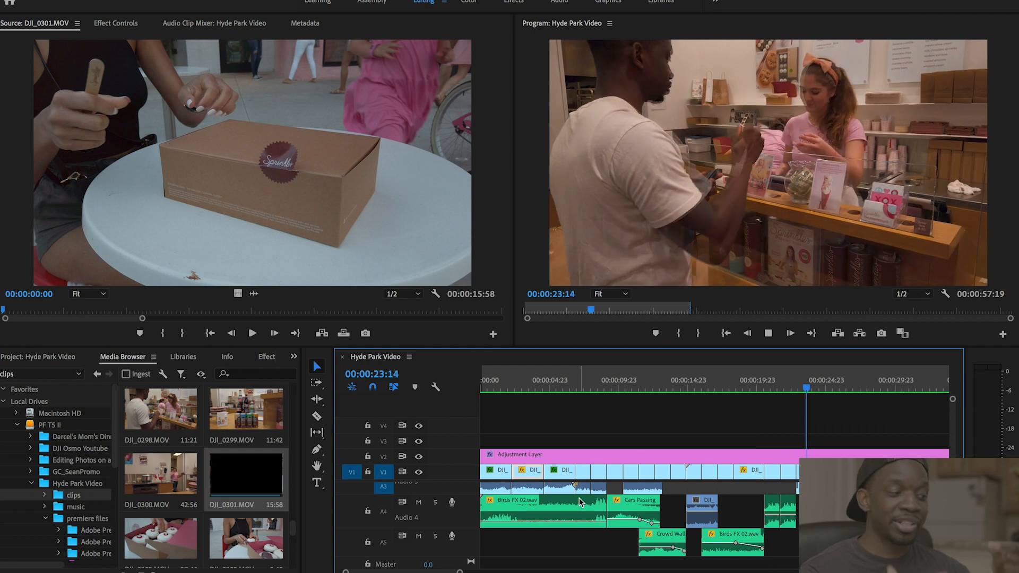
pyautogui.press('space')
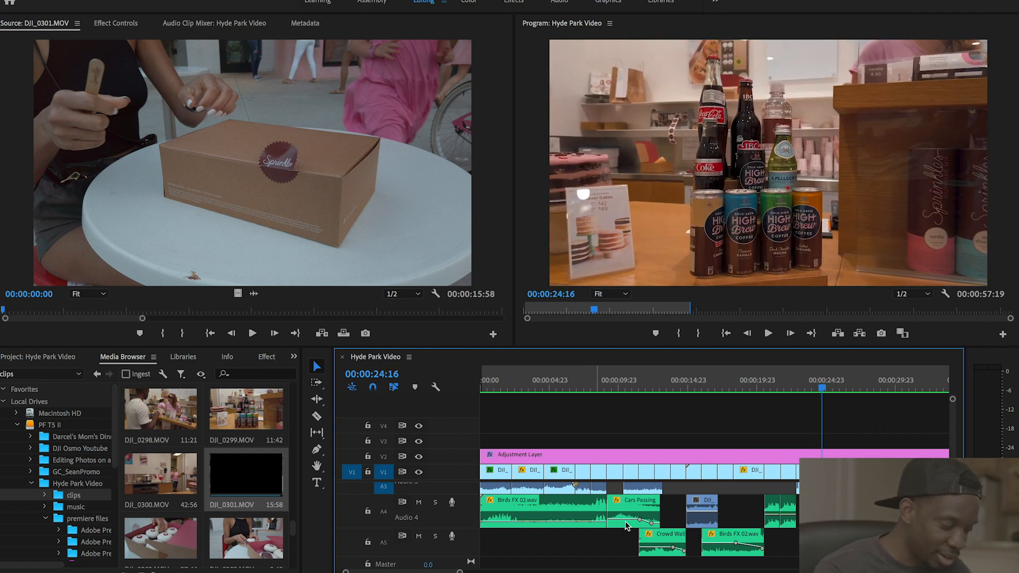
pyautogui.scroll(2, 633, 515)
pyautogui.scroll(3, 632, 515)
pyautogui.hscroll(2, 634, 516)
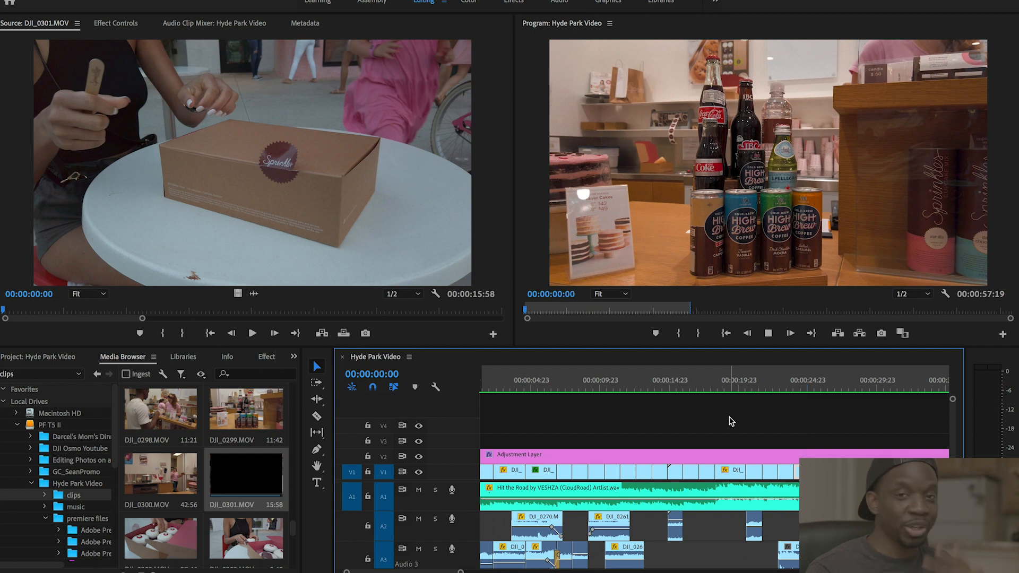
pyautogui.press('Home')
pyautogui.press('space')
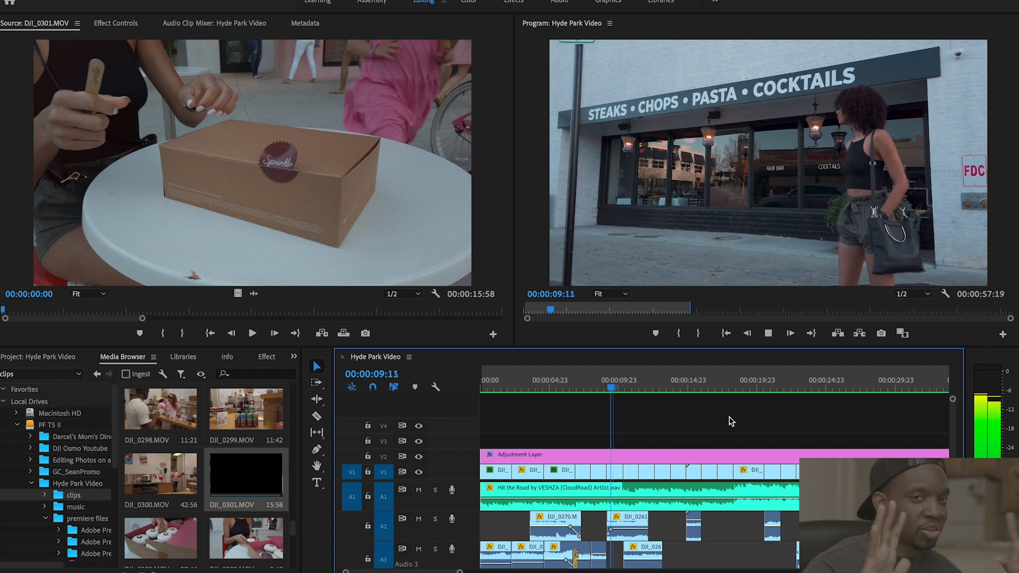
pyautogui.press('space')
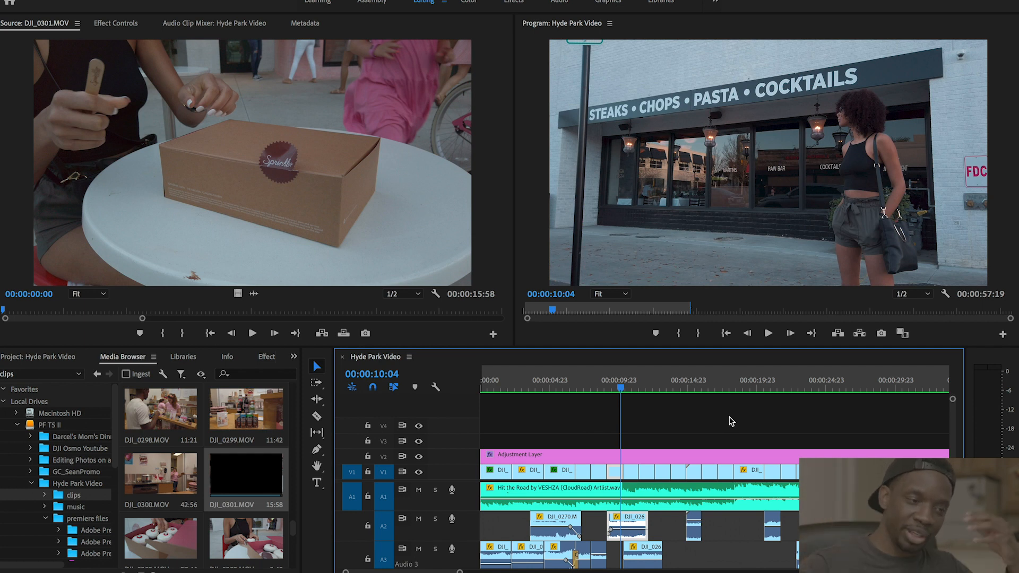
pyautogui.press('super+s')
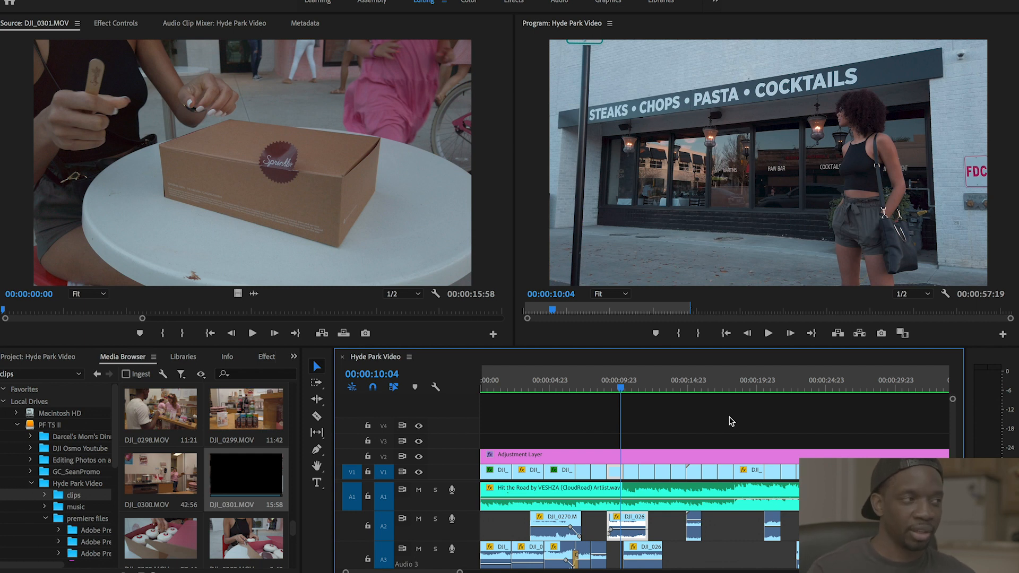
pyautogui.click(643, 385)
pyautogui.press('Left')
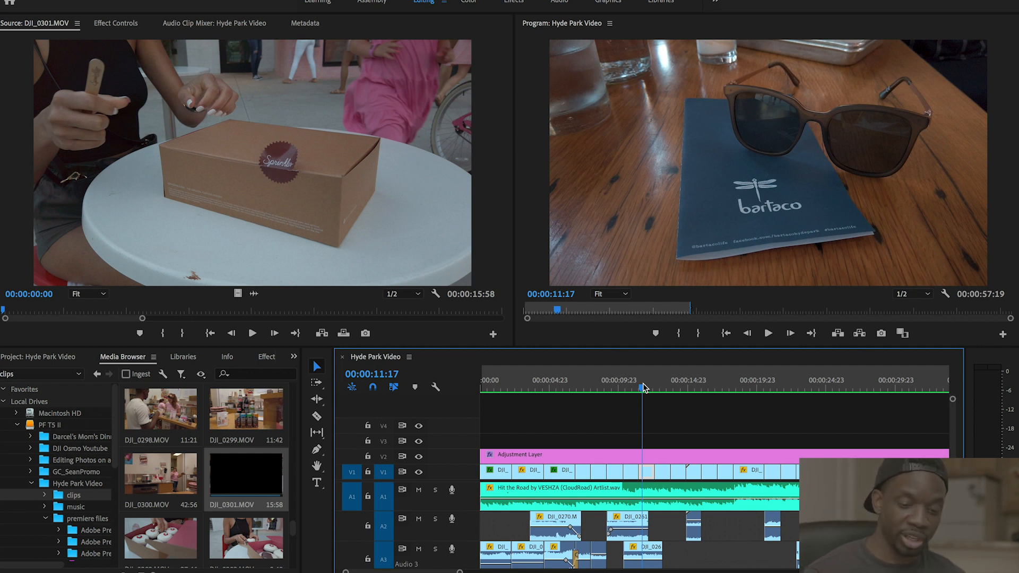
pyautogui.scroll(-2, 614, 487)
pyautogui.scroll(2, 584, 491)
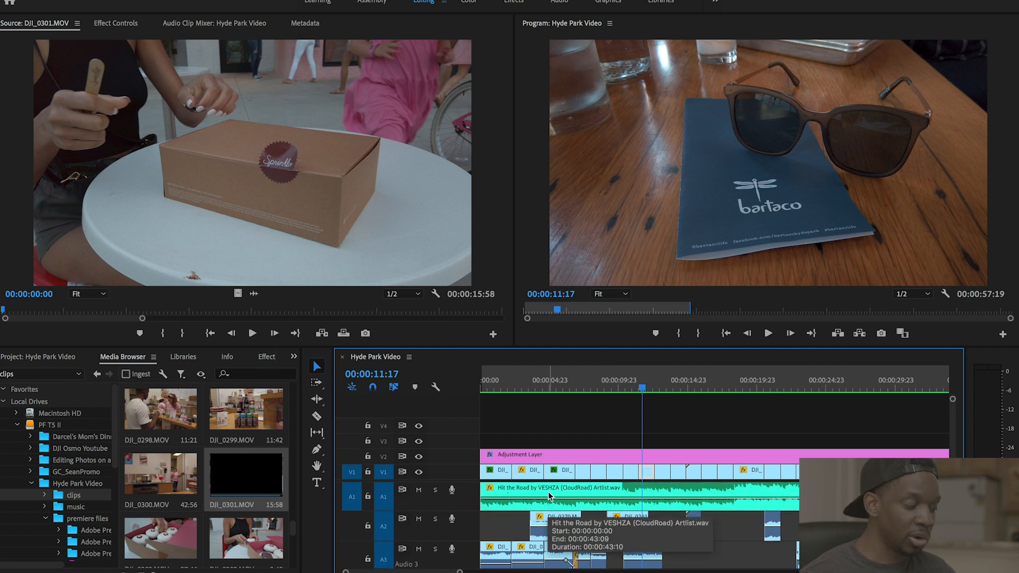
# - Shrink the A1 music track row and scroll the tracks back into view
pyautogui.moveTo(463, 510); pyautogui.dragTo(464, 495)
pyautogui.scroll(-2, 564, 525)
pyautogui.hscroll(1, 568, 527)
pyautogui.scroll(2, 568, 526)
pyautogui.scroll(1, 568, 526)
pyautogui.hscroll(3, 568, 527)
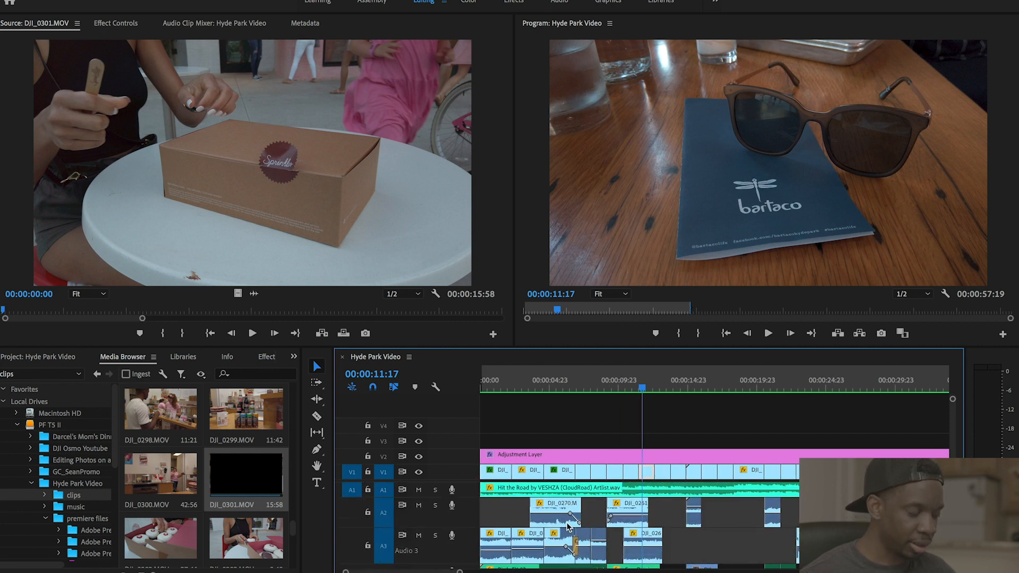
pyautogui.hscroll(1, 568, 527)
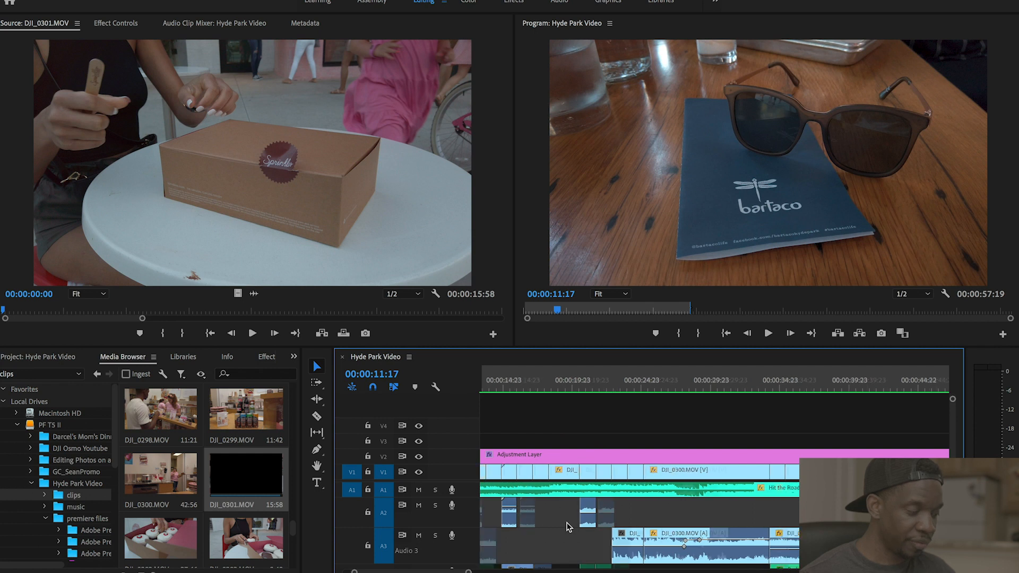
pyautogui.click(647, 529)
pyautogui.scroll(-1, 647, 529)
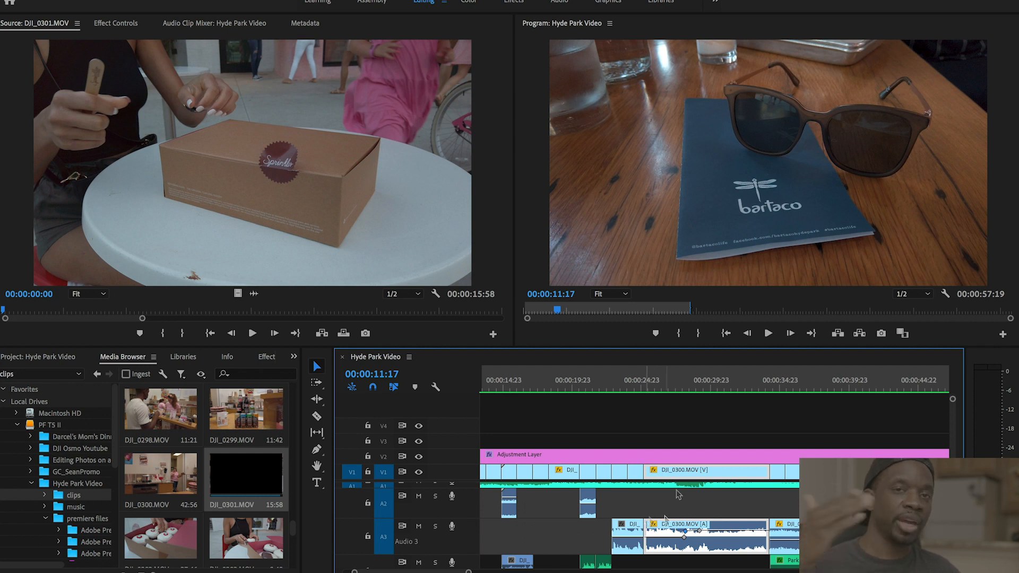
# - Play the Sprinkles bag shots from 25:08 and stop
pyautogui.click(646, 386)
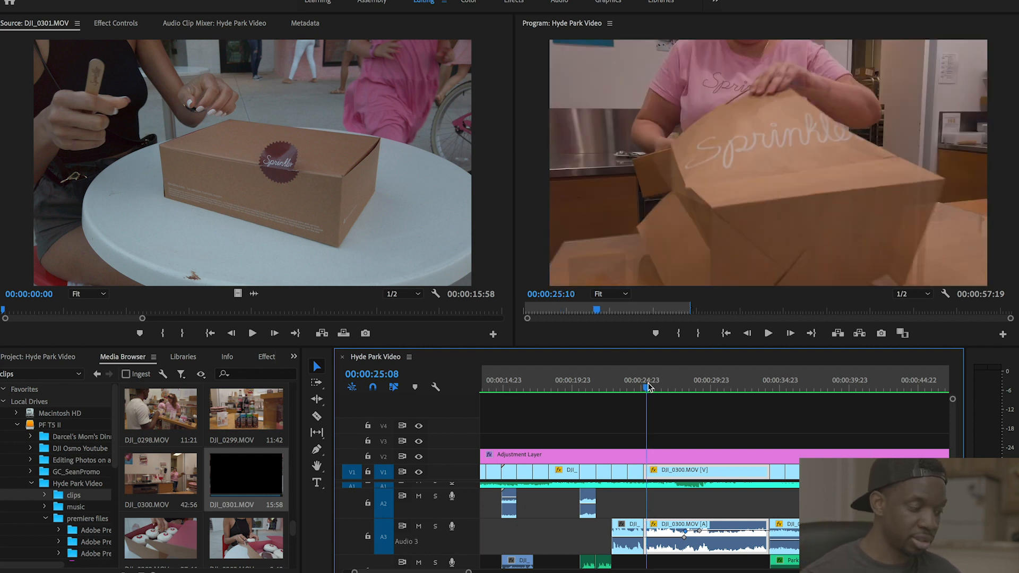
pyautogui.press('space')
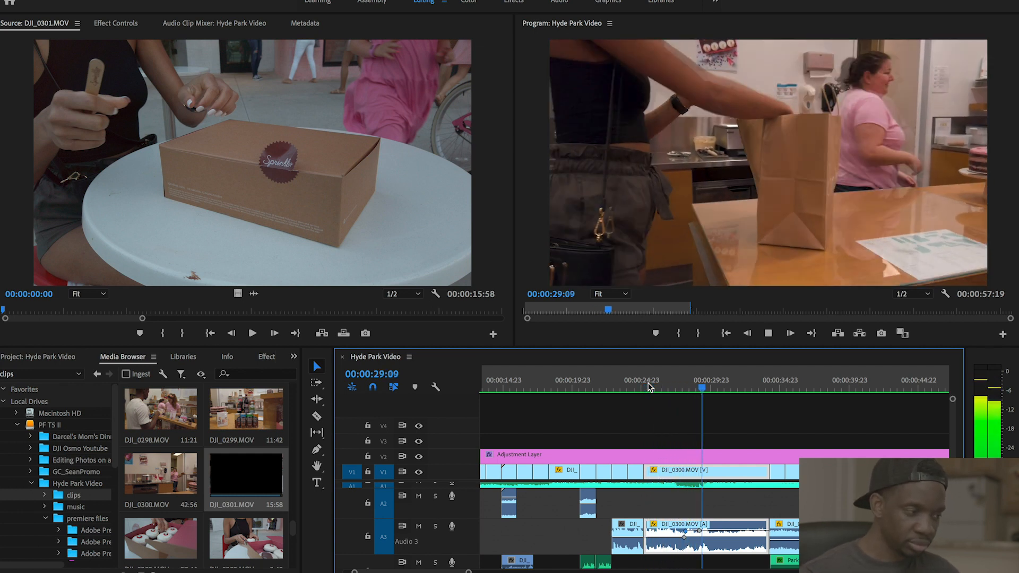
pyautogui.press('space')
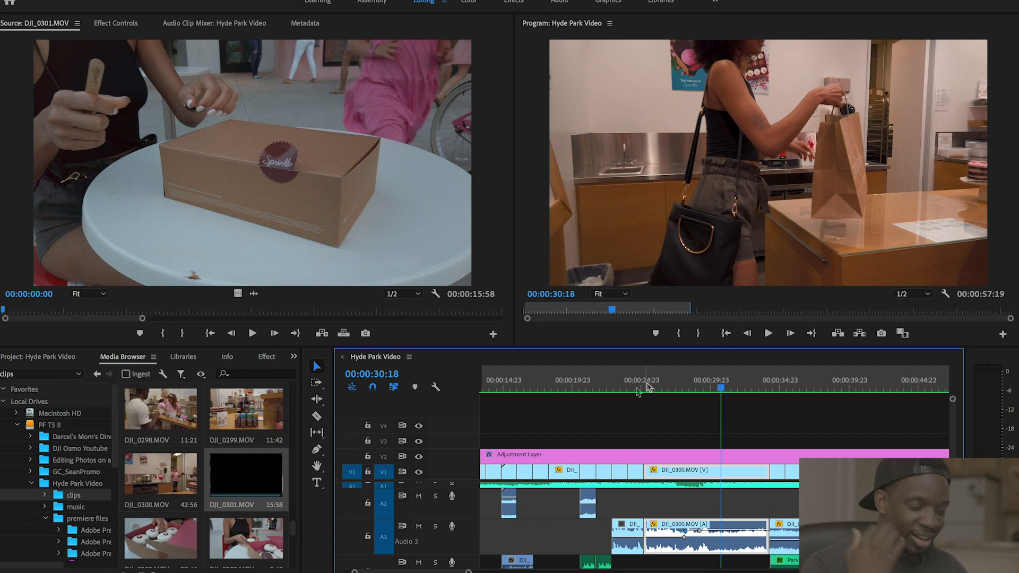
pyautogui.scroll(-2, 614, 505)
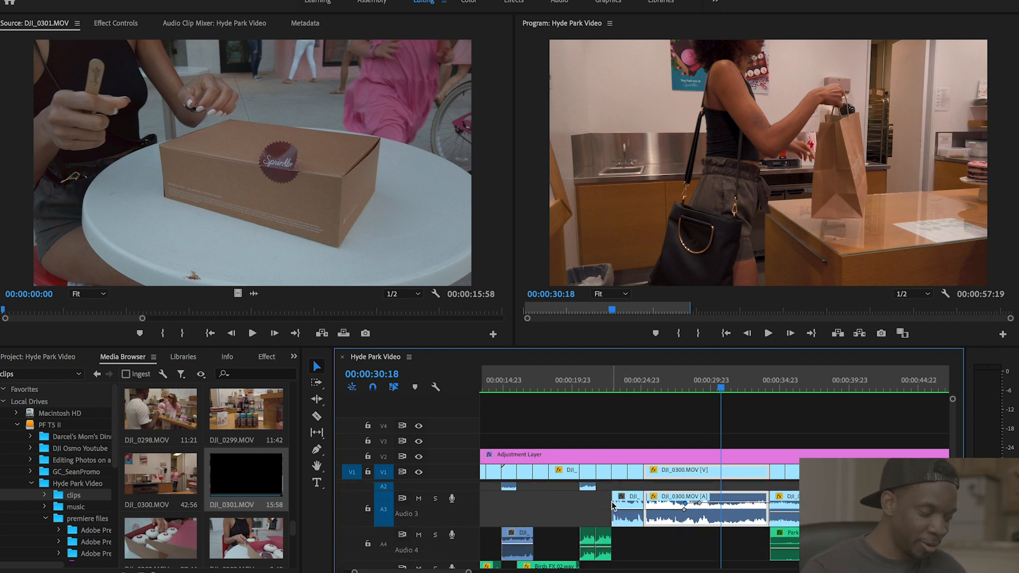
# - Play the Sprinkles display case from 21:23 and the i ♥ Sprinkles wall through to the counter clip
pyautogui.click(601, 388)
pyautogui.press('=')
pyautogui.press('=')
pyautogui.press('=')
pyautogui.press('=')
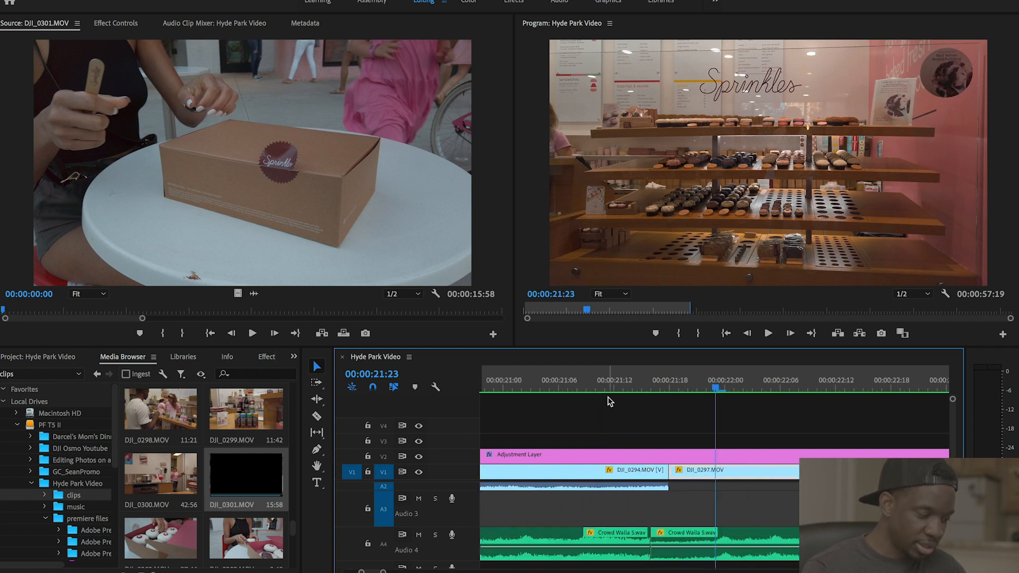
pyautogui.press('-')
pyautogui.press('-')
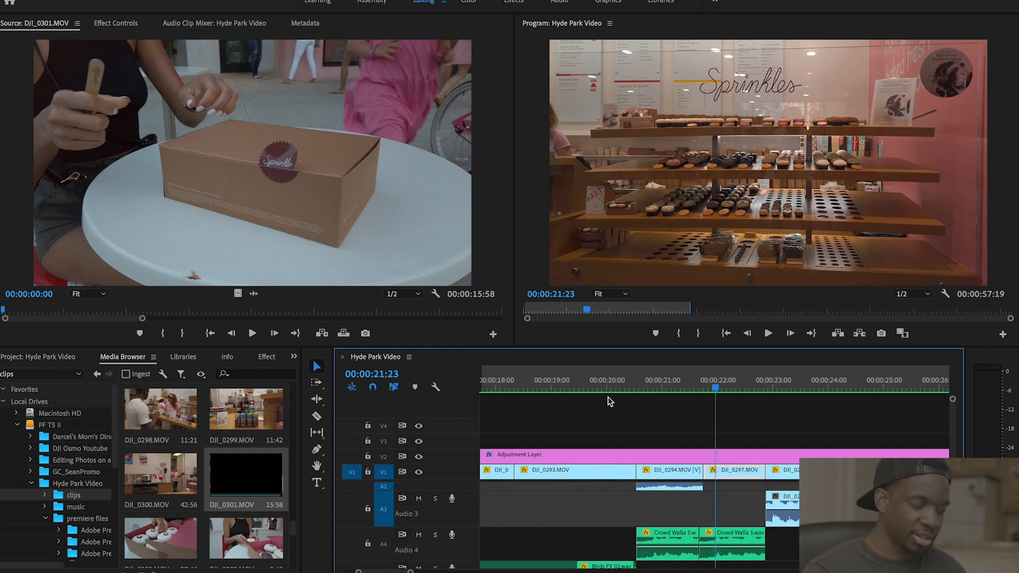
pyautogui.press('space')
pyautogui.press('space')
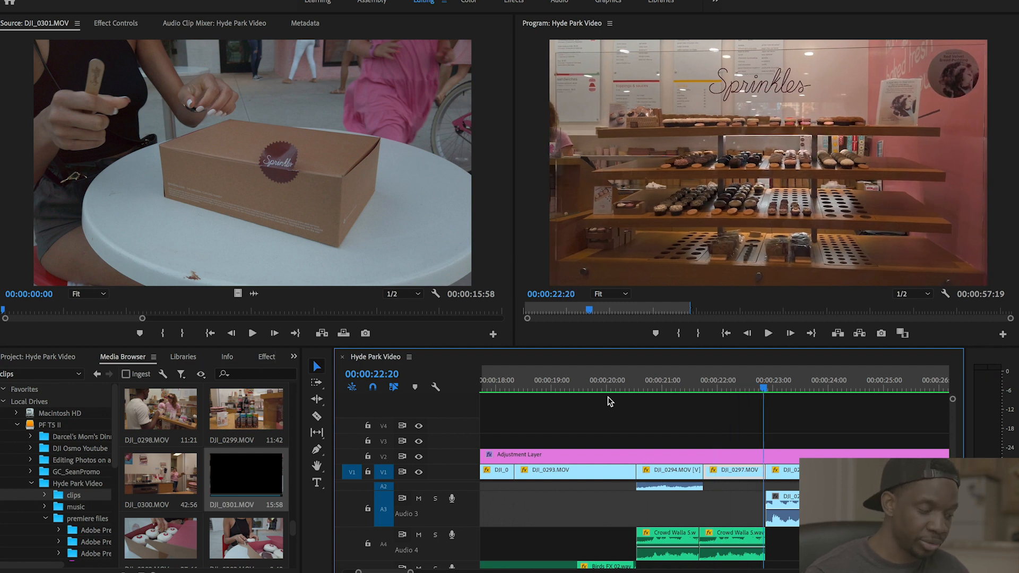
pyautogui.click(696, 383)
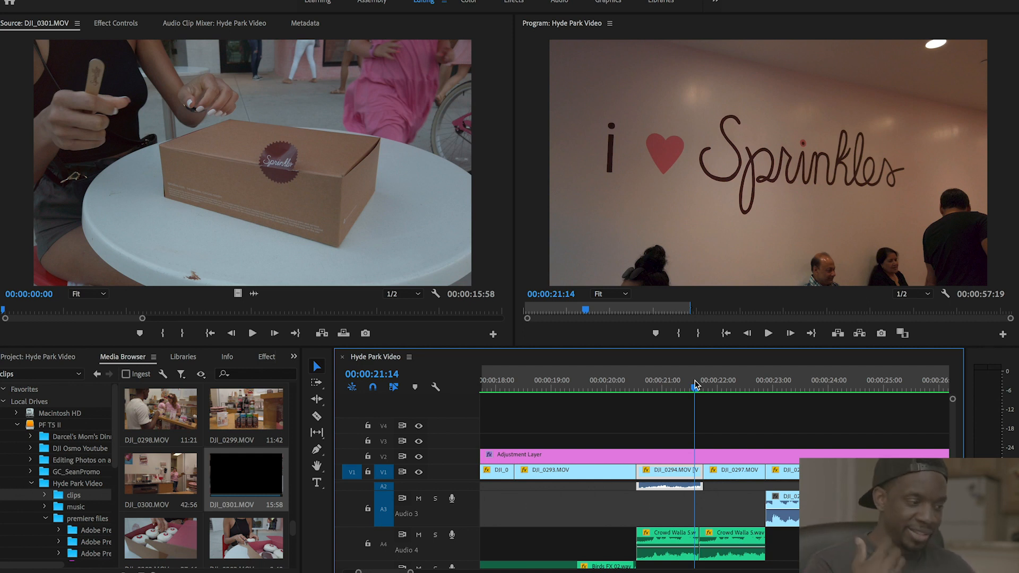
pyautogui.press('space')
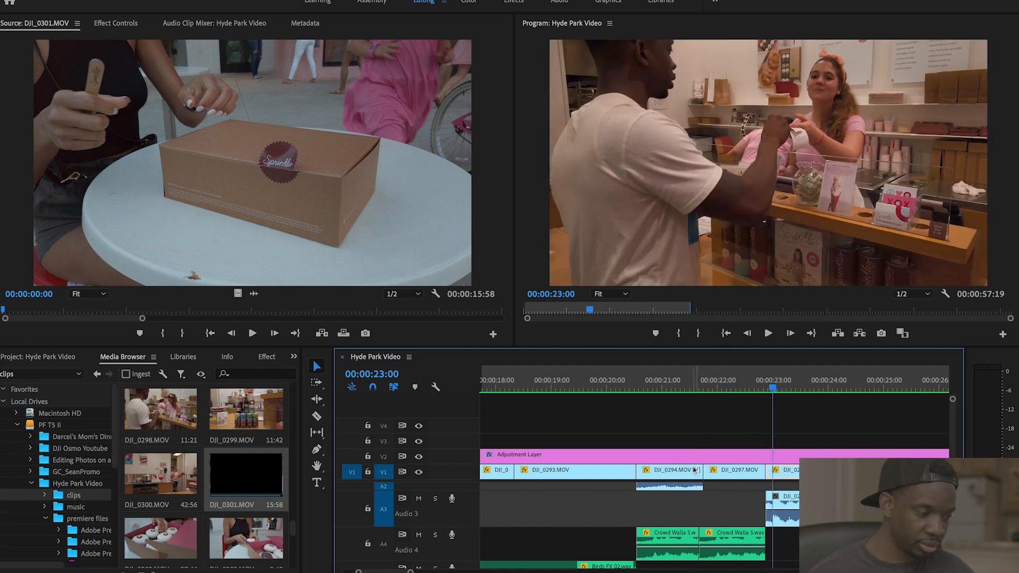
# - Play the stop-sign stretch from 16:04 with its sound effects, then stop
pyautogui.hscroll(-10, 676, 518)
pyautogui.hscroll(5, 675, 517)
pyautogui.scroll(-2, 675, 516)
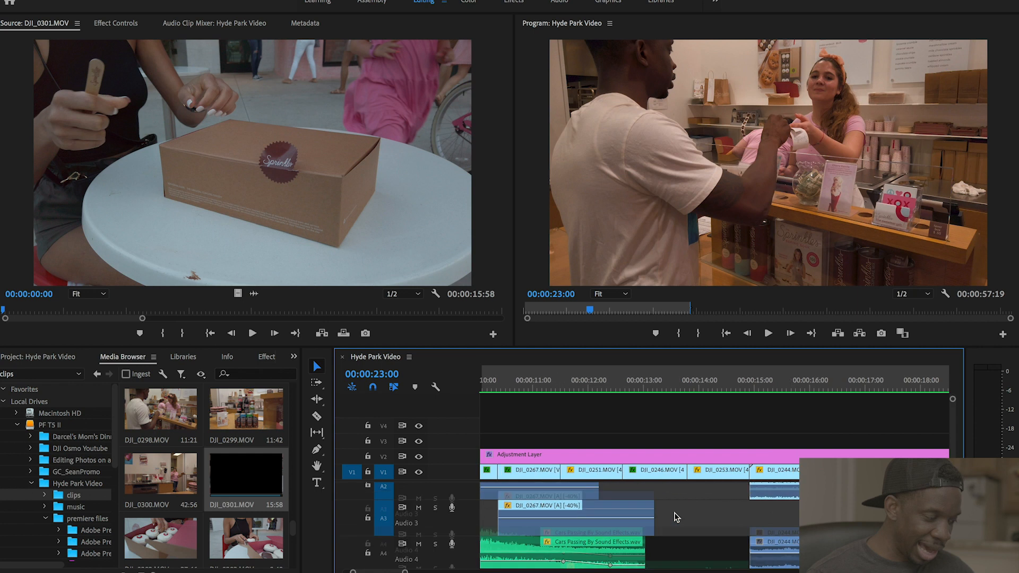
pyautogui.hscroll(1, 677, 516)
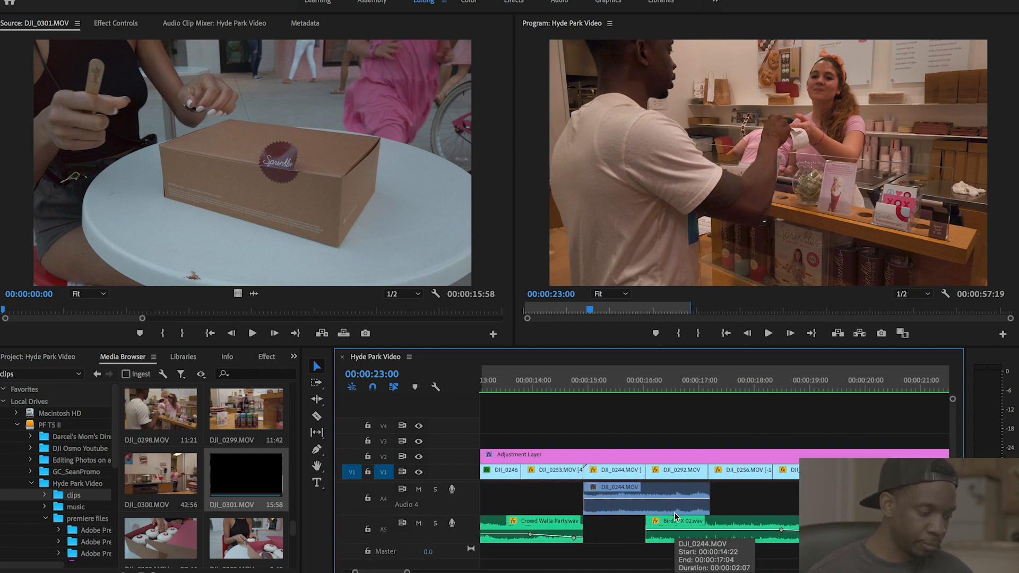
pyautogui.click(677, 374)
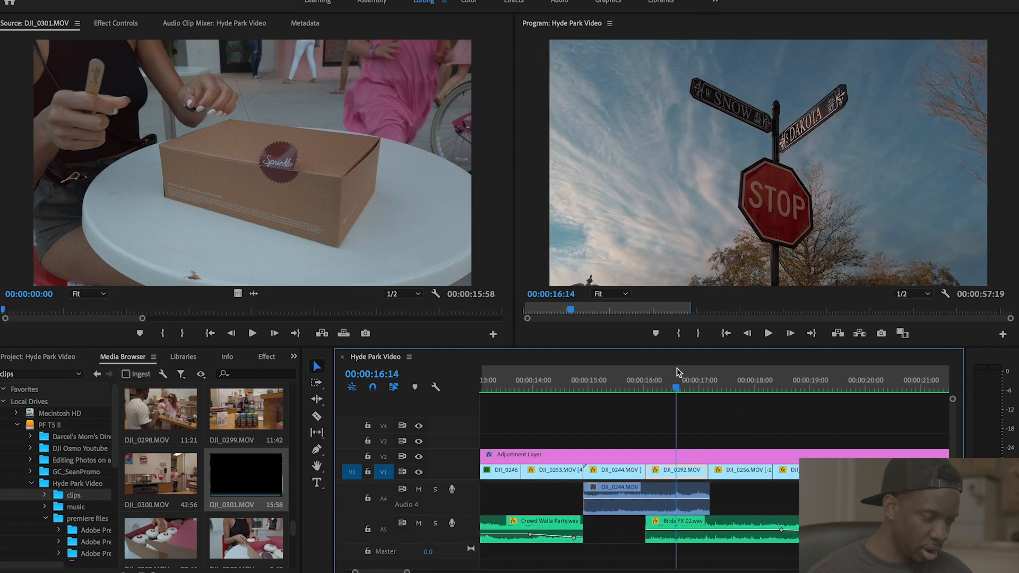
pyautogui.moveTo(677, 373); pyautogui.dragTo(654, 374)
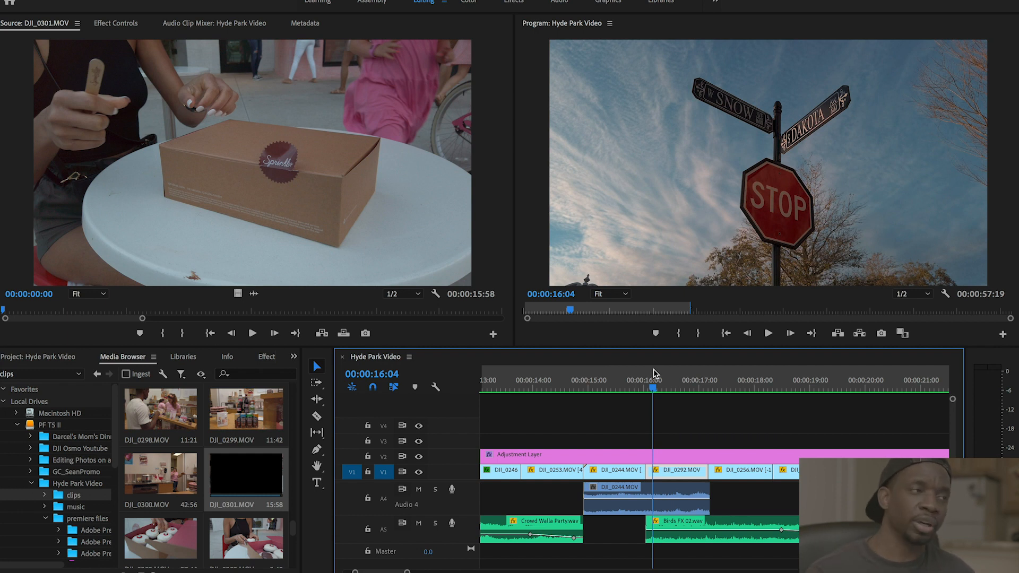
pyautogui.press('space')
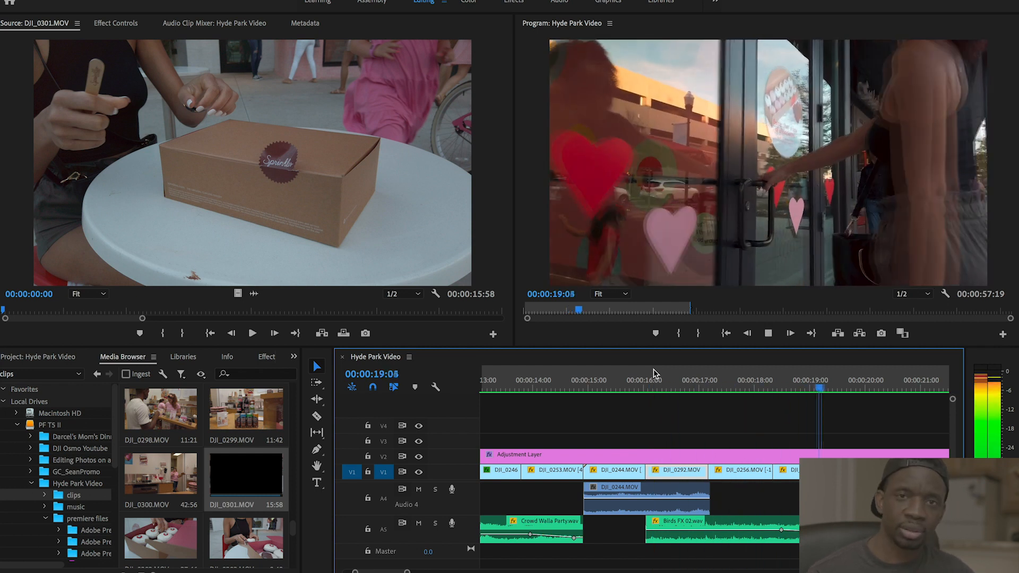
pyautogui.press('space')
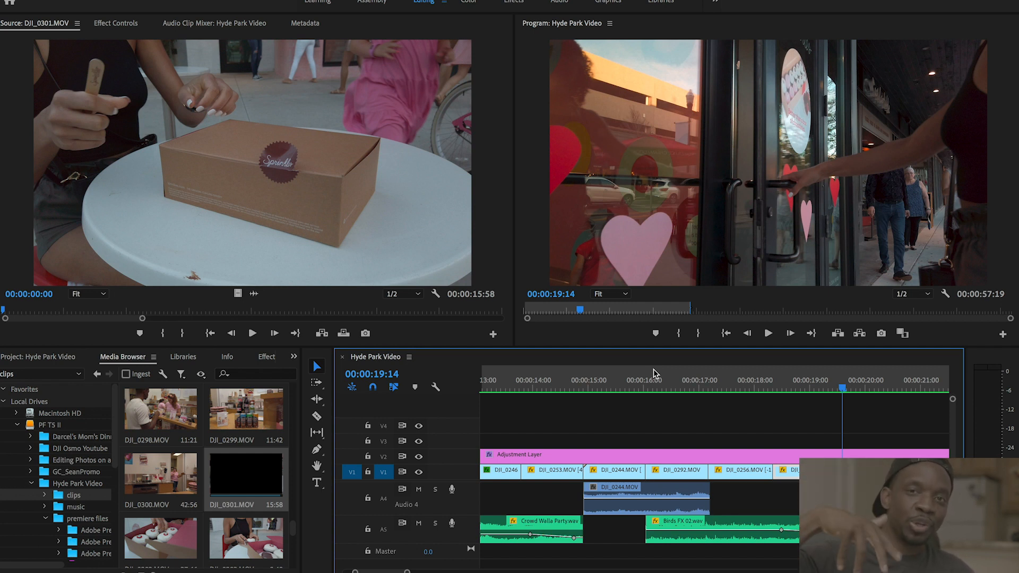
pyautogui.scroll(10, 662, 434)
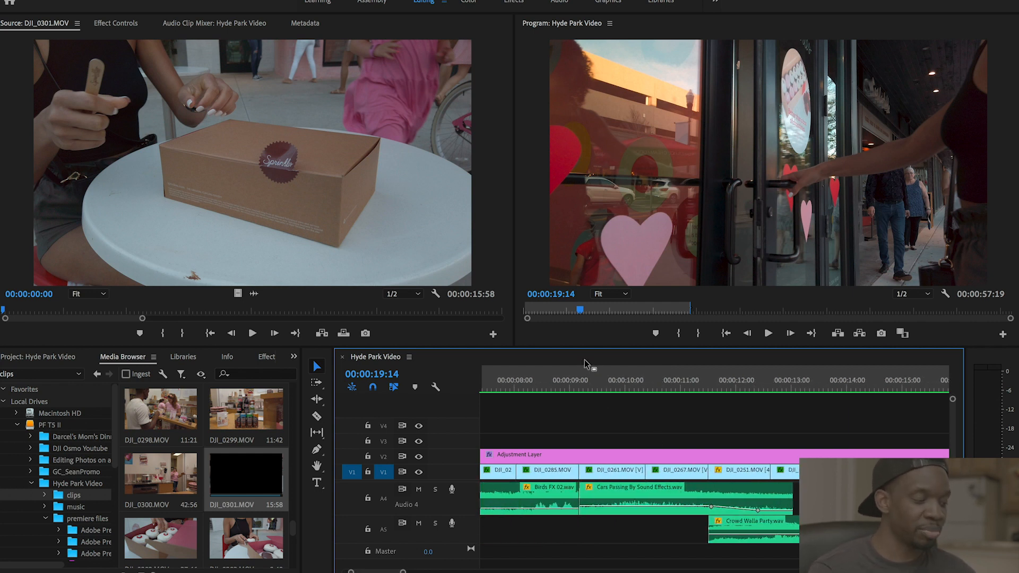
# - Play the bartaco storefront shot from 9:06 and stop
pyautogui.click(585, 380)
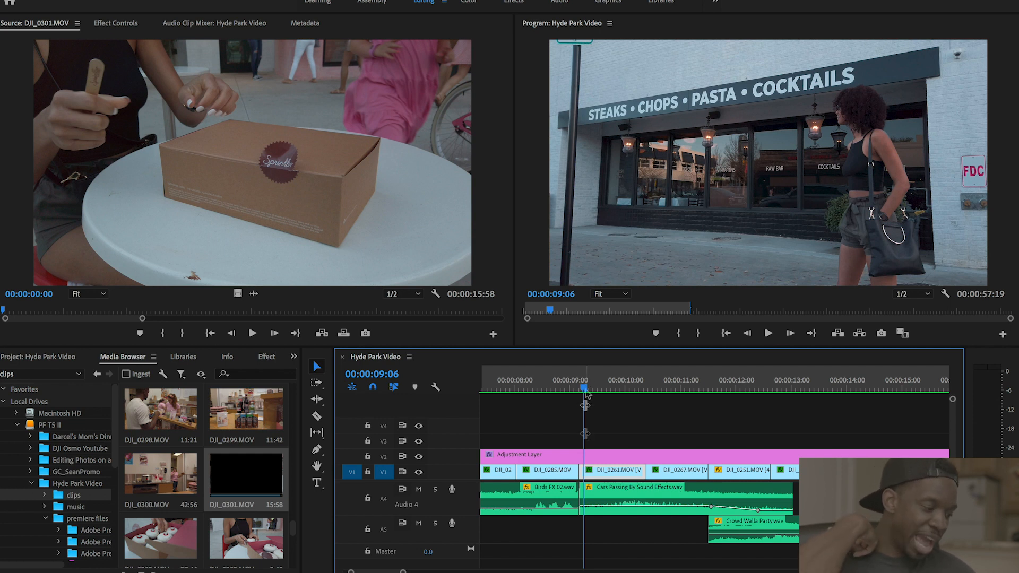
pyautogui.scroll(3, 611, 512)
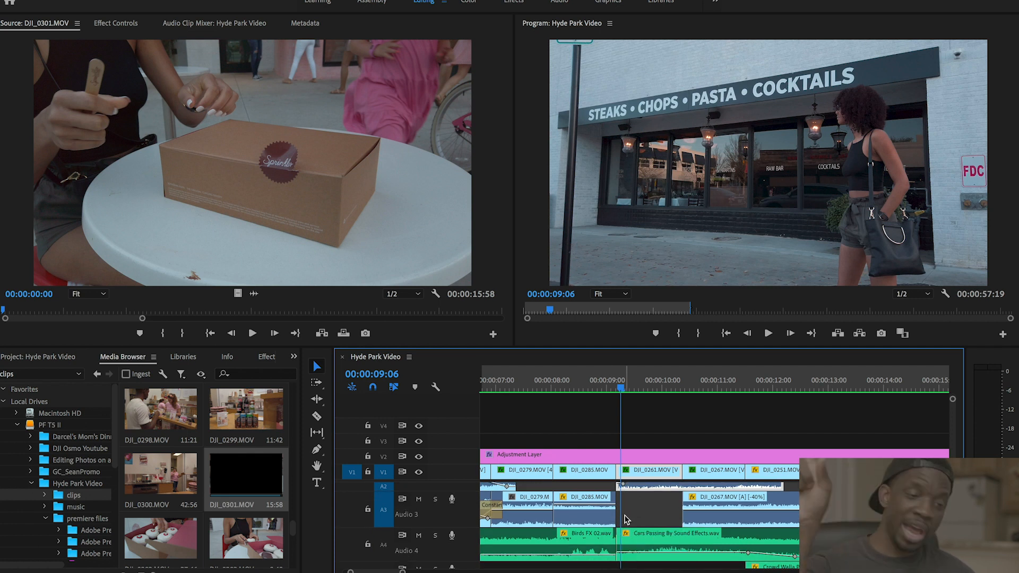
pyautogui.press('space')
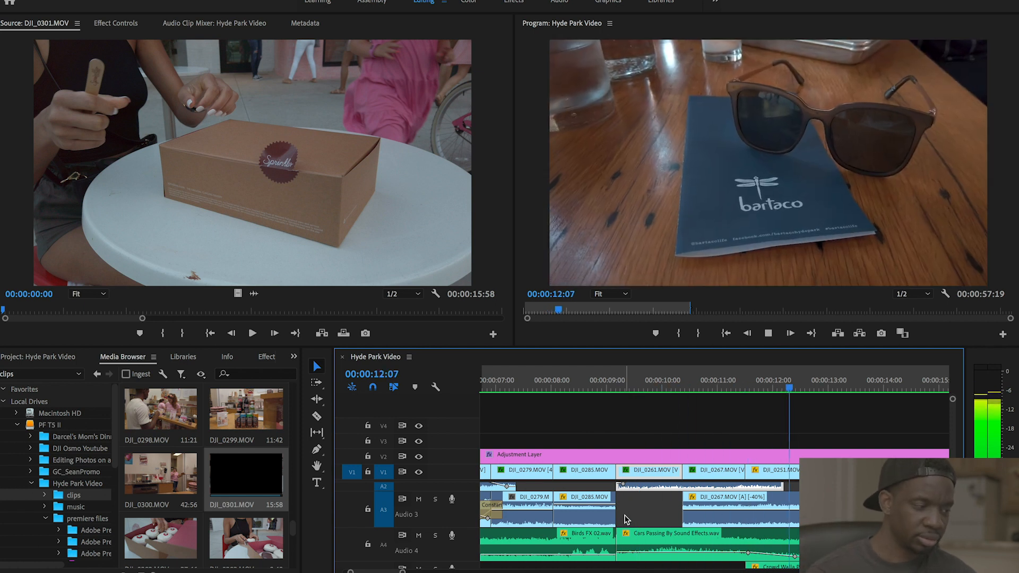
pyautogui.press('space')
# - Play the bartaco table shots from 11:12, then fit the sequence and select the adjustment layer on V2
pyautogui.scroll(-3, 760, 529)
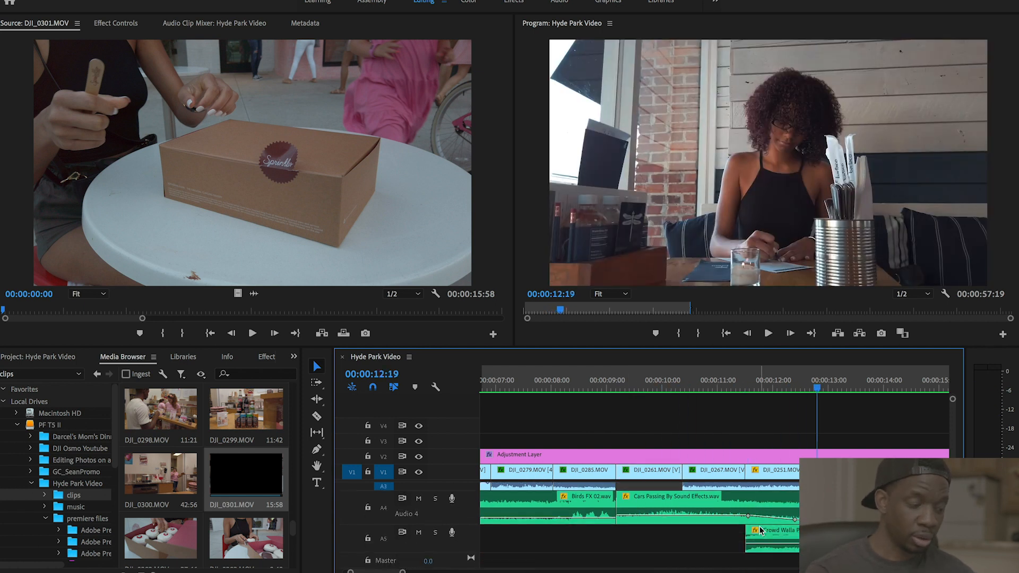
pyautogui.click(748, 389)
pyautogui.moveTo(749, 388); pyautogui.dragTo(746, 388)
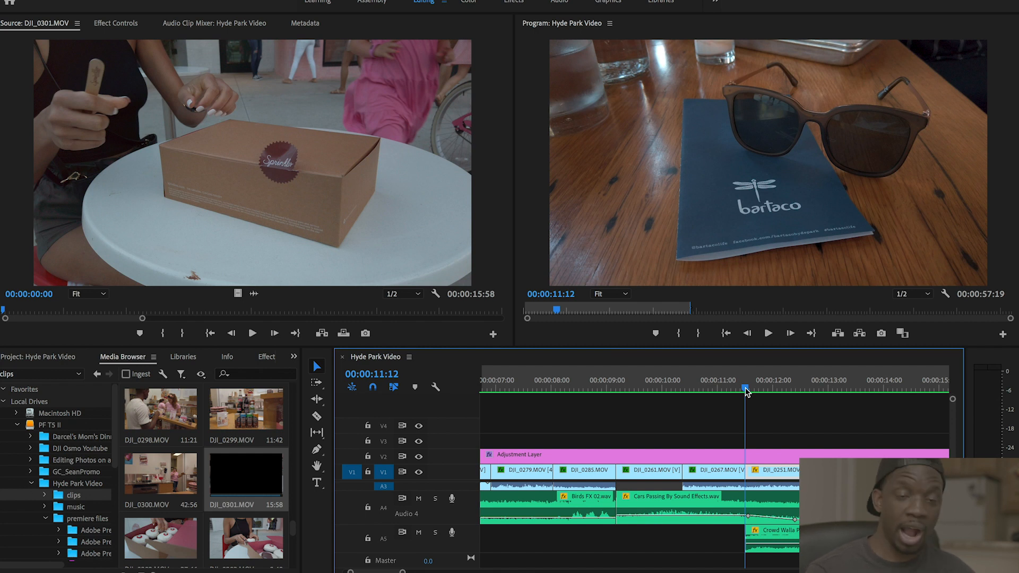
pyautogui.press('space')
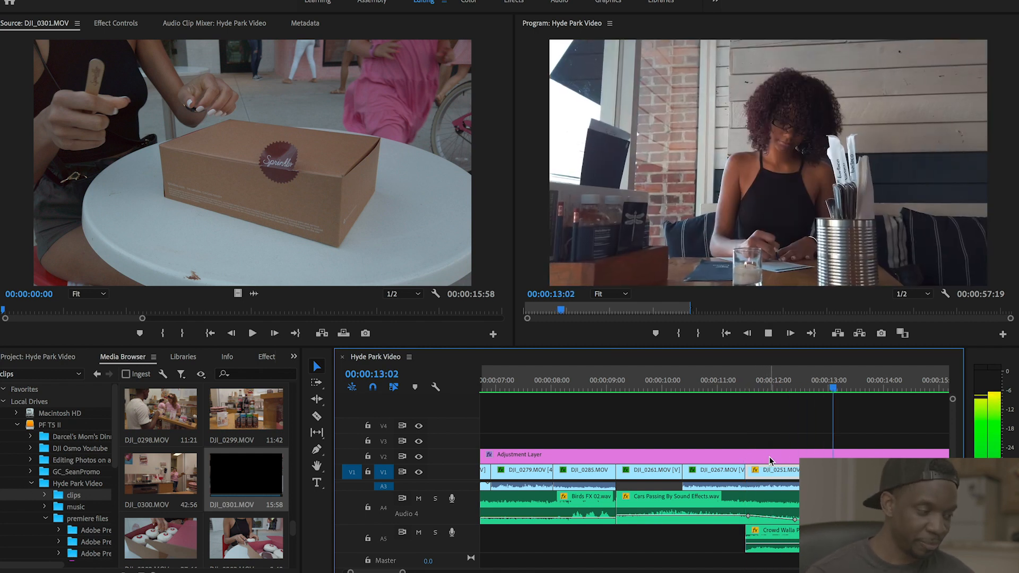
pyautogui.press('space')
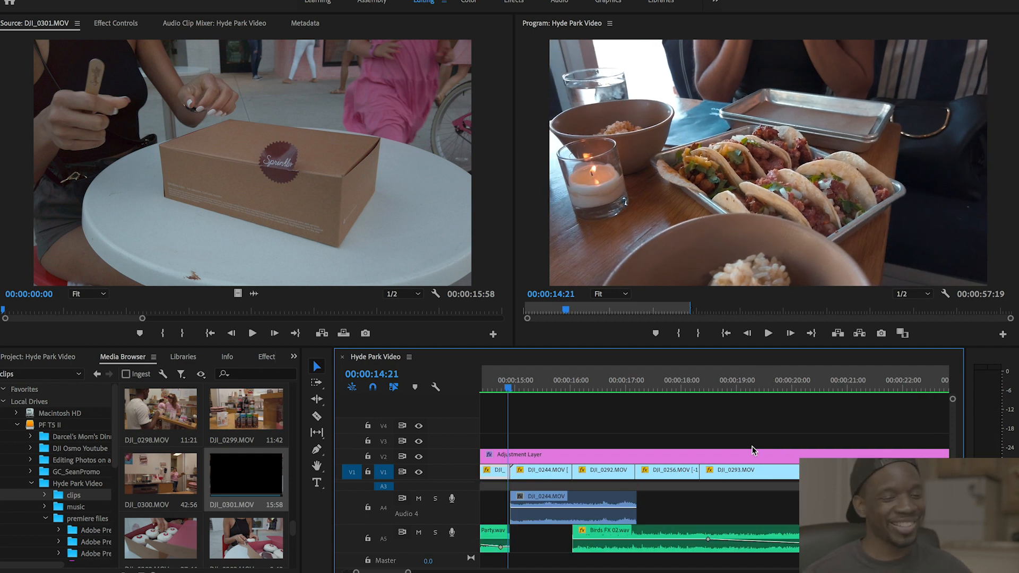
pyautogui.press('\\')
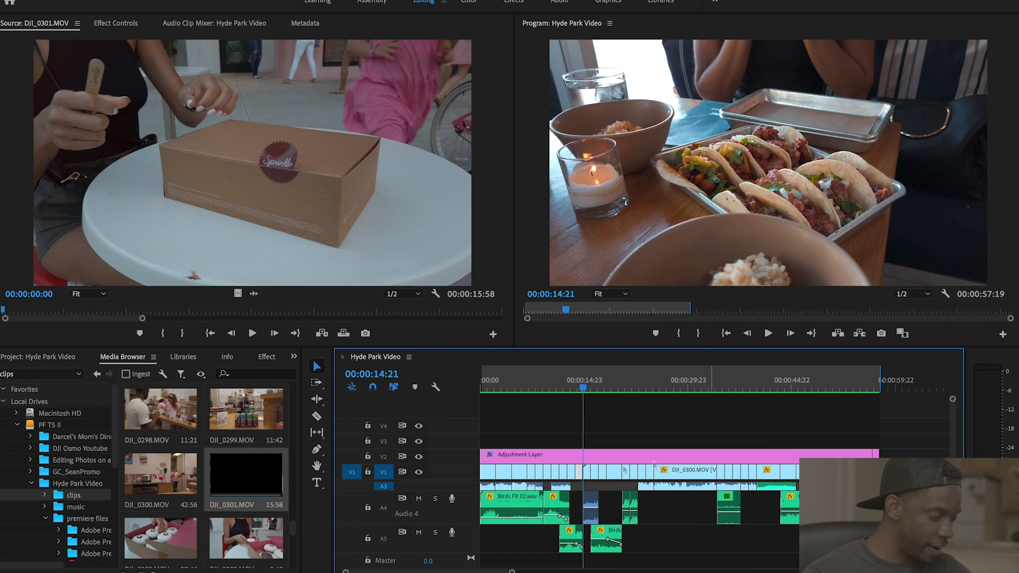
pyautogui.click(553, 459)
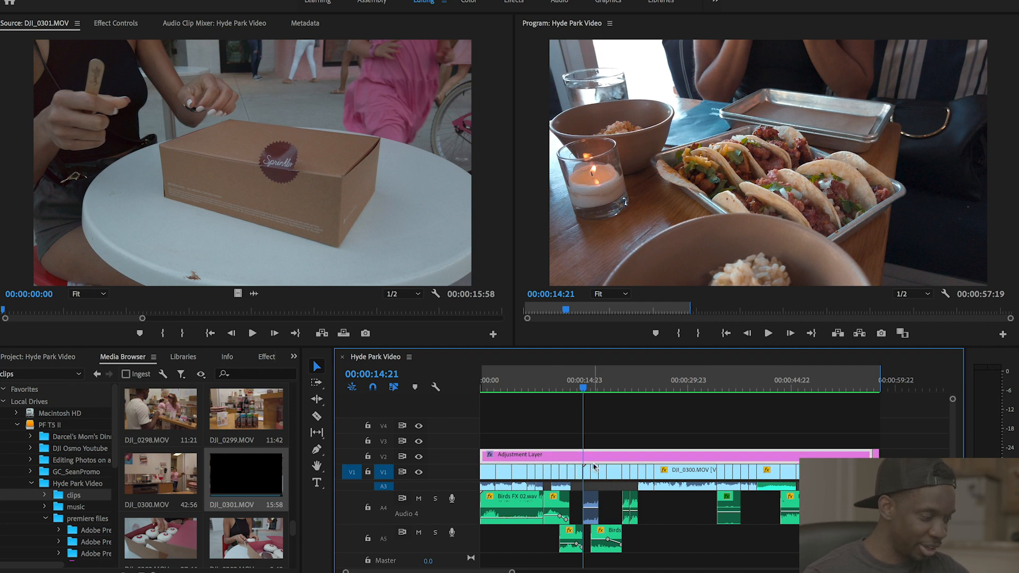